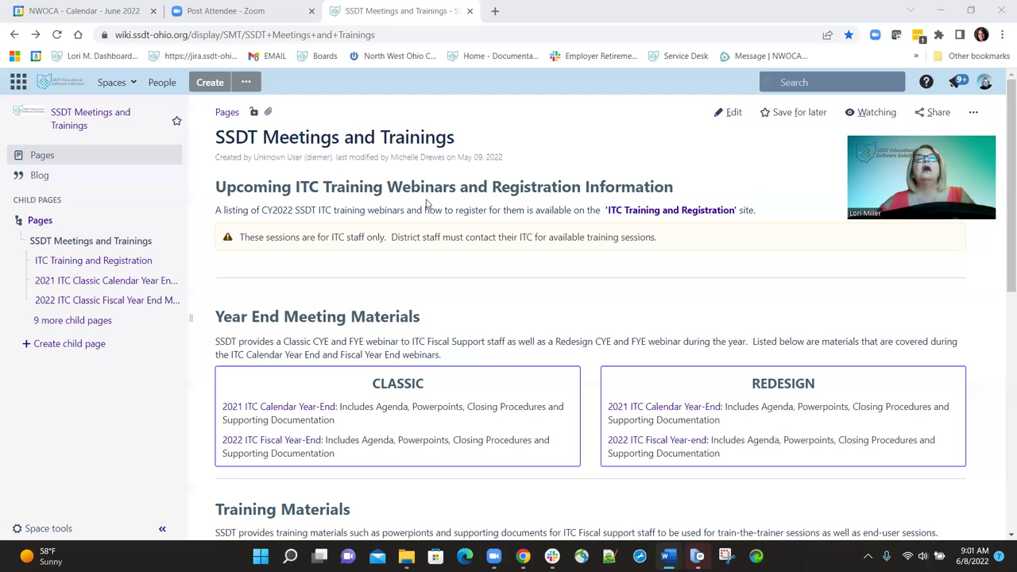
Scroll to the Release Recaps section and open the Calendar Year 2022 recap page
{"action": "scroll", "coordinate": [408, 267], "scroll_direction": "down", "scroll_amount": 3}
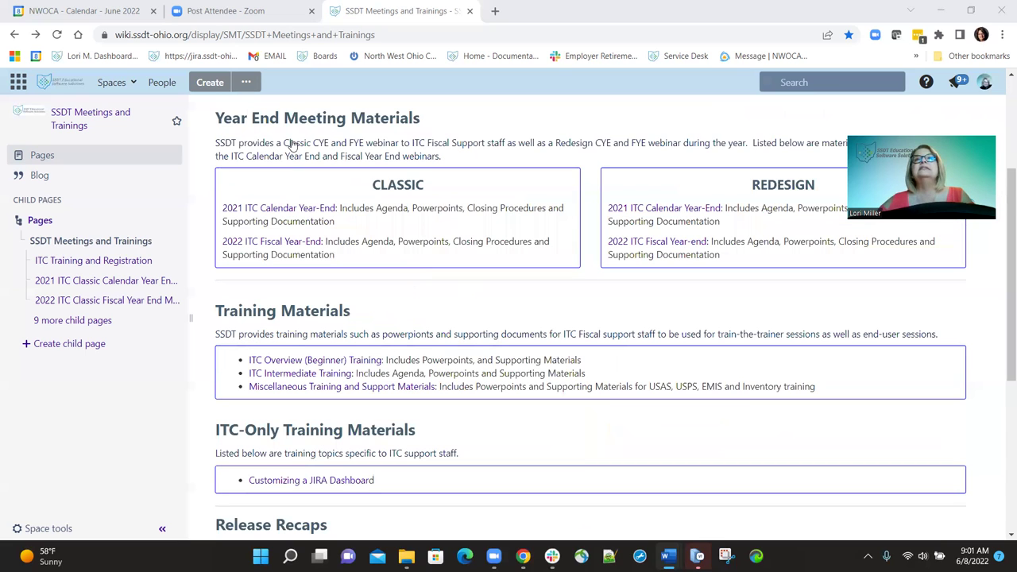
{"action": "scroll", "coordinate": [472, 159], "scroll_direction": "up", "scroll_amount": 3}
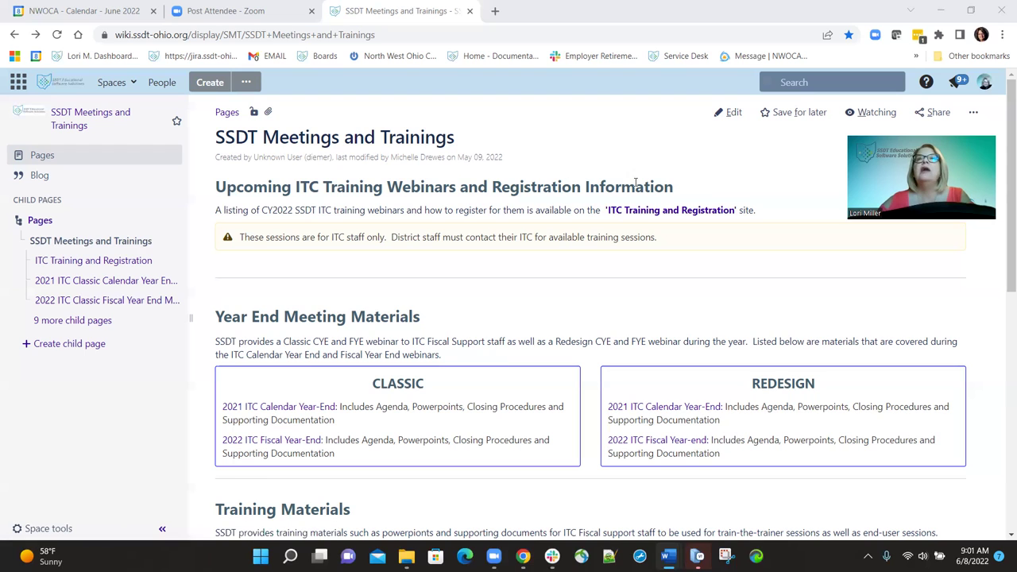
{"action": "scroll", "coordinate": [460, 283], "scroll_direction": "down", "scroll_amount": 3}
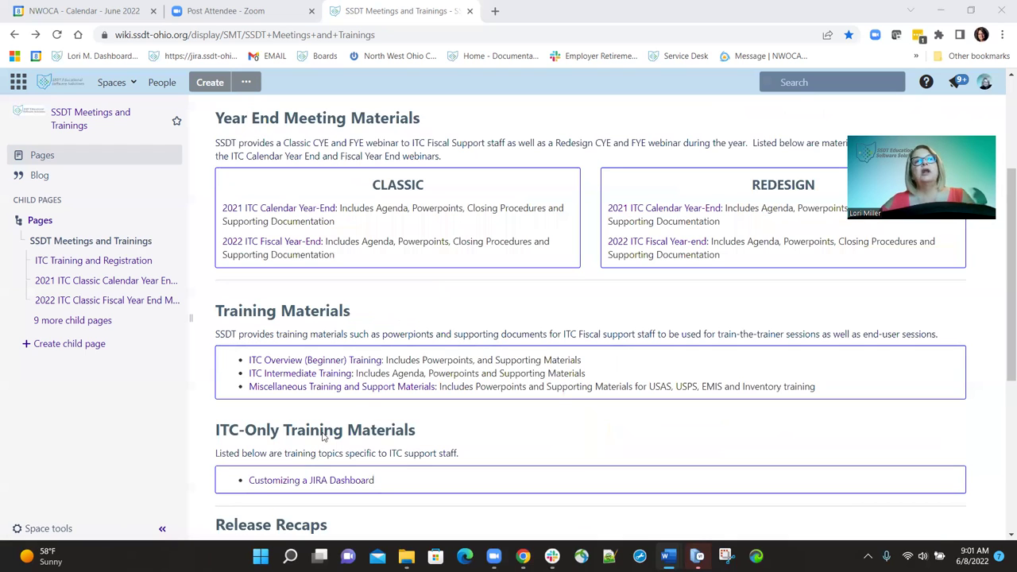
{"action": "scroll", "coordinate": [275, 448], "scroll_direction": "down", "scroll_amount": 2}
{"action": "left_click", "coordinate": [275, 446]}
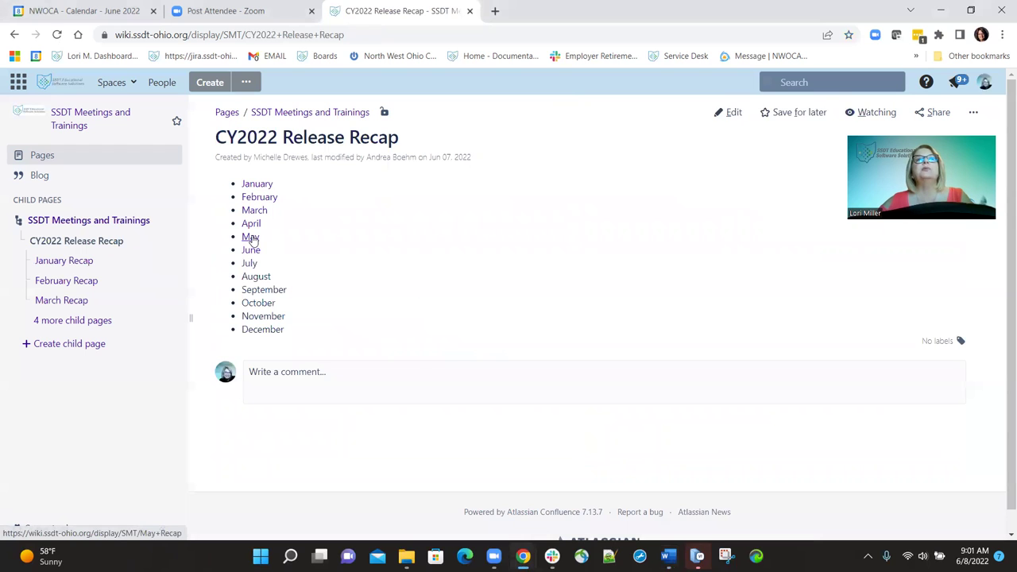
Open the May recap and scroll to the USPS-R releases 6.65.0 through 6.66.1 and their bug fixes
{"action": "left_click", "coordinate": [250, 238]}
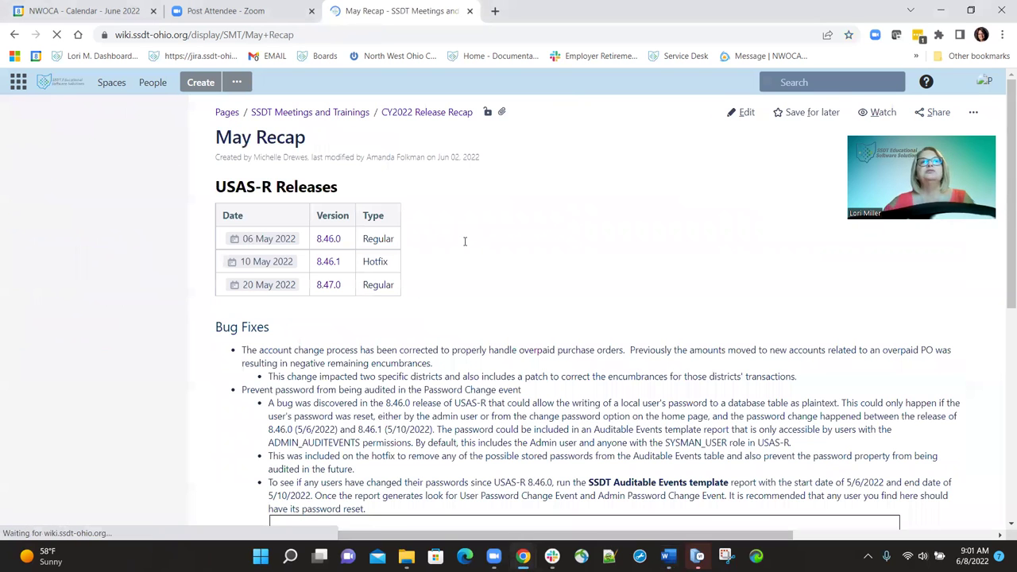
{"action": "scroll", "coordinate": [458, 246], "scroll_direction": "down", "scroll_amount": 10}
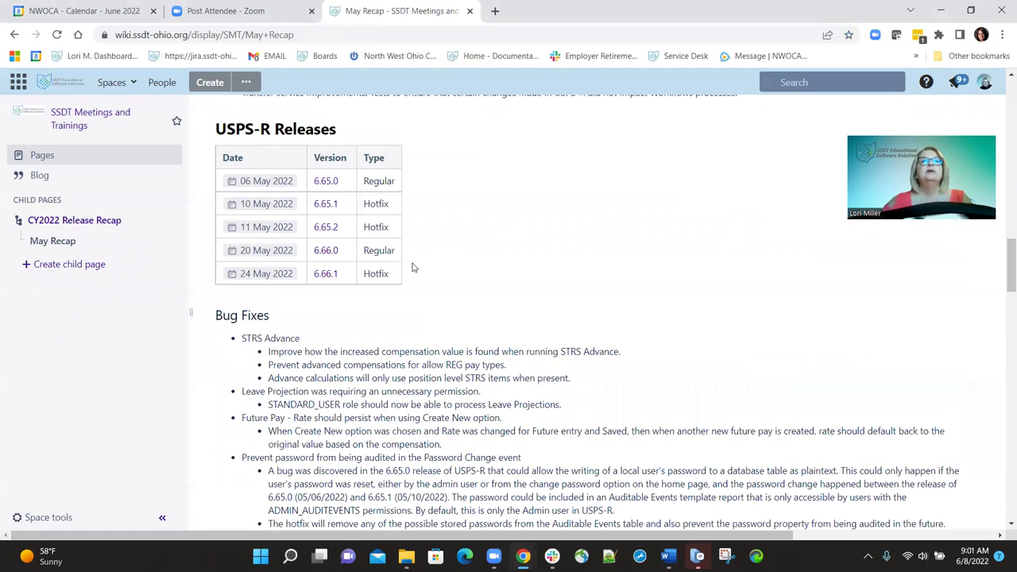
{"action": "scroll", "coordinate": [412, 268], "scroll_direction": "down", "scroll_amount": 2}
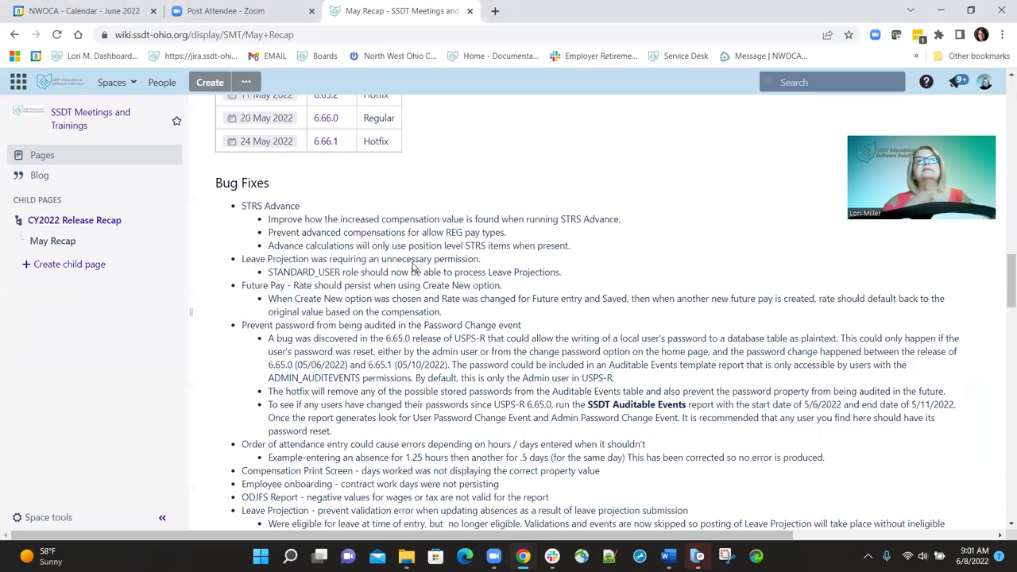
{"action": "scroll", "coordinate": [413, 268], "scroll_direction": "up", "scroll_amount": 2}
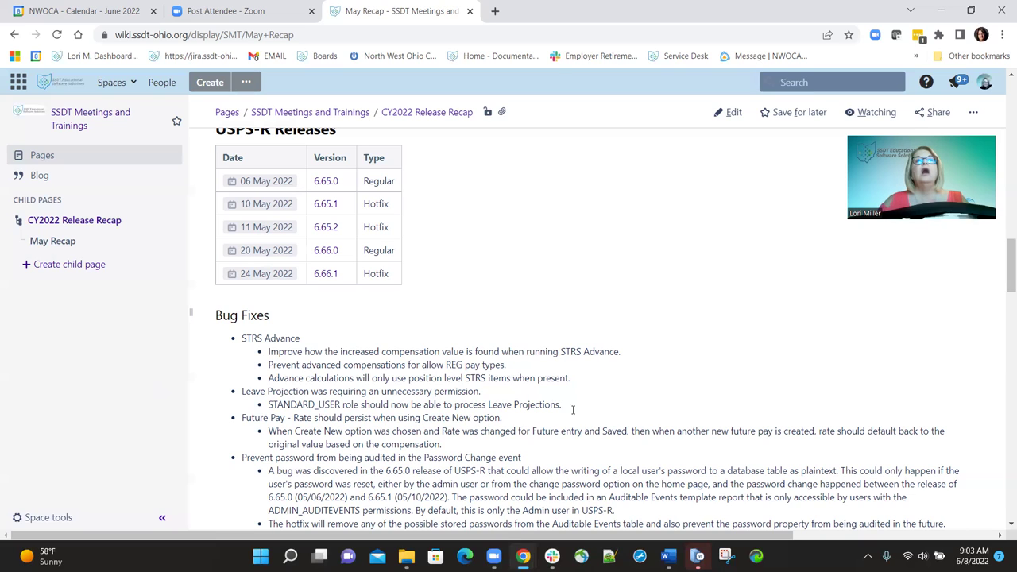
{"action": "scroll", "coordinate": [423, 366], "scroll_direction": "down", "scroll_amount": 2}
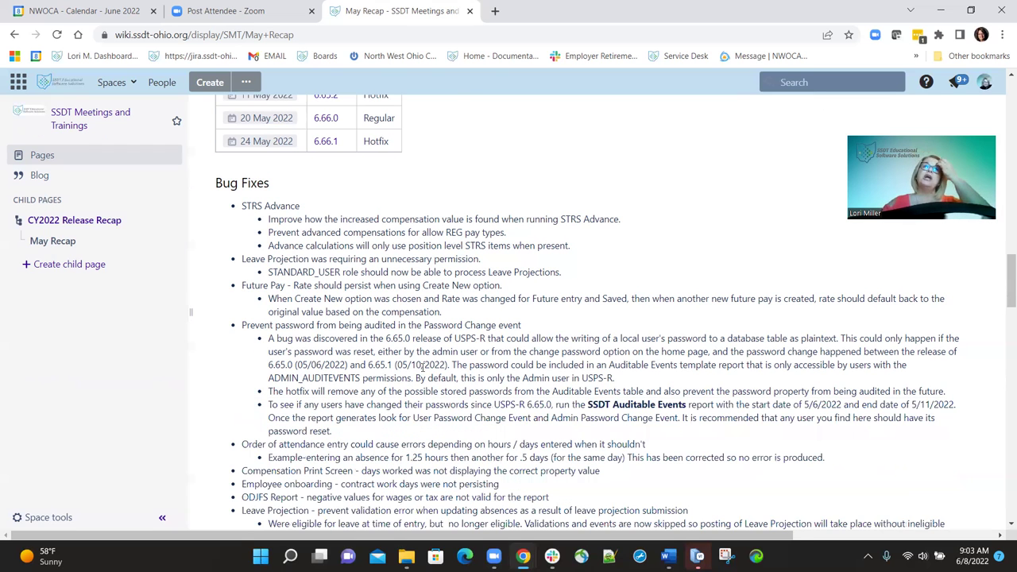
{"action": "scroll", "coordinate": [423, 366], "scroll_direction": "down", "scroll_amount": 2}
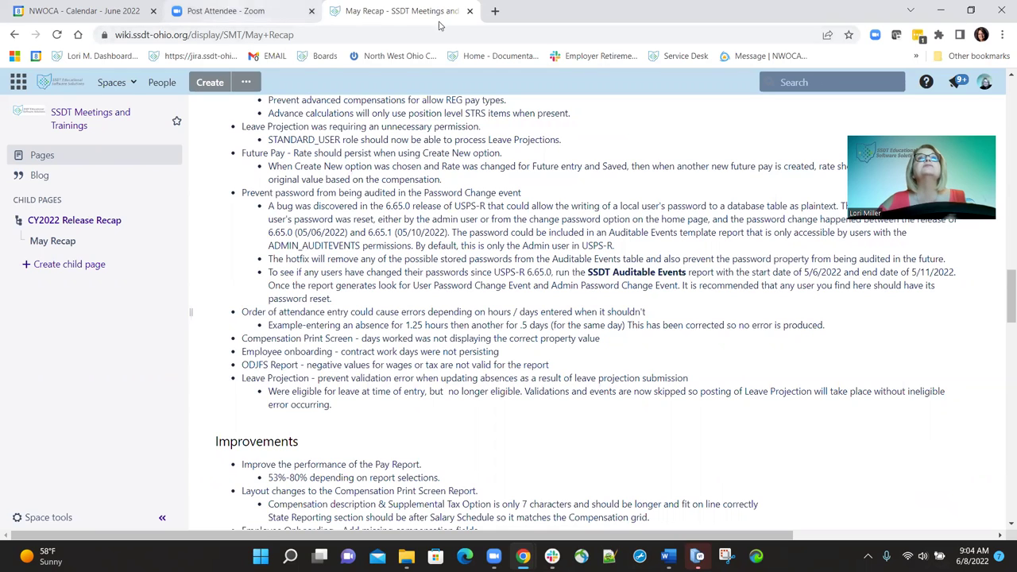
In a new tab, load the USPS-R app at loridoc-usps.ssdt-ohio.org/vui/app
{"action": "left_click", "coordinate": [494, 11]}
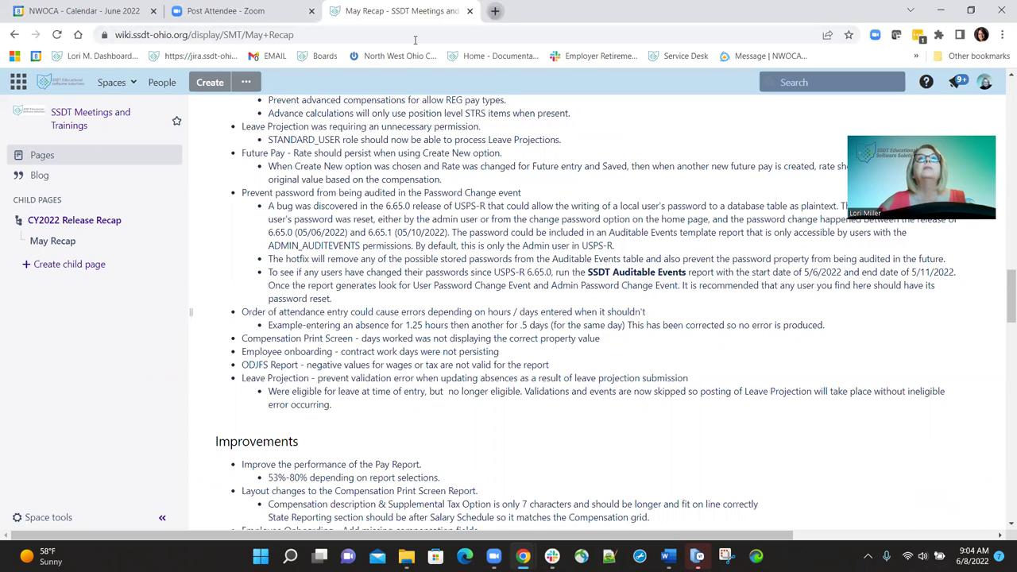
{"action": "left_click", "coordinate": [415, 40]}
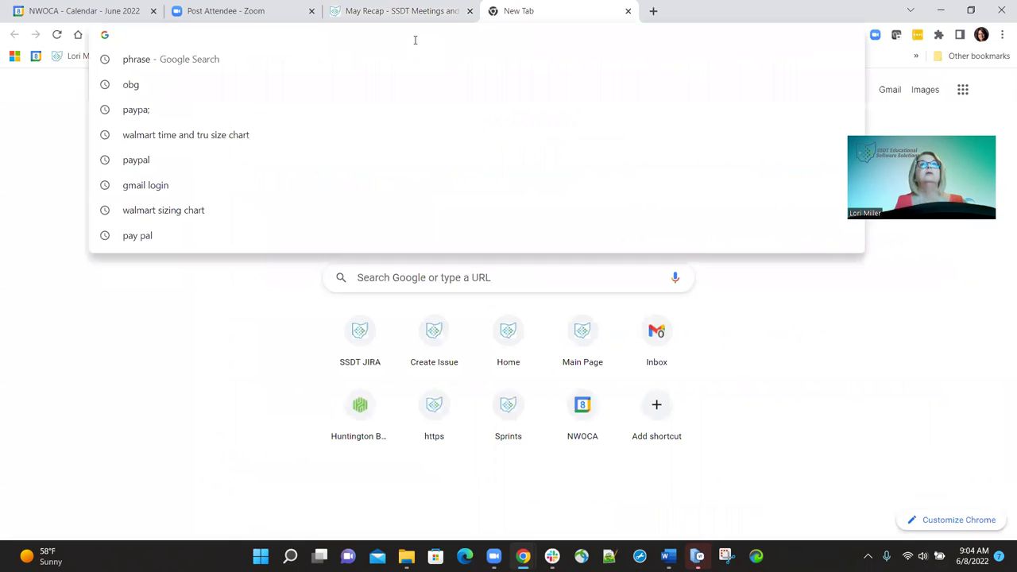
{"action": "type", "text": "loridoc-usps.ssdt-ohio.org/vui/app"}
{"action": "key", "text": "Return"}
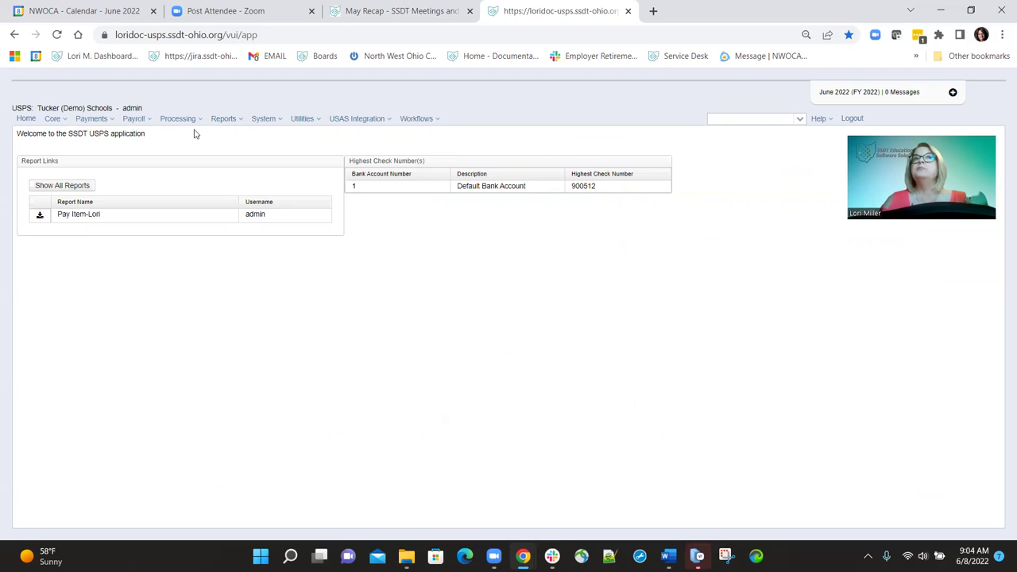
Go to Payroll > Payroll Payments - Future and start a new future pay amount
{"action": "left_click", "coordinate": [148, 121]}
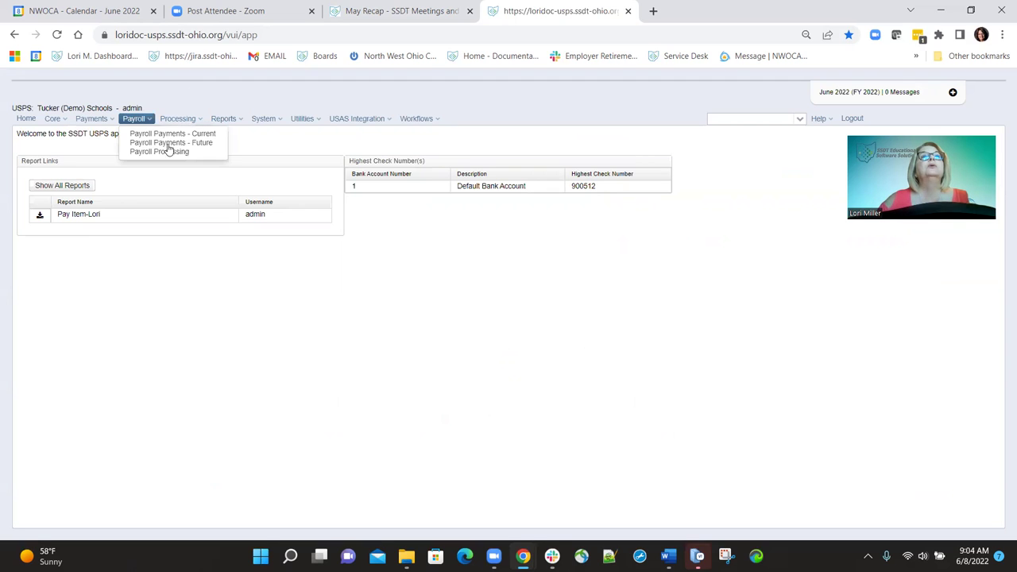
{"action": "left_click", "coordinate": [168, 144]}
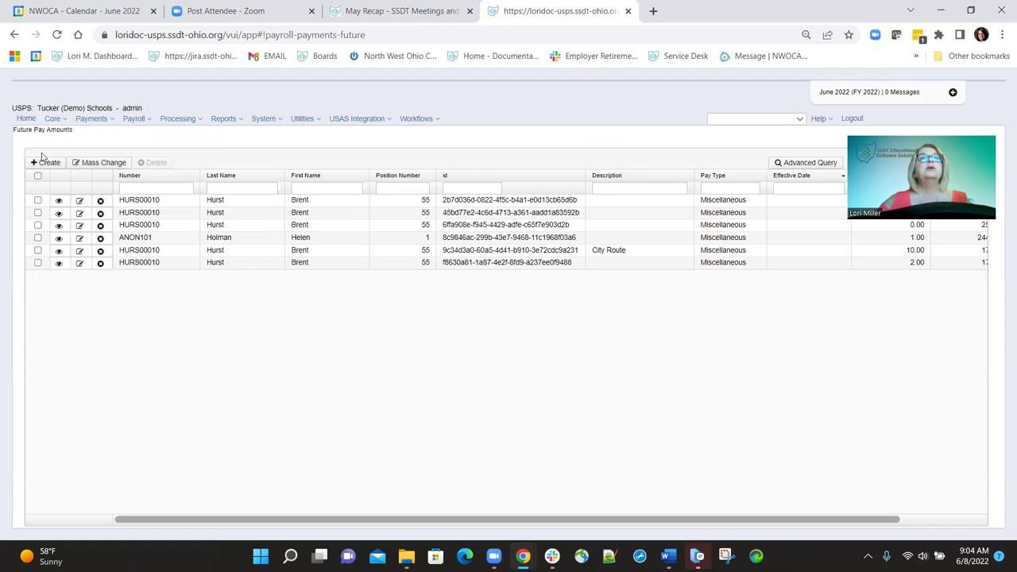
{"action": "left_click", "coordinate": [46, 163]}
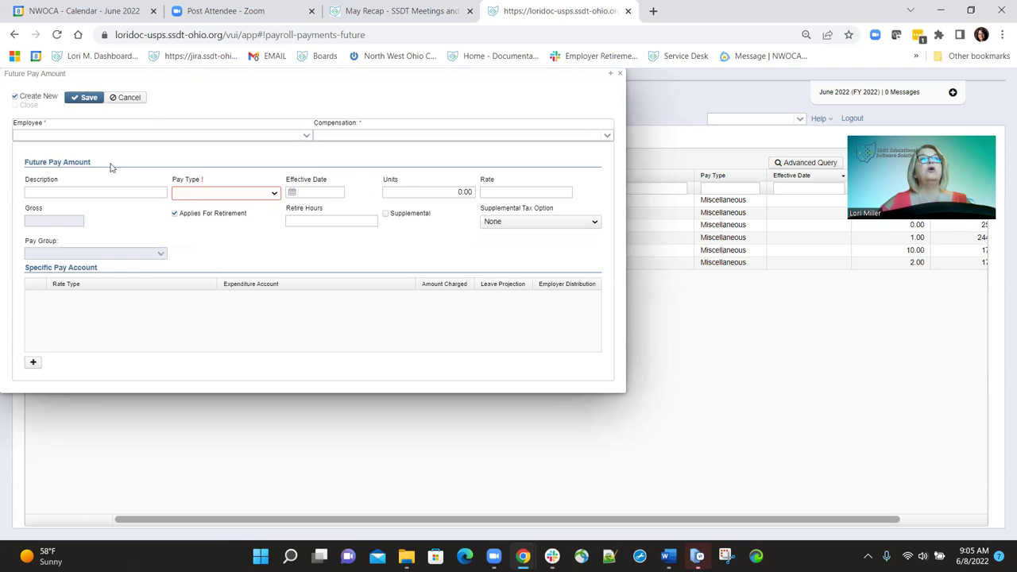
Select the employee and their Pos: 55 - Driver compensation, which fills rate 17.047
{"action": "left_click", "coordinate": [118, 135]}
{"action": "type", "text": "hur"}
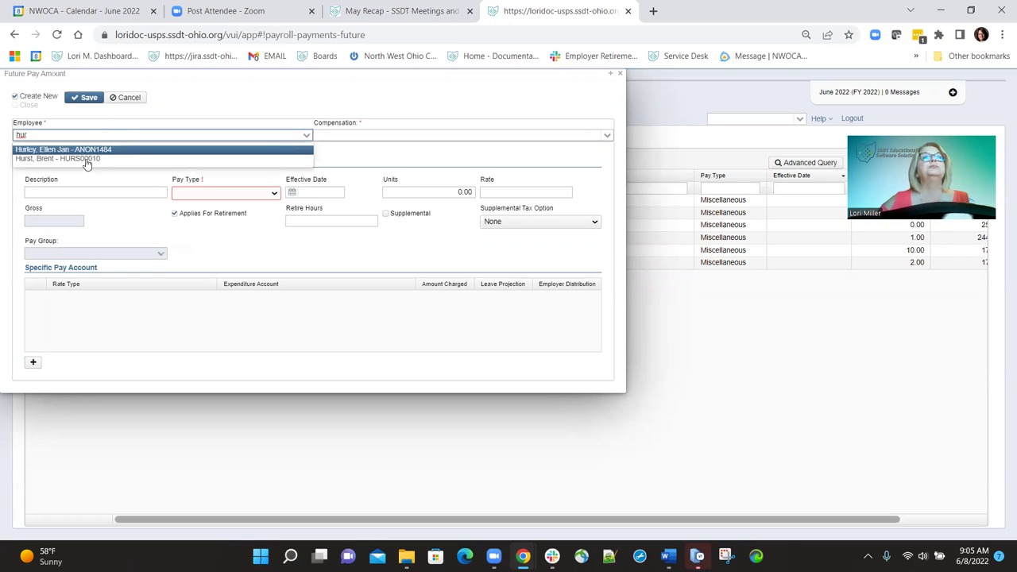
{"action": "key", "text": "Return"}
{"action": "left_click", "coordinate": [606, 137]}
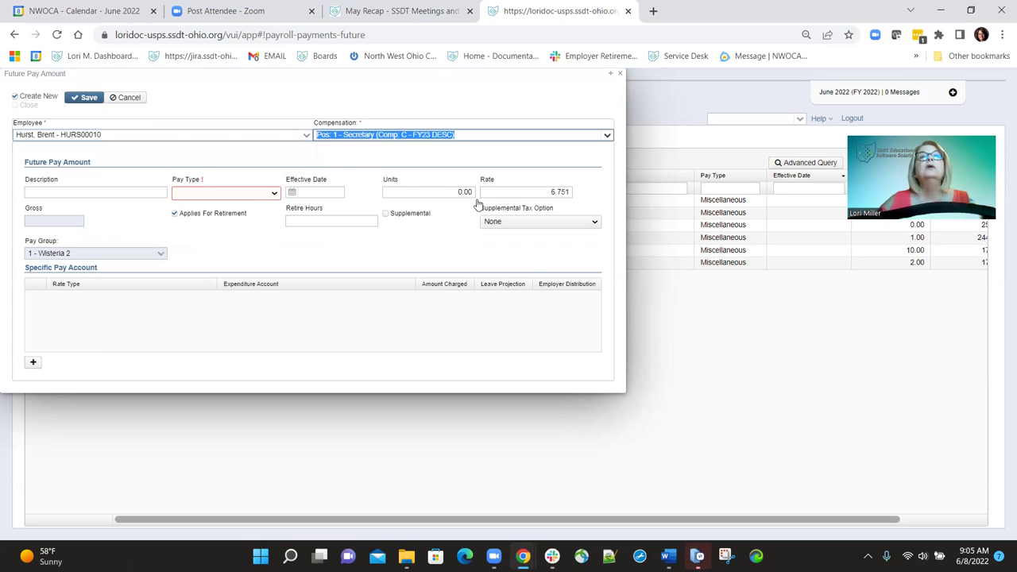
{"action": "left_click", "coordinate": [369, 195]}
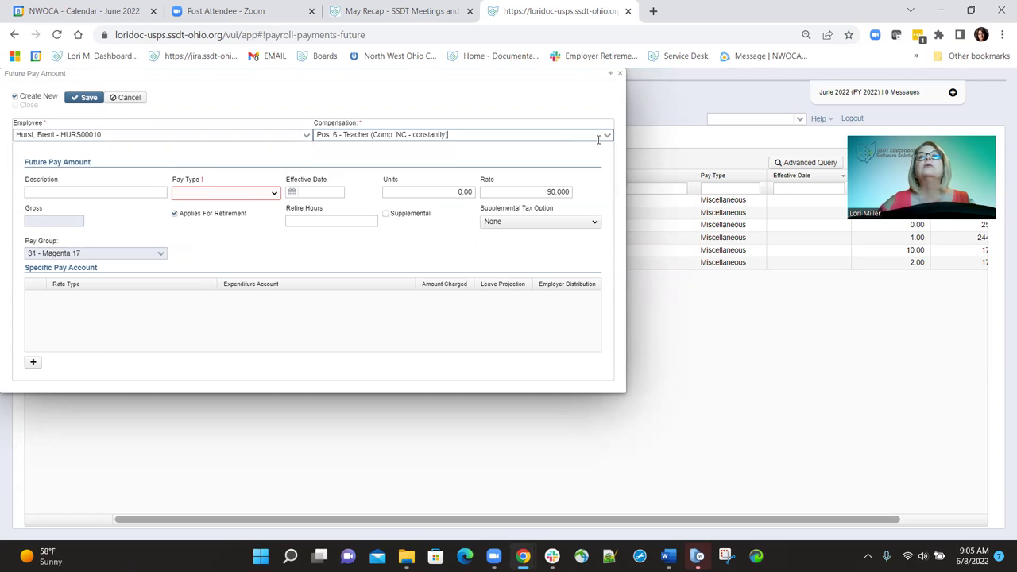
{"action": "key", "text": "Down"}
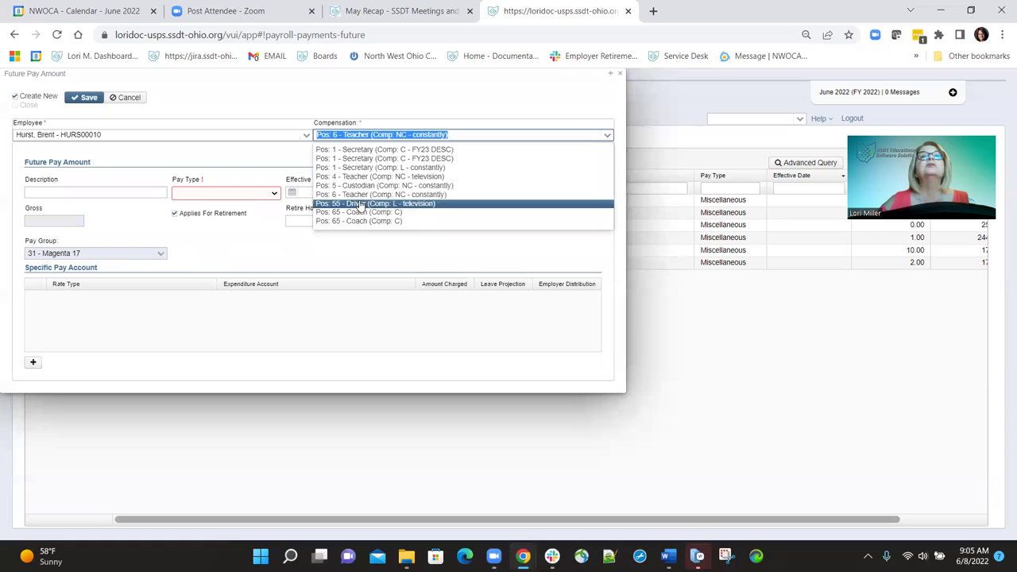
{"action": "key", "text": "Return"}
Set pay type Miscellaneous with 1 unit and save the first future pay amount
{"action": "left_click", "coordinate": [274, 195]}
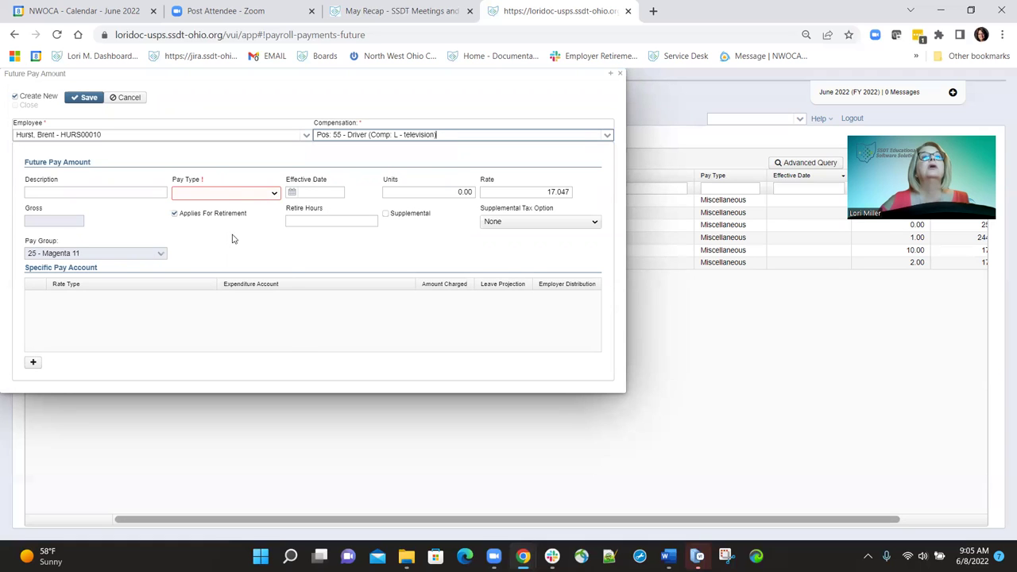
{"action": "left_click", "coordinate": [209, 253]}
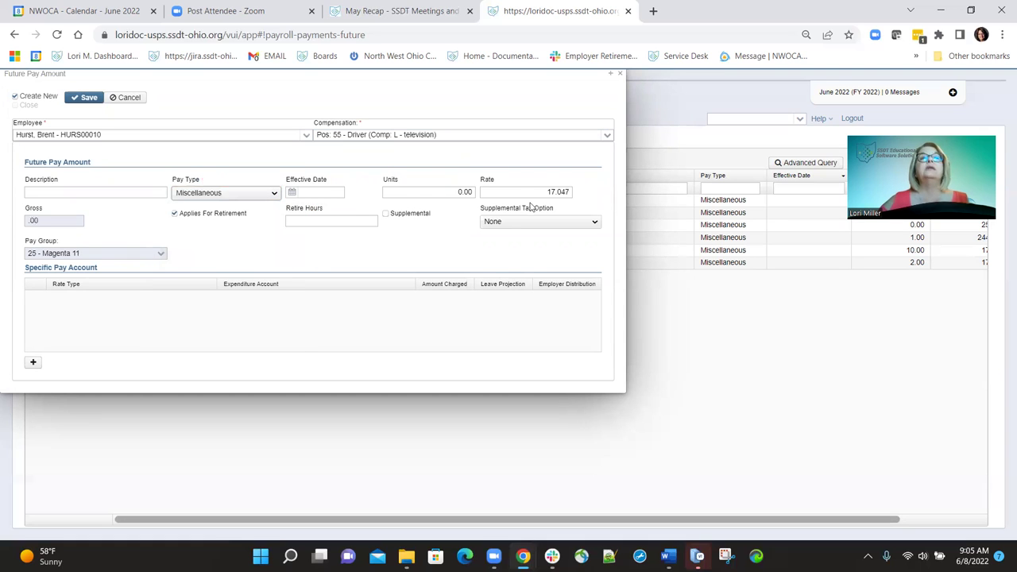
{"action": "key", "text": "Tab"}
{"action": "type", "text": "1"}
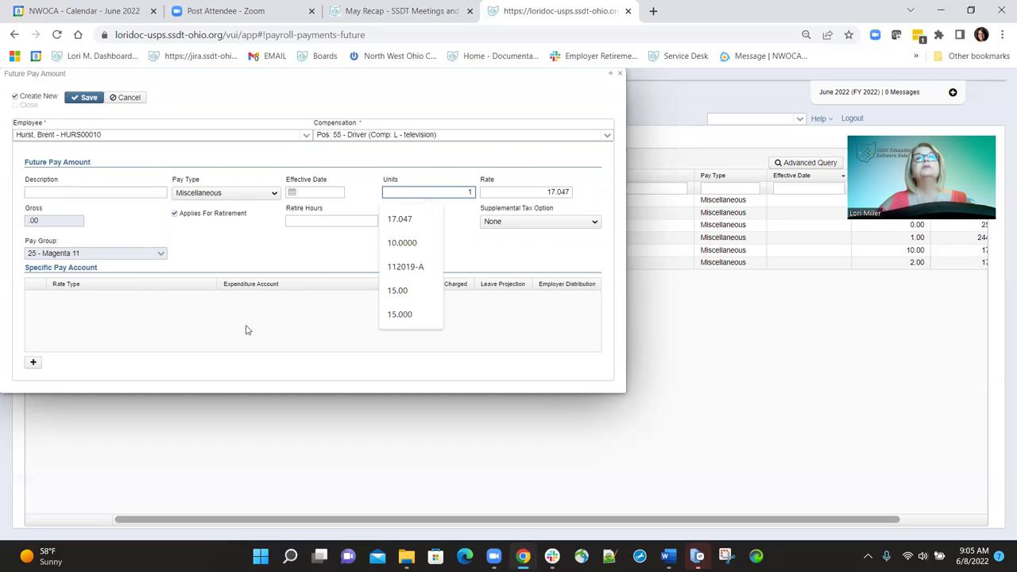
{"action": "left_click_drag", "start_coordinate": [291, 251], "coordinate": [170, 143]}
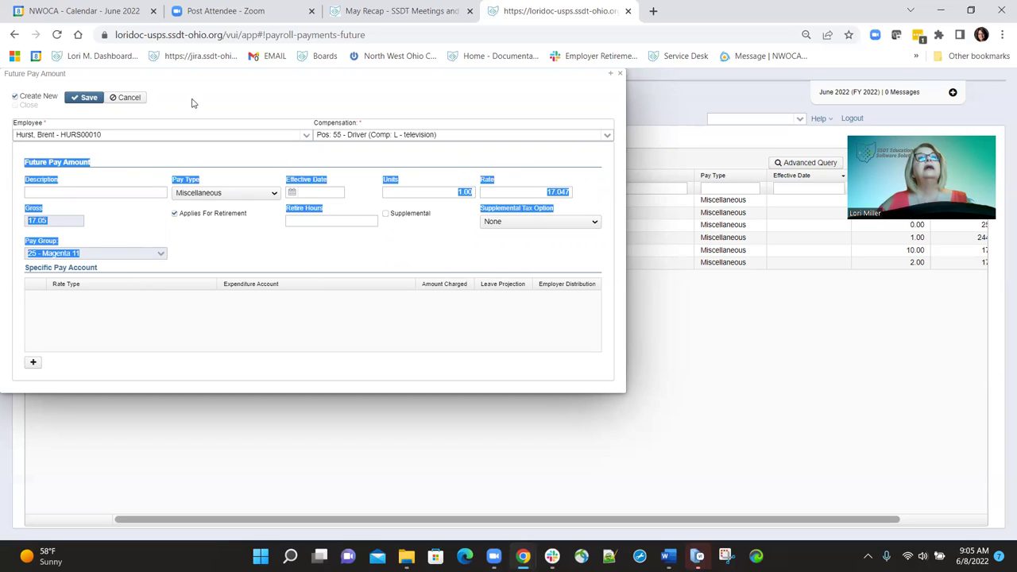
{"action": "left_click", "coordinate": [89, 98]}
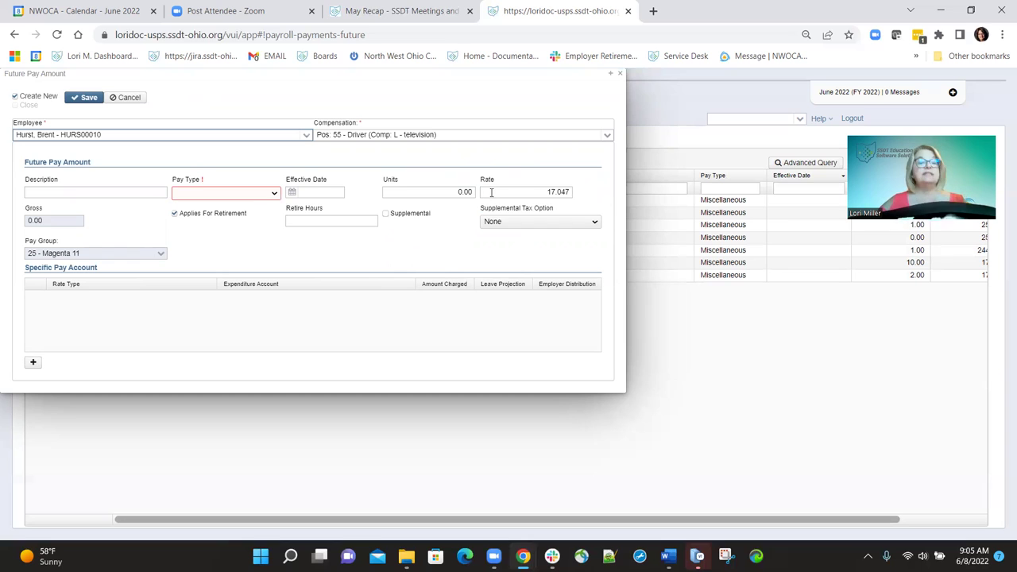
Save a second Miscellaneous entry with 1 unit at rate 25
{"action": "left_click", "coordinate": [447, 191]}
{"action": "type", "text": "1"}
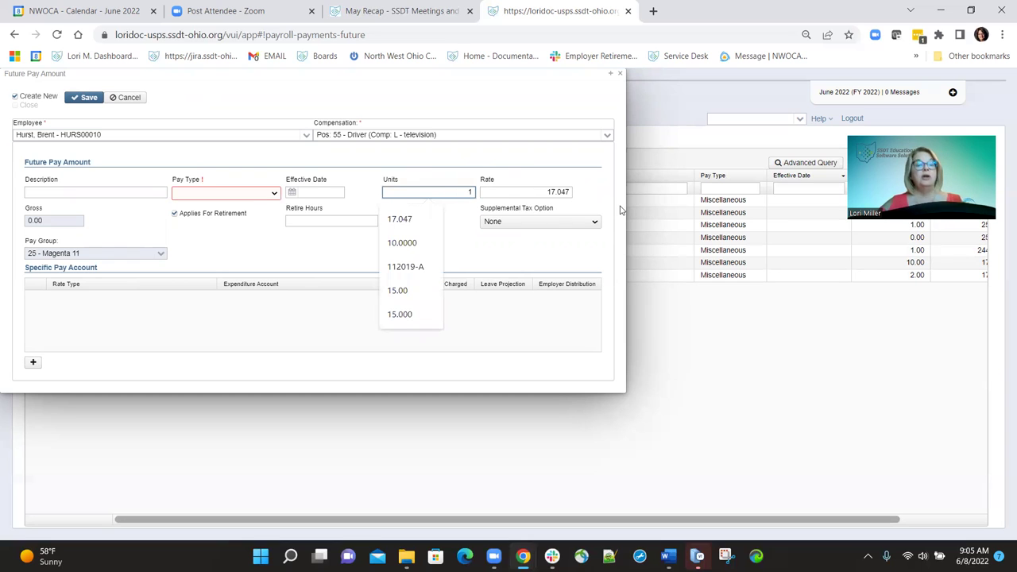
{"action": "left_click", "coordinate": [537, 193]}
{"action": "type", "text": "25"}
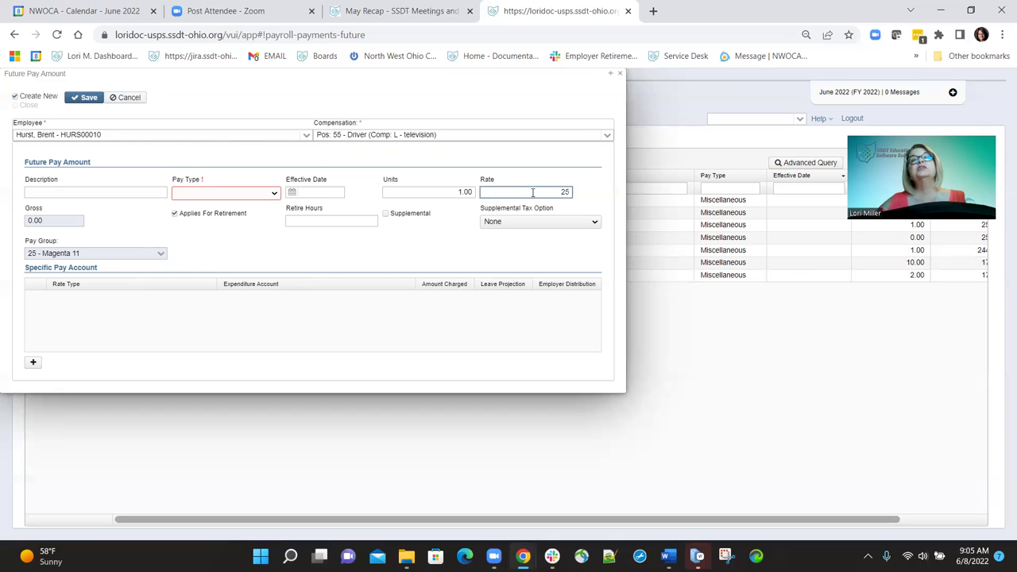
{"action": "left_click", "coordinate": [275, 193]}
{"action": "left_click", "coordinate": [222, 253]}
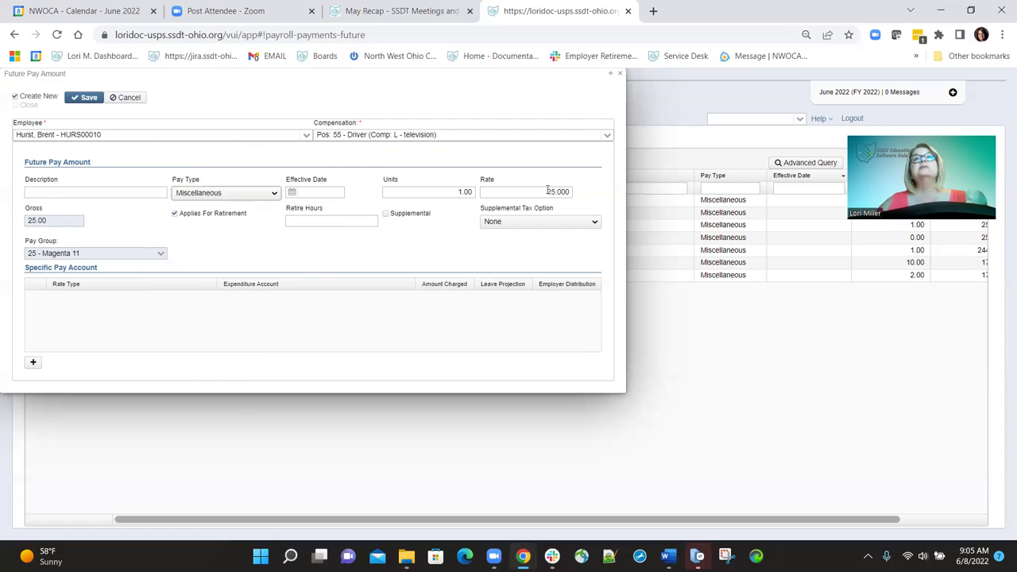
{"action": "left_click", "coordinate": [88, 98]}
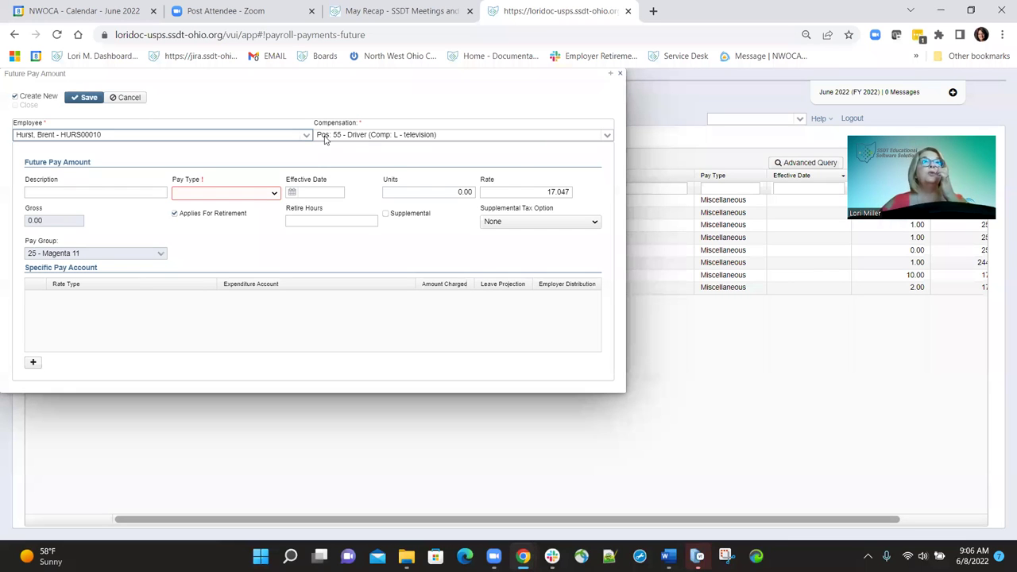
Close the Future Pay Amount form to return to the updated Future Pay Amounts list
{"action": "key", "text": "Escape"}
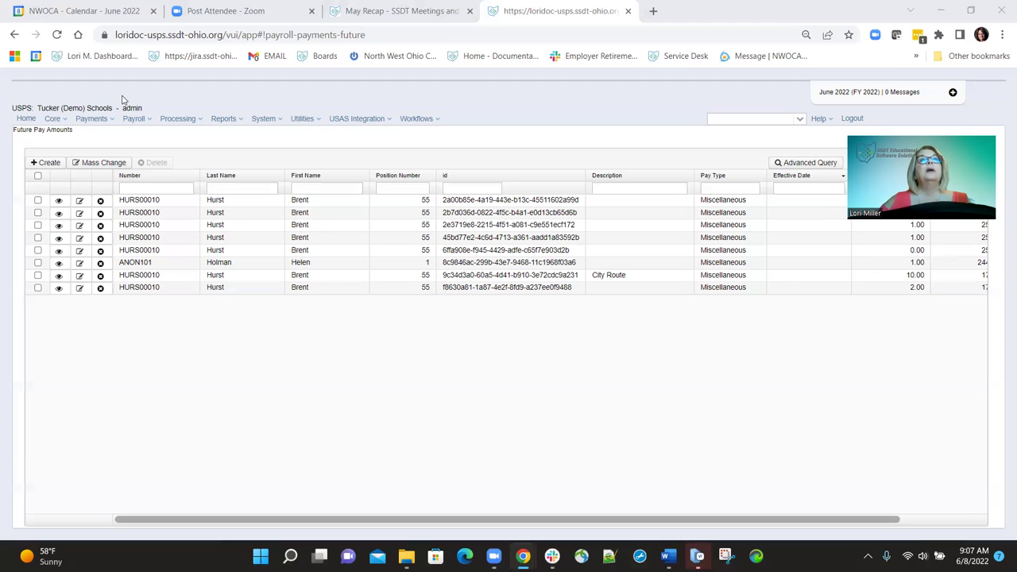
Navigate to Core > Attendance to list employees' attendance records
{"action": "left_click", "coordinate": [56, 119]}
{"action": "left_click", "coordinate": [70, 162]}
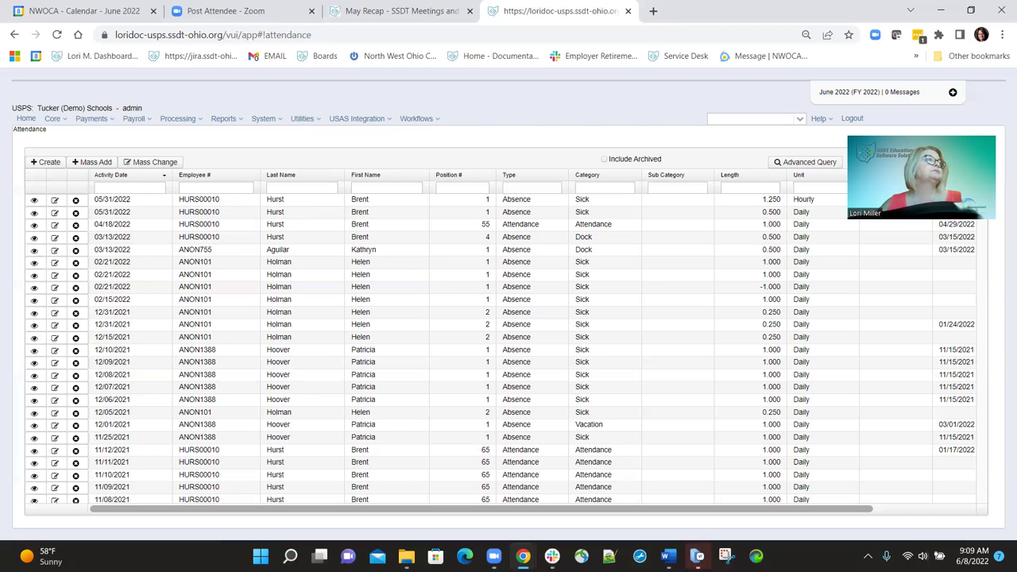
Switch away from the browser, then come back to the May Recap release notes page
{"action": "key", "text": "alt+Tab"}
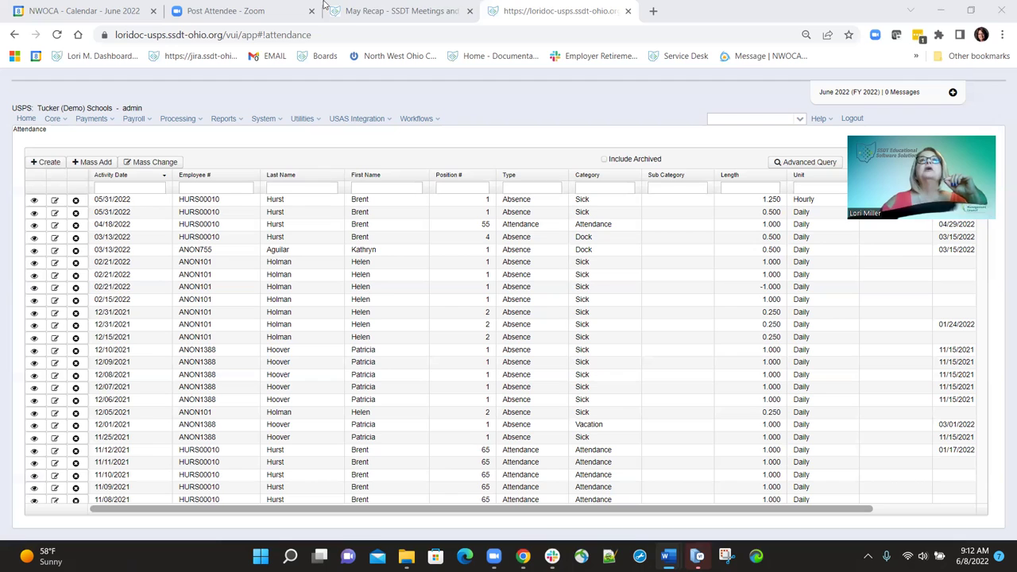
{"action": "left_click", "coordinate": [398, 11]}
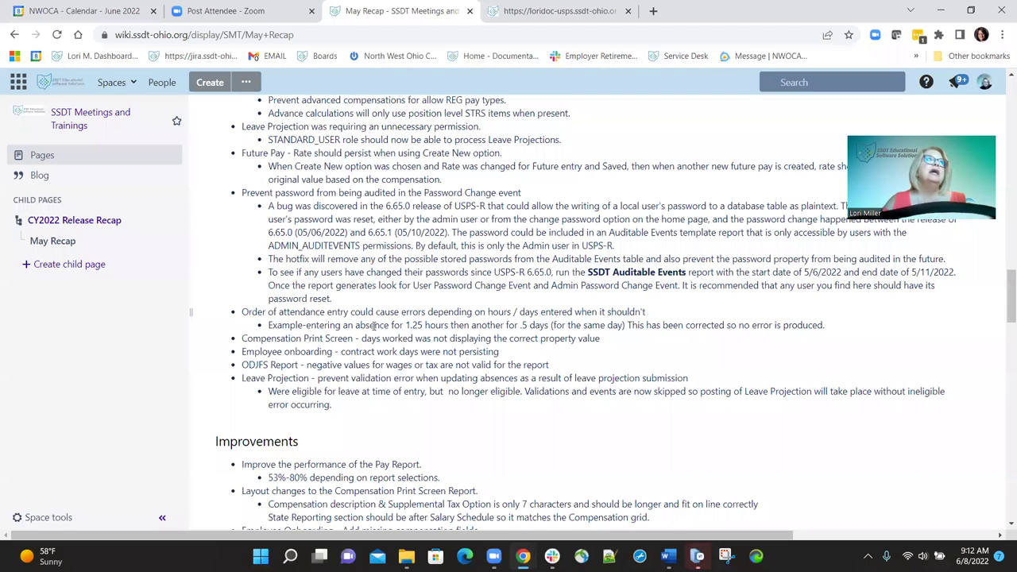
Scroll the May Recap to the Improvements notes, then return to the USPS-R tab
{"action": "scroll", "coordinate": [373, 326], "scroll_direction": "down", "scroll_amount": 4}
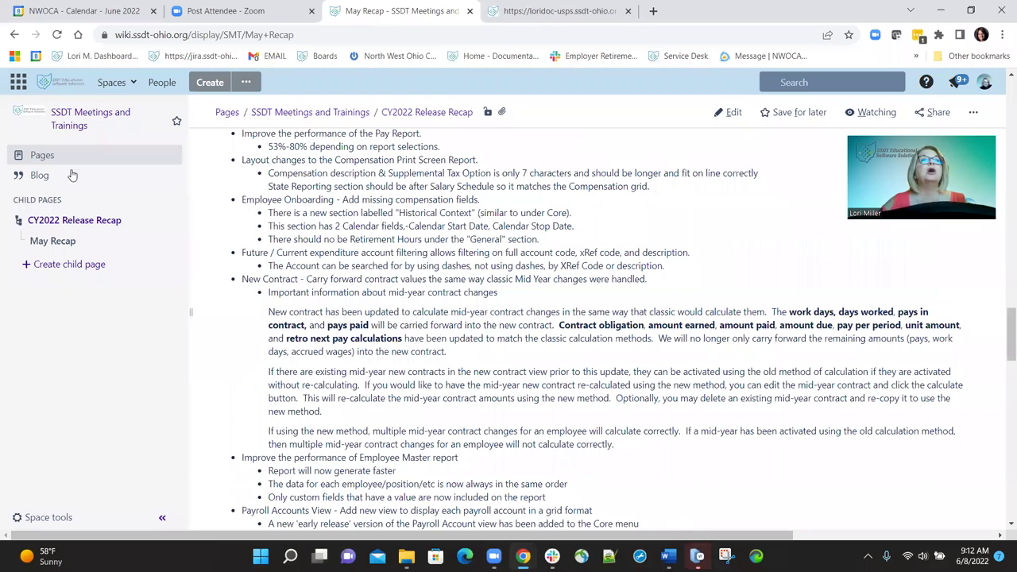
{"action": "key", "text": "ctrl+Tab"}
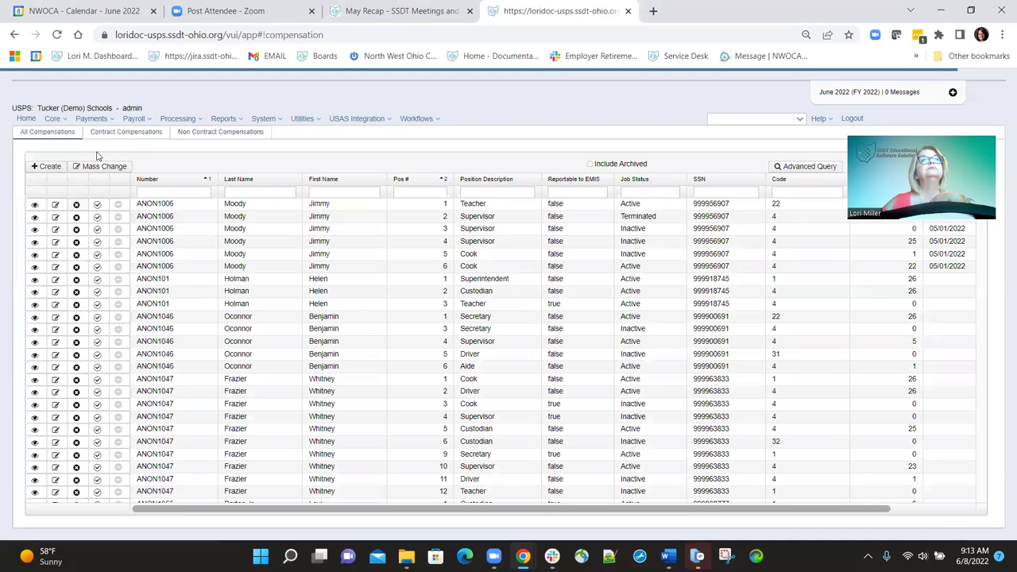
Open the position 1 Teacher's legacy compensation (code 082020-A, contract 62,424.00), then leave edit mode
{"action": "left_click", "coordinate": [55, 228]}
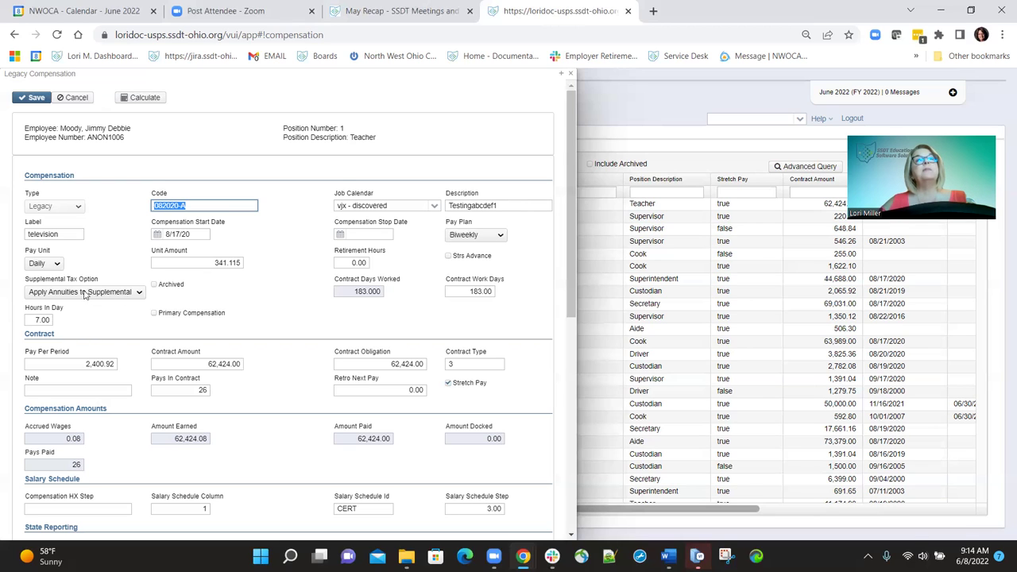
{"action": "left_click", "coordinate": [563, 74]}
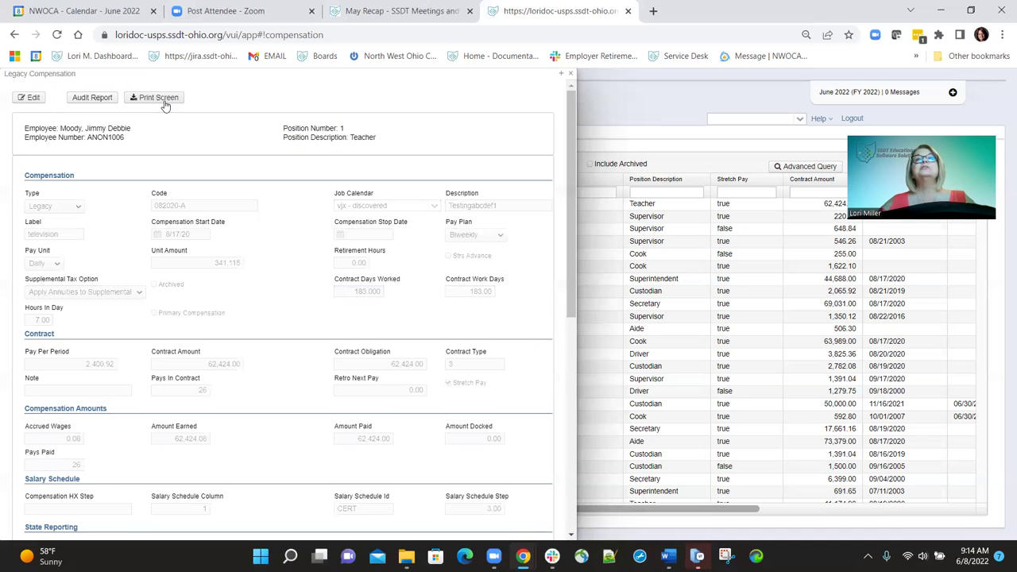
Generate the Teacher's Compensation Print Screen PDF, scroll through it, and close the PDF tab
{"action": "left_click", "coordinate": [159, 100]}
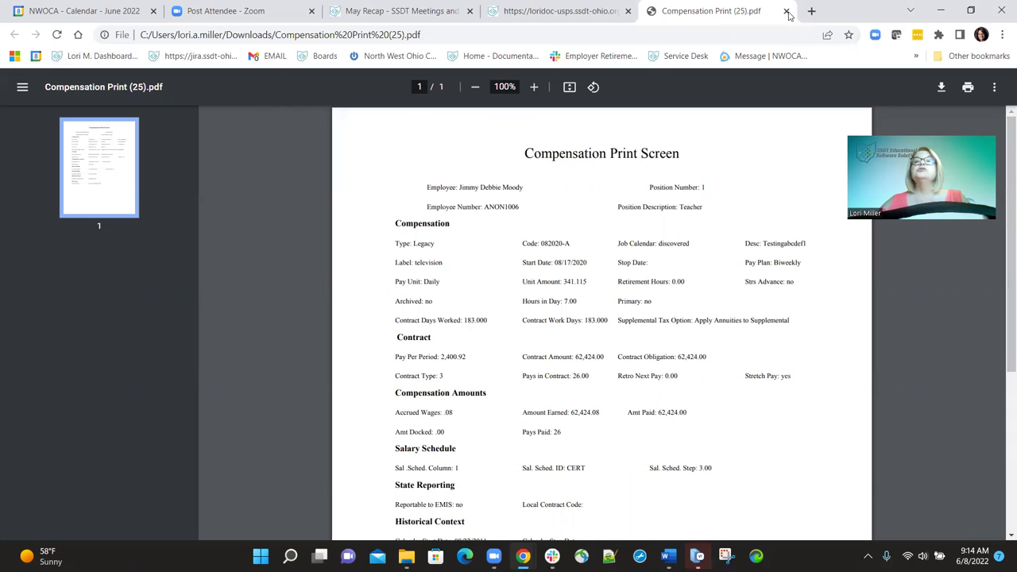
{"action": "scroll", "coordinate": [525, 398], "scroll_direction": "down", "scroll_amount": 1}
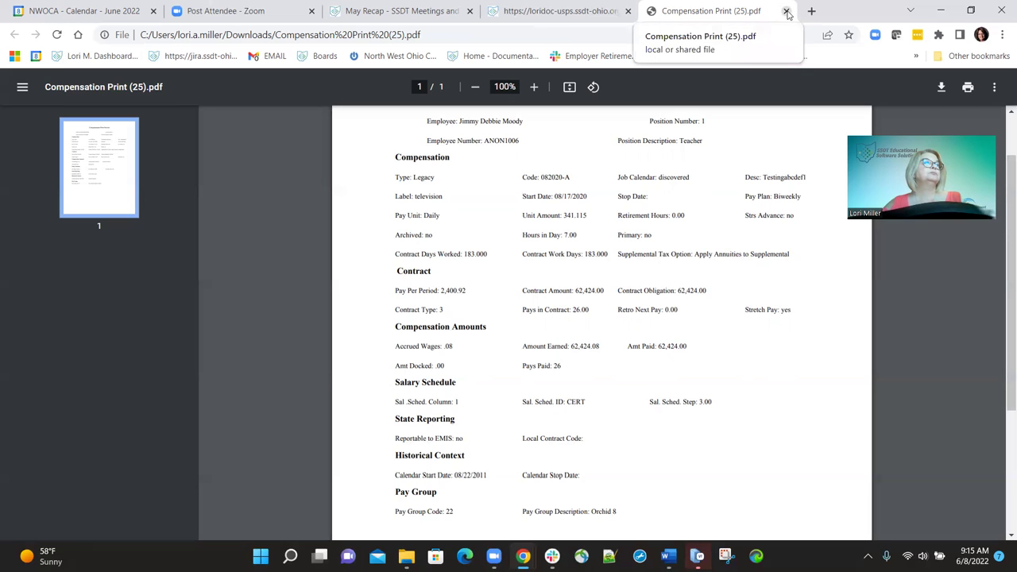
{"action": "left_click", "coordinate": [787, 12]}
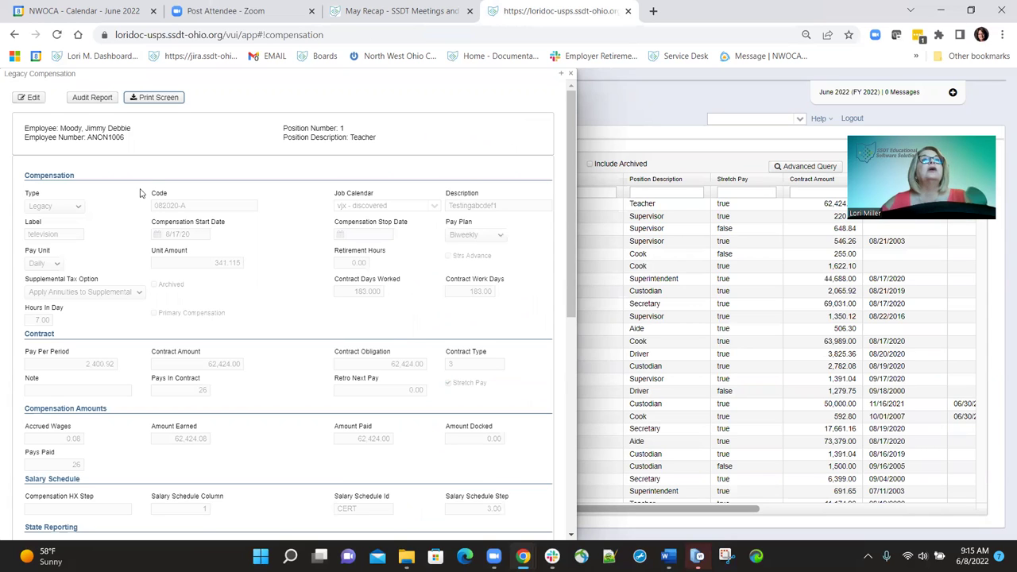
Scroll the Teacher's legacy compensation down to Compensation Adjustments and back up, then close it
{"action": "scroll", "coordinate": [223, 225], "scroll_direction": "down", "scroll_amount": 2}
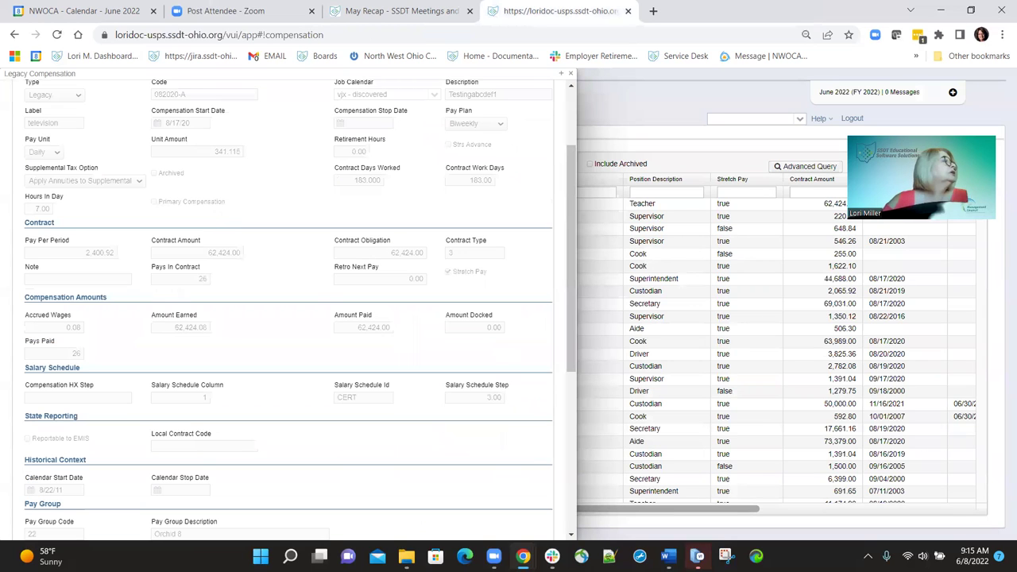
{"action": "scroll", "coordinate": [119, 278], "scroll_direction": "down", "scroll_amount": 1}
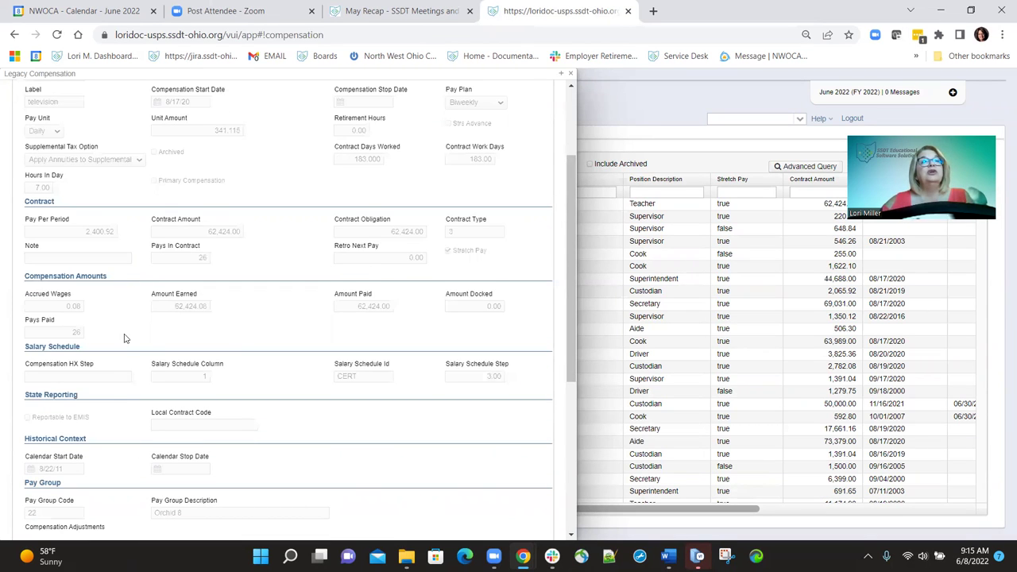
{"action": "scroll", "coordinate": [123, 336], "scroll_direction": "down", "scroll_amount": 2}
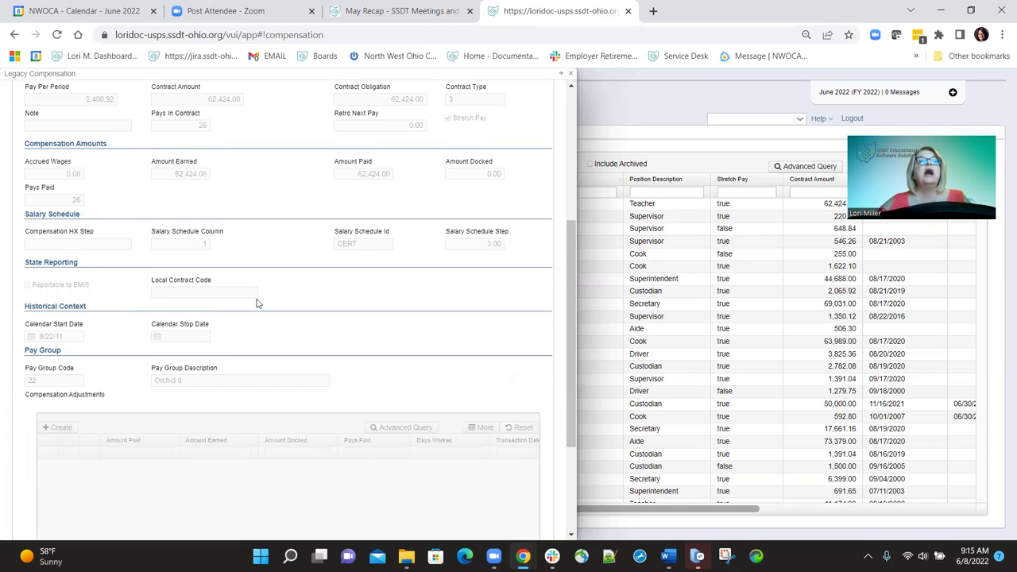
{"action": "scroll", "coordinate": [256, 303], "scroll_direction": "up", "scroll_amount": 1}
{"action": "scroll", "coordinate": [256, 302], "scroll_direction": "up", "scroll_amount": 5}
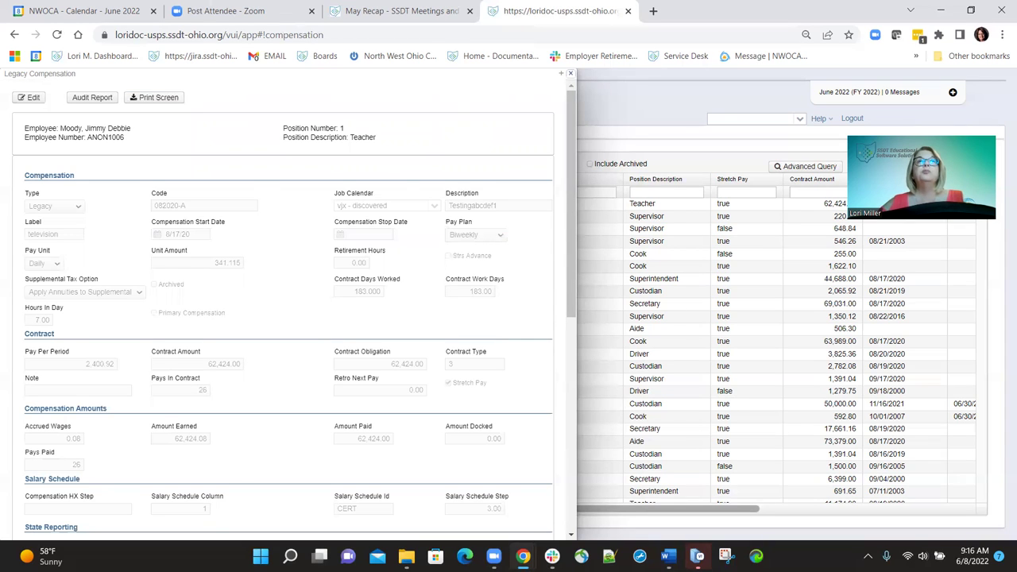
{"action": "left_click", "coordinate": [571, 73]}
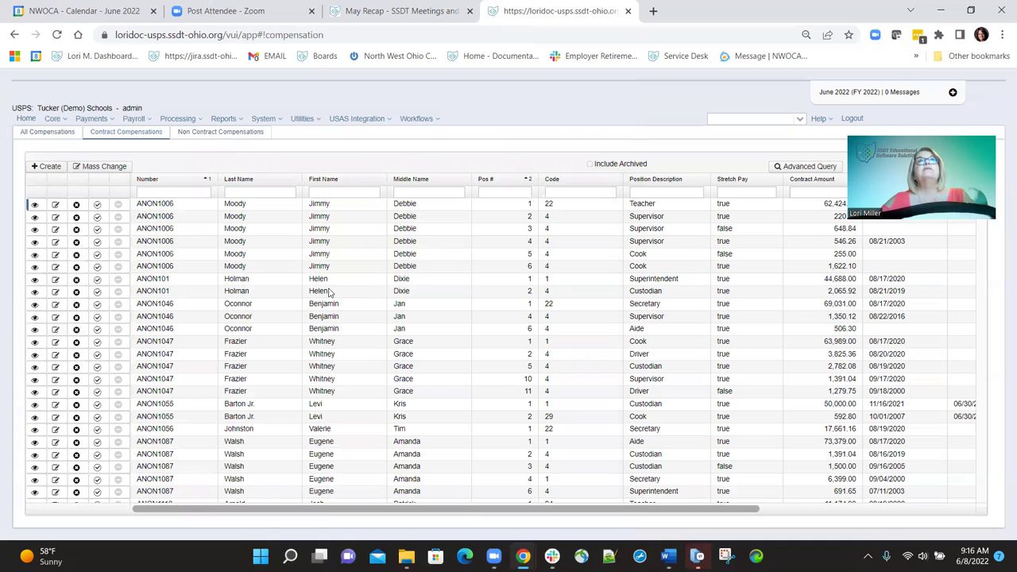
Go to Payroll > Payroll Payments - Future
{"action": "left_click", "coordinate": [150, 121]}
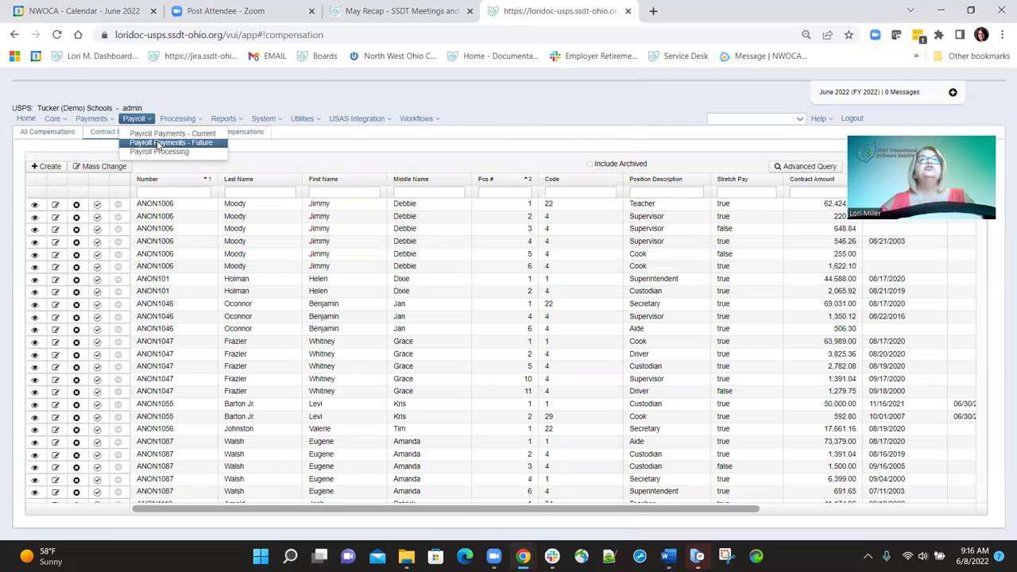
{"action": "left_click", "coordinate": [157, 145]}
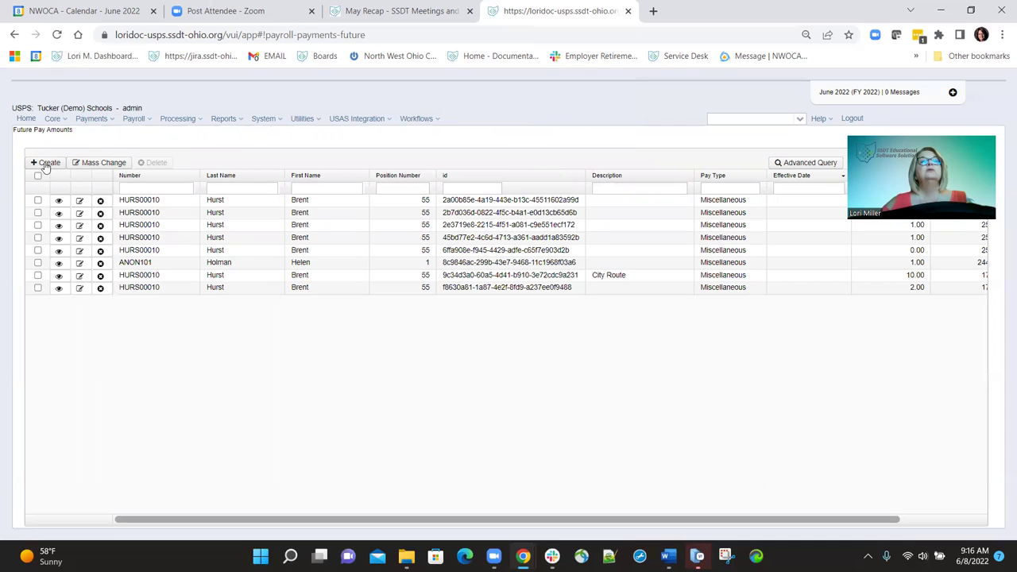
Edit the first future pay amount and add a 100-percent pay account row, trying expenditure account 0012216
{"action": "left_click", "coordinate": [80, 203]}
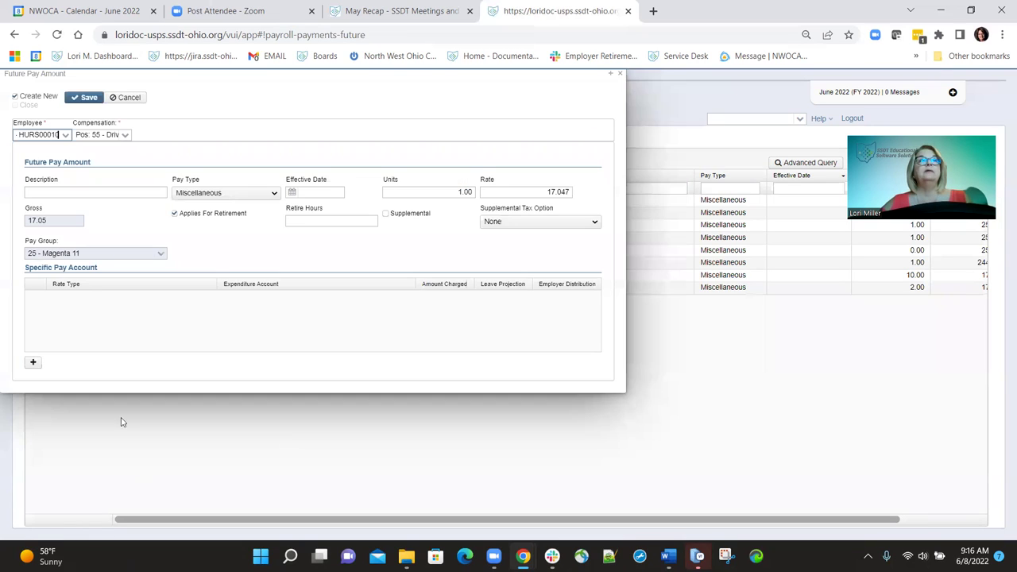
{"action": "left_click", "coordinate": [33, 362]}
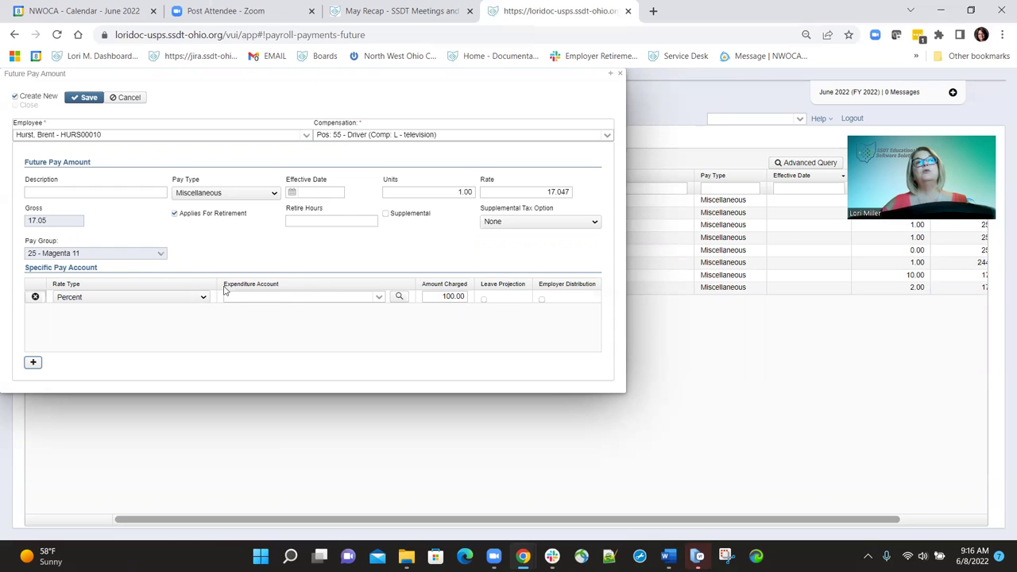
{"action": "left_click", "coordinate": [295, 296]}
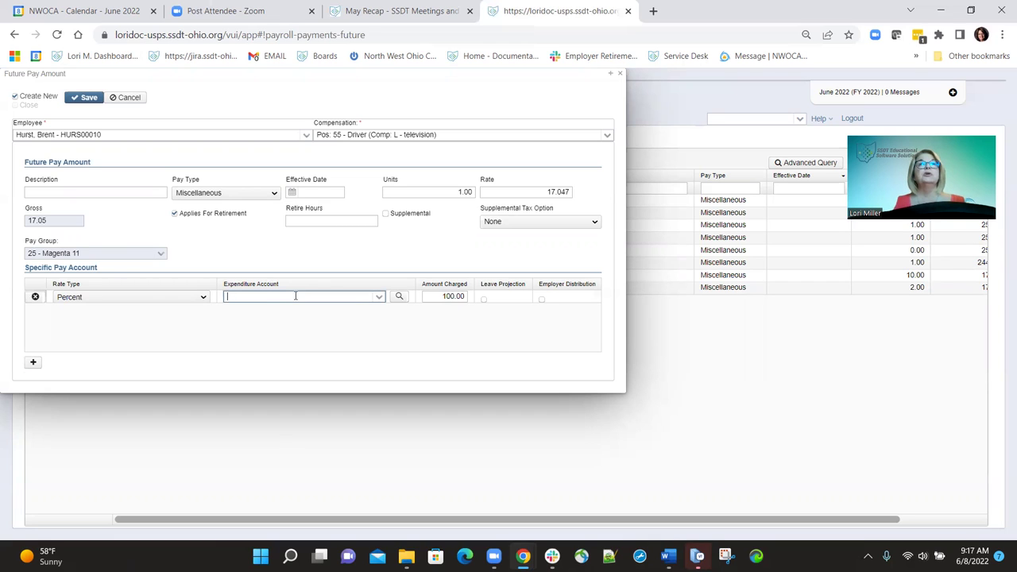
{"action": "type", "text": "001"}
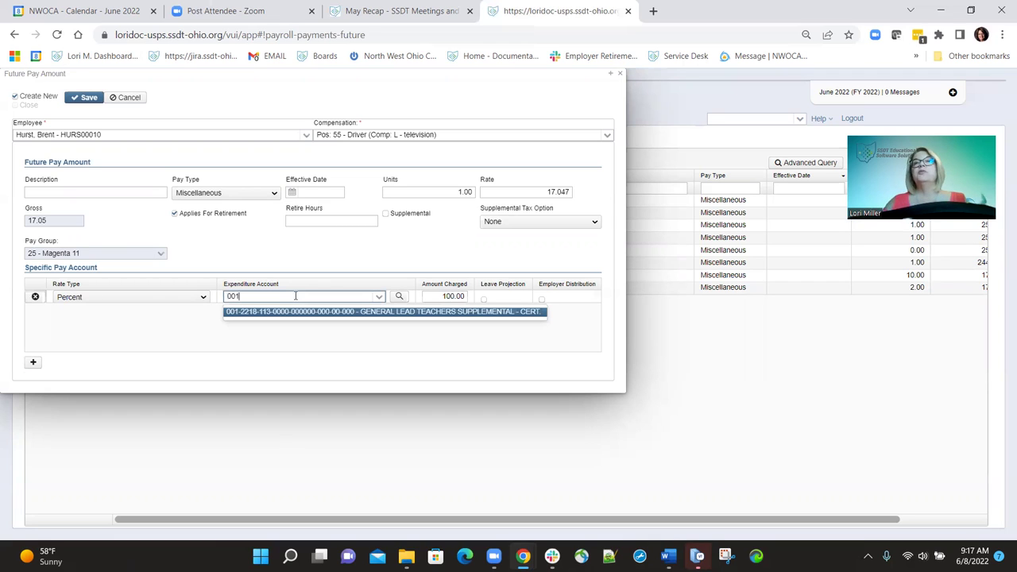
{"action": "type", "text": "2216"}
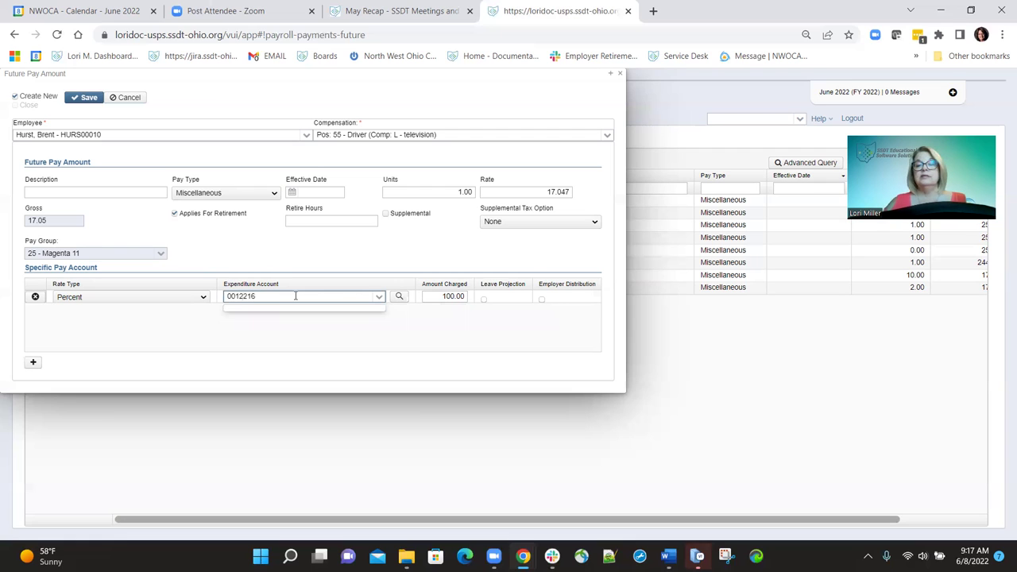
{"action": "key", "text": "BackSpace"}
{"action": "key", "text": "BackSpace"}
{"action": "key", "text": "BackSpace"}
{"action": "key", "text": "BackSpace"}
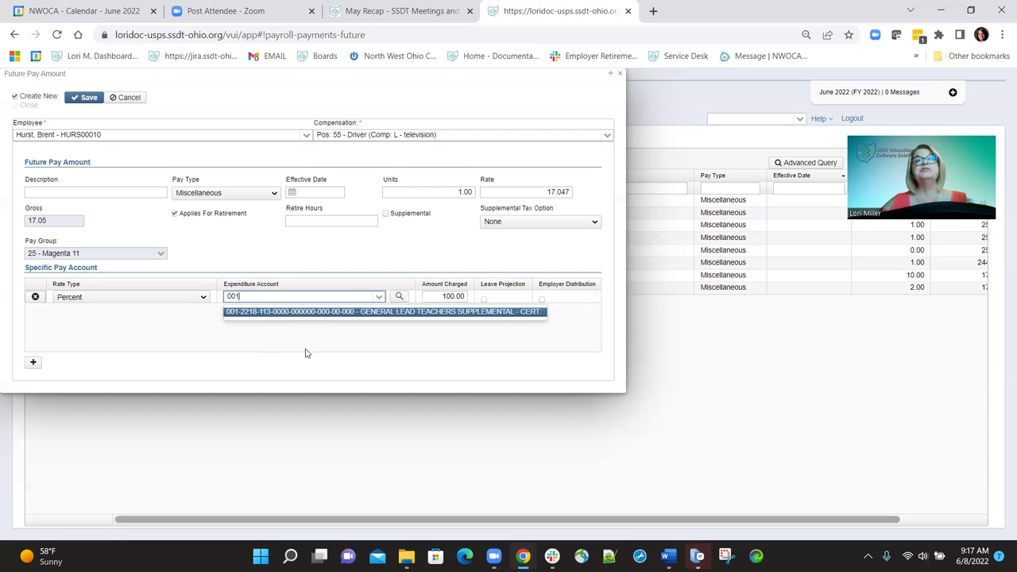
{"action": "left_click", "coordinate": [374, 344]}
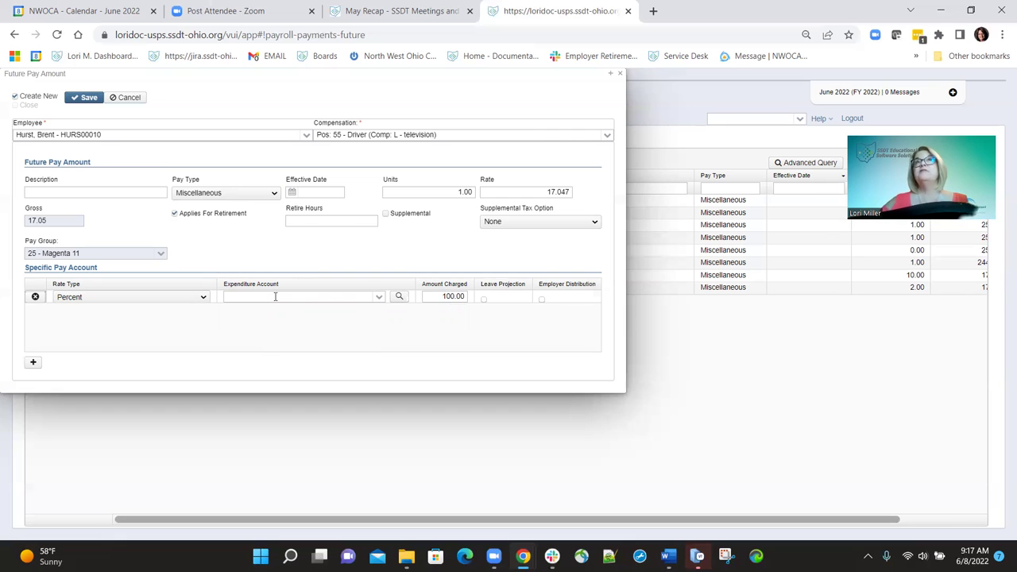
Open the expenditure Account Search and filter Description by 'General Regular', then 'General Elementa'
{"action": "left_click", "coordinate": [400, 297]}
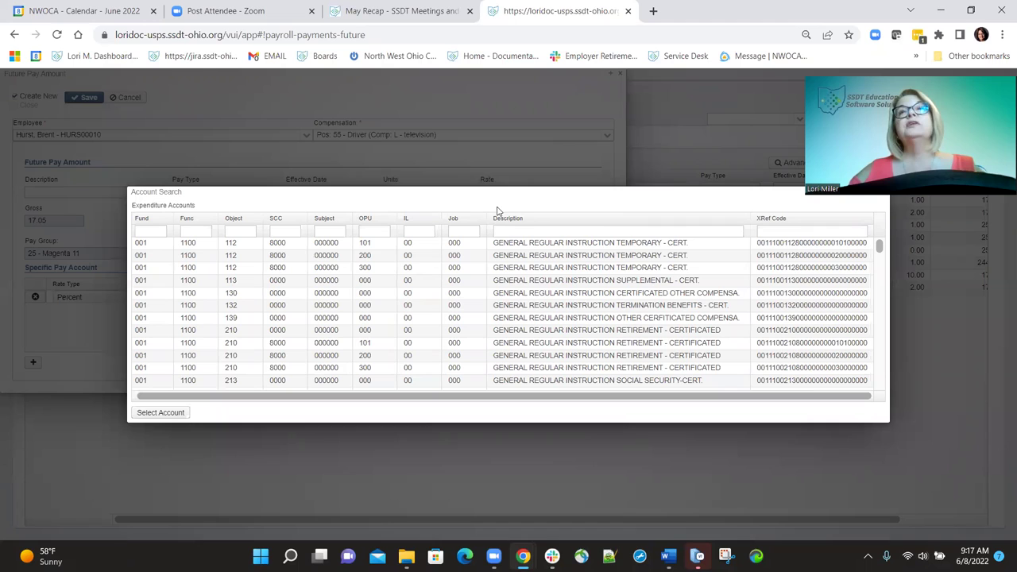
{"action": "left_click", "coordinate": [568, 232]}
{"action": "type", "text": "G"}
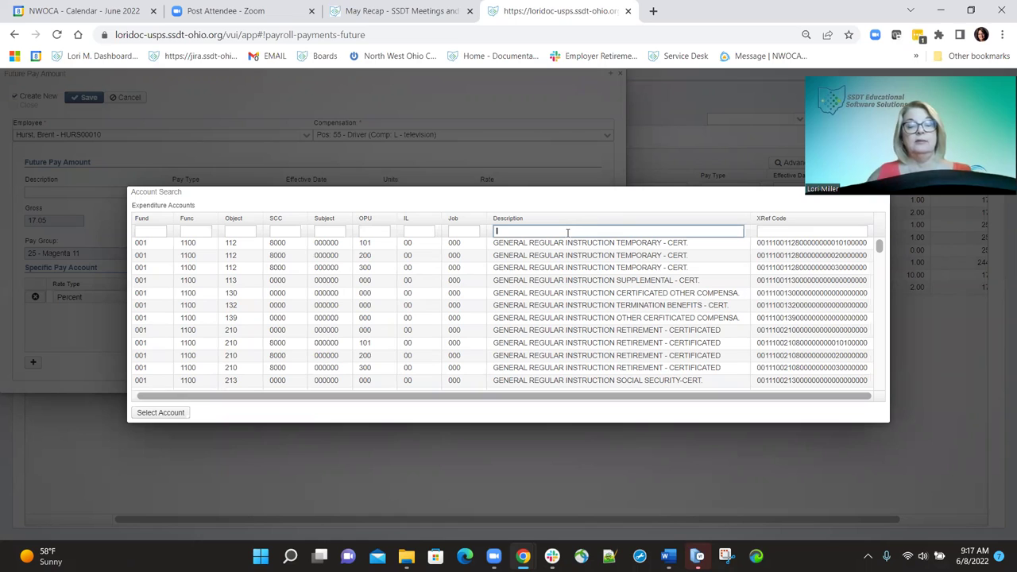
{"action": "type", "text": "eneral"}
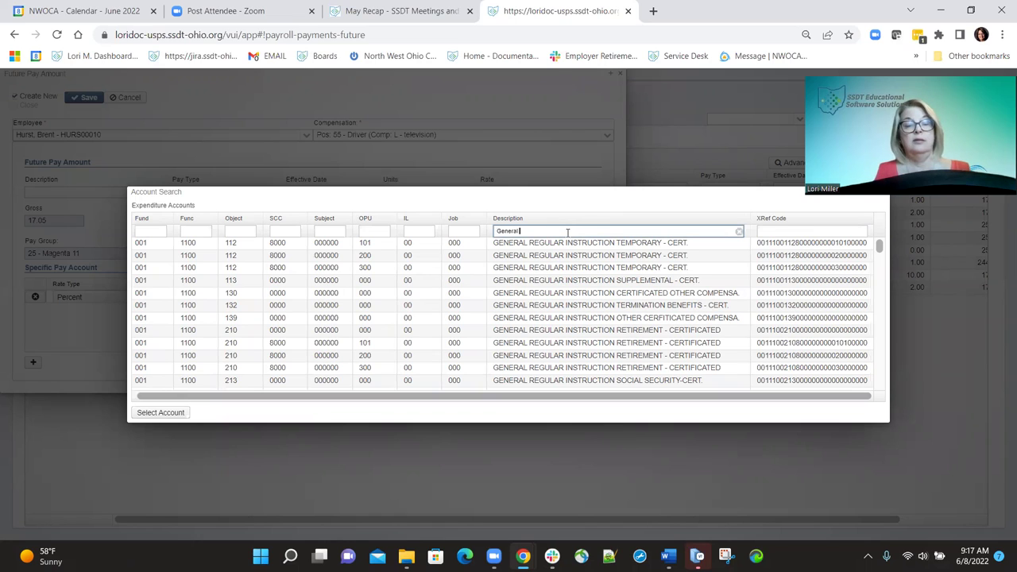
{"action": "type", "text": " Regular"}
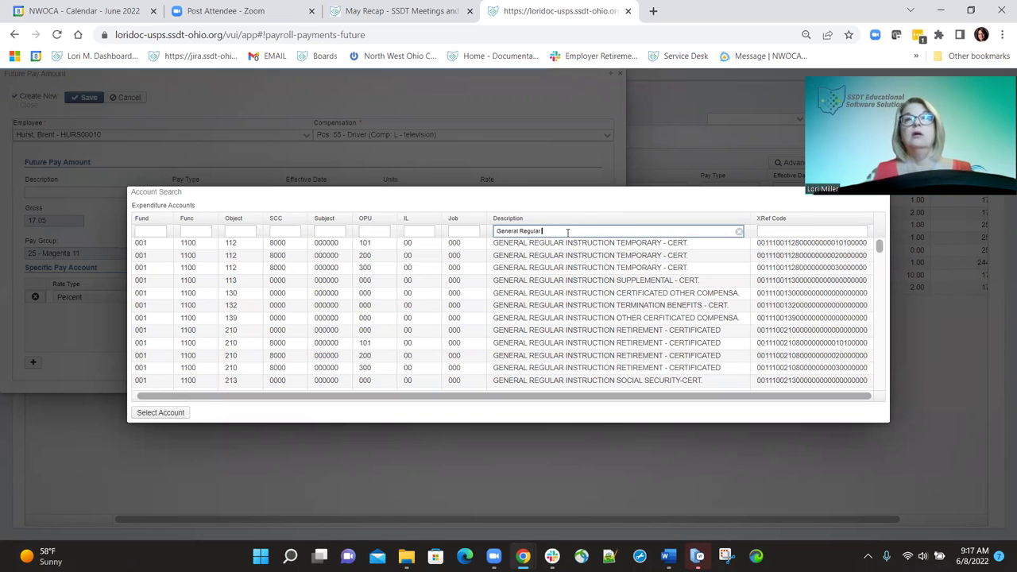
{"action": "scroll", "coordinate": [647, 332], "scroll_direction": "down", "scroll_amount": 3}
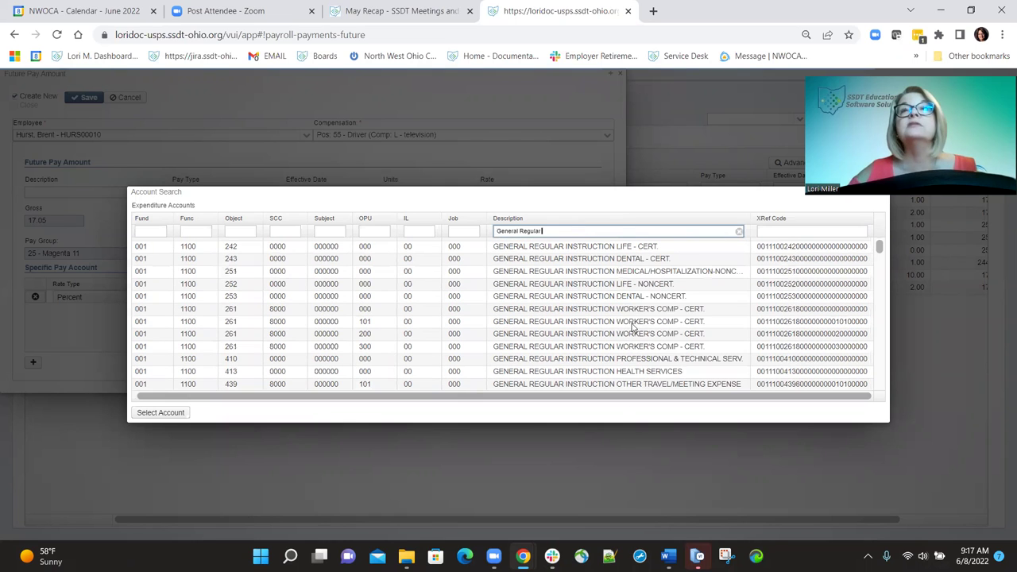
{"action": "scroll", "coordinate": [617, 325], "scroll_direction": "down", "scroll_amount": 3}
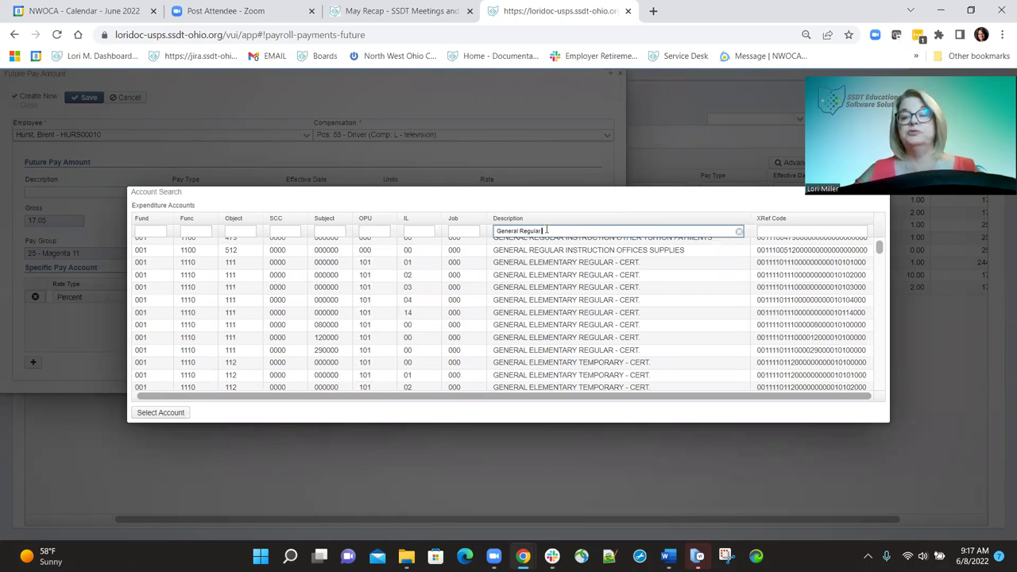
{"action": "key", "text": "BackSpace"}
{"action": "key", "text": "BackSpace"}
{"action": "key", "text": "BackSpace"}
{"action": "key", "text": "BackSpace"}
{"action": "key", "text": "BackSpace"}
{"action": "key", "text": "BackSpace"}
{"action": "key", "text": "BackSpace"}
{"action": "key", "text": "BackSpace"}
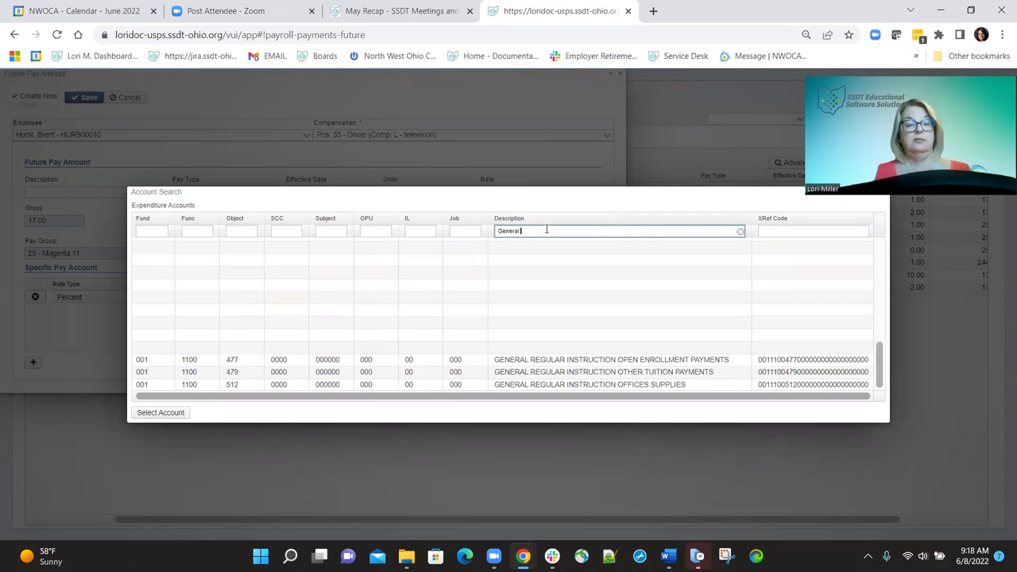
{"action": "type", "text": "Element"}
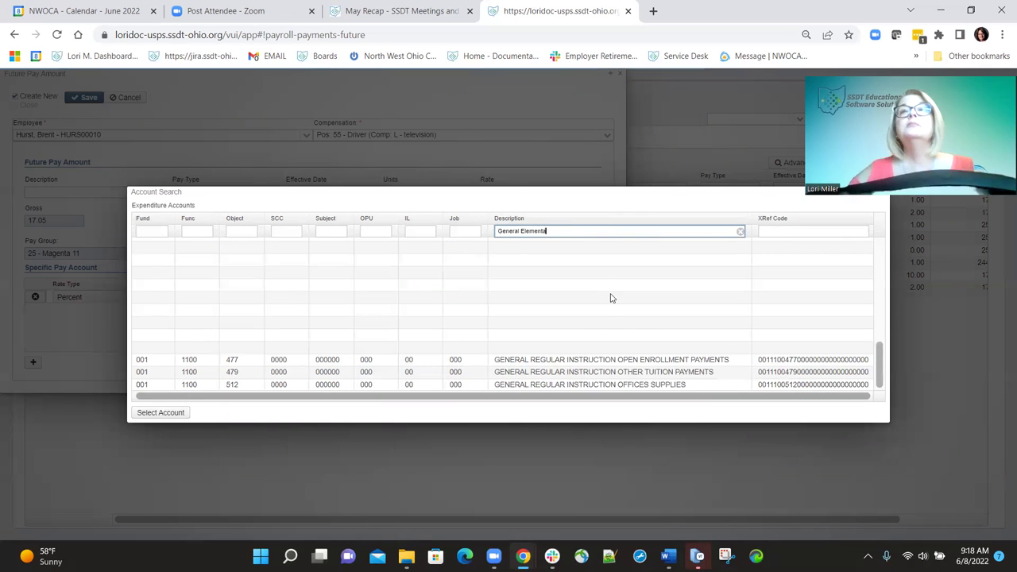
{"action": "type", "text": "a"}
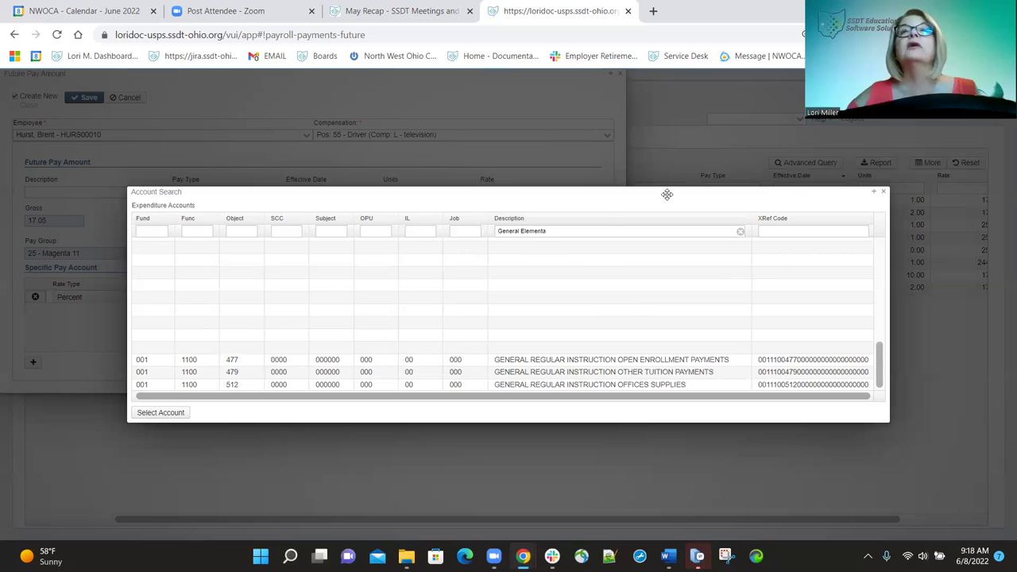
Trim the Description filter back to 'General', then clear it entirely
{"action": "left_click", "coordinate": [555, 230]}
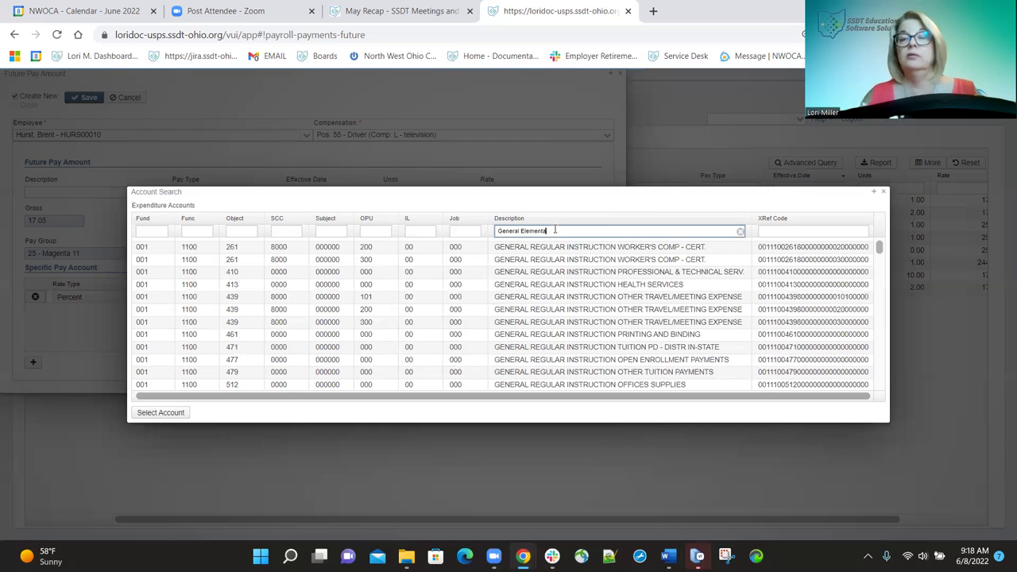
{"action": "key", "text": "BackSpace"}
{"action": "key", "text": "BackSpace"}
{"action": "key", "text": "BackSpace"}
{"action": "key", "text": "BackSpace"}
{"action": "key", "text": "BackSpace"}
{"action": "key", "text": "BackSpace"}
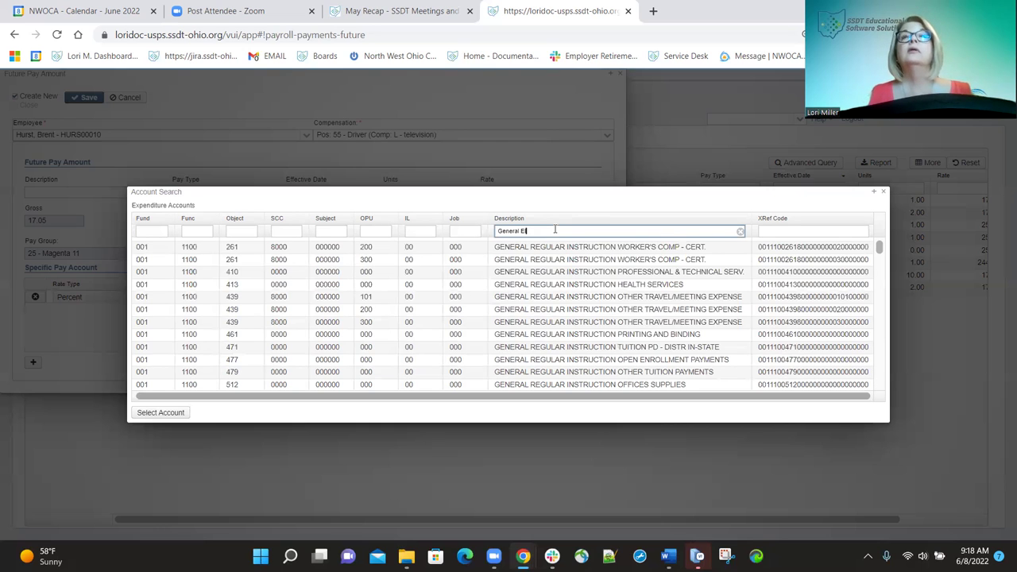
{"action": "key", "text": "BackSpace"}
{"action": "key", "text": "BackSpace"}
{"action": "key", "text": "BackSpace"}
{"action": "type", "text": "a"}
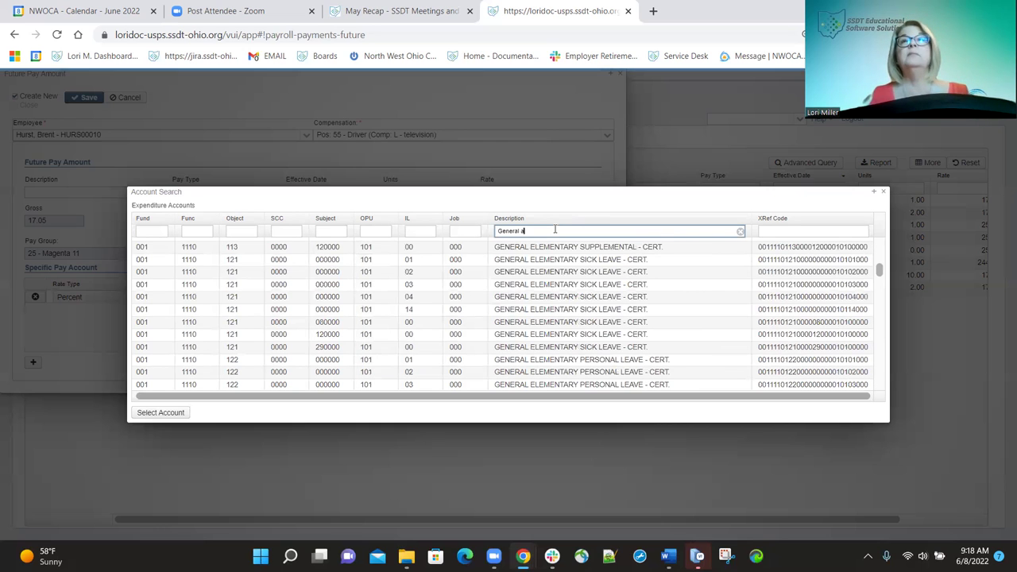
{"action": "key", "text": "BackSpace"}
{"action": "key", "text": "BackSpace"}
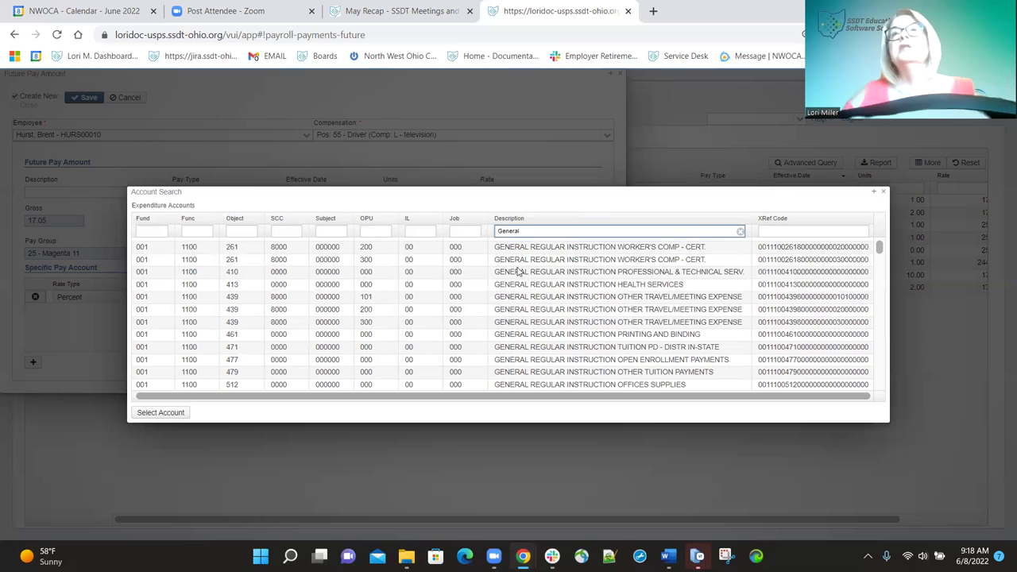
{"action": "key", "text": "ctrl+a"}
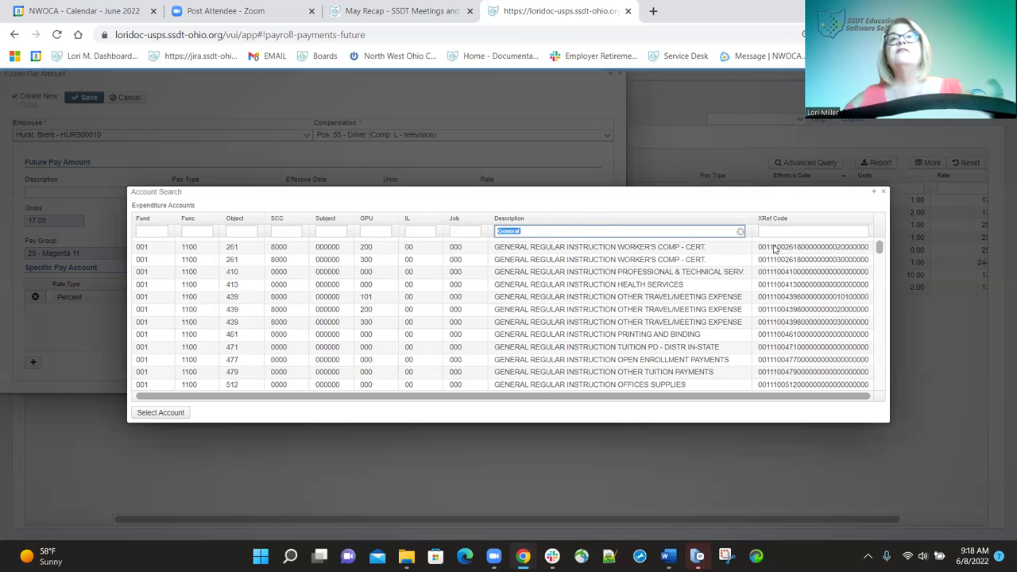
{"action": "key", "text": "BackSpace"}
{"action": "left_click", "coordinate": [773, 233]}
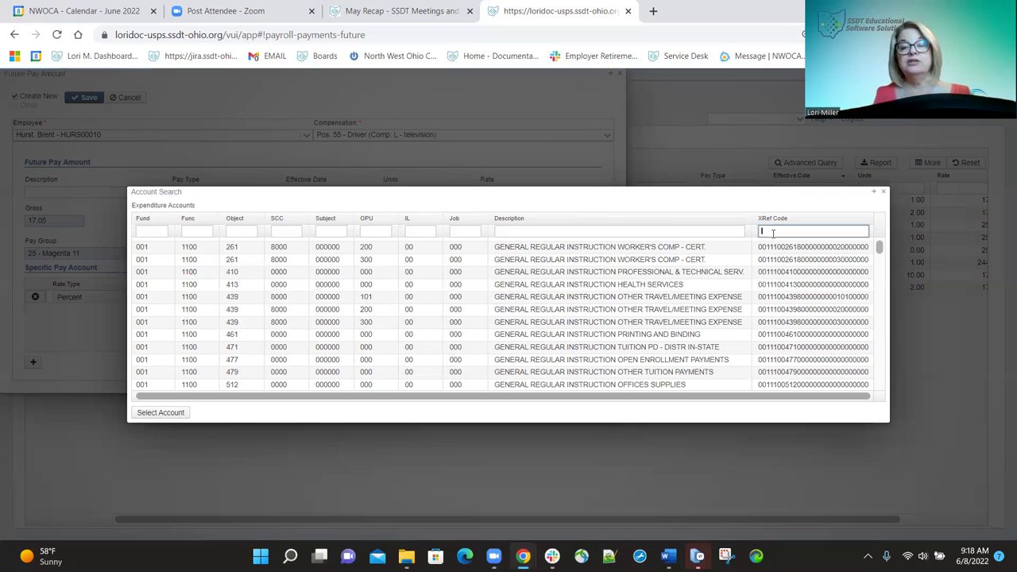
{"action": "type", "text": "001"}
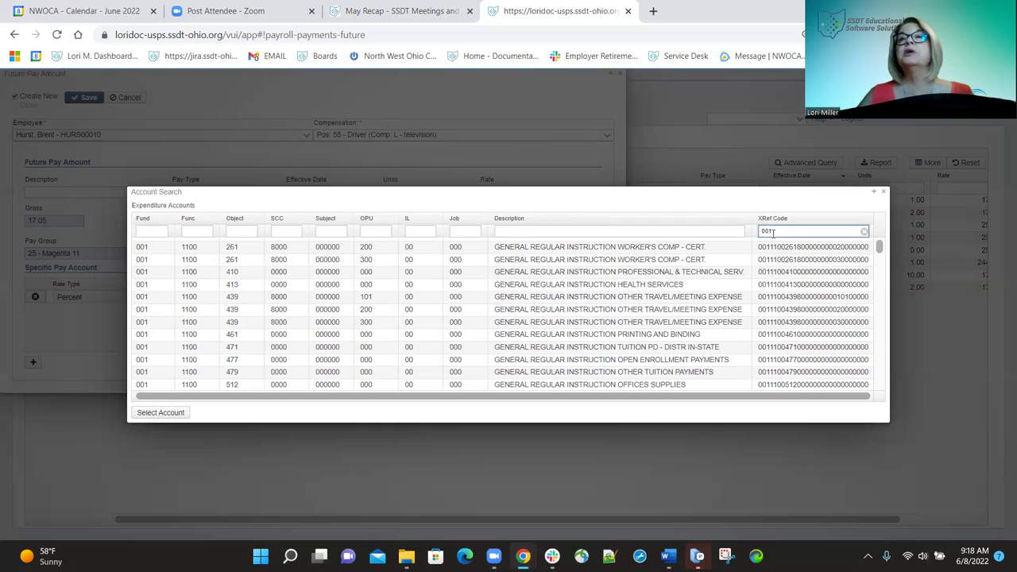
{"action": "type", "text": "1110"}
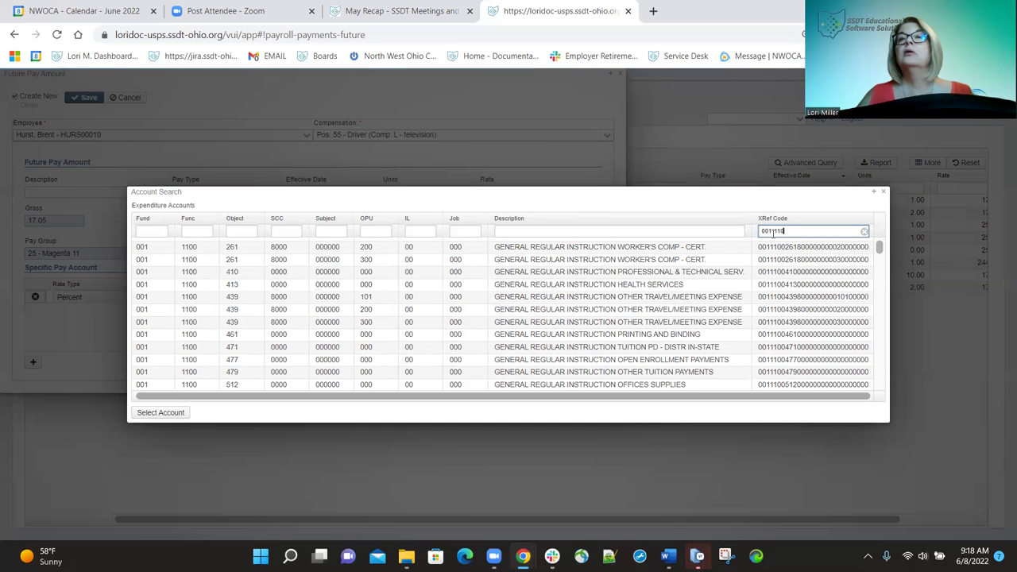
{"action": "type", "text": "512"}
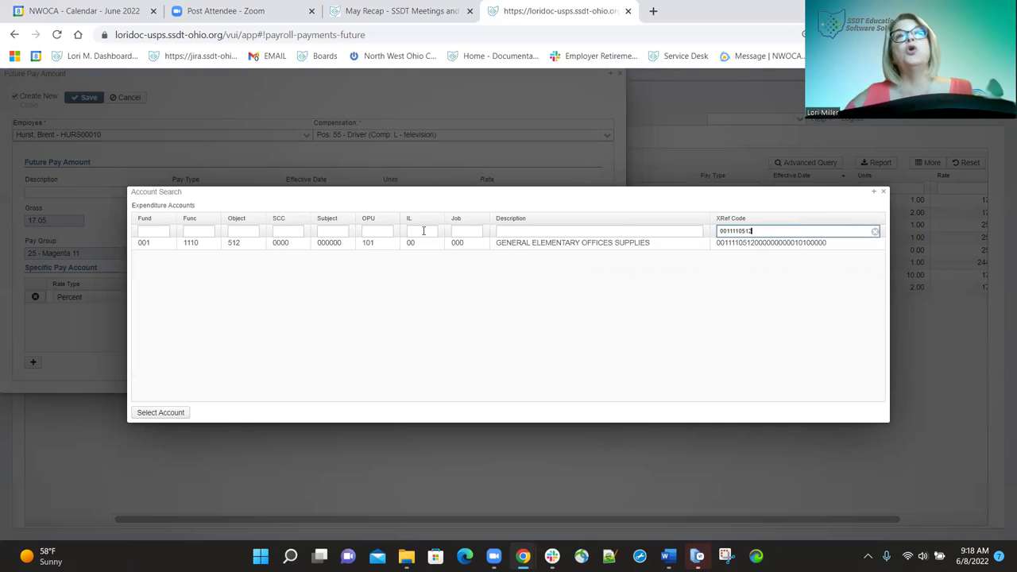
{"action": "left_click", "coordinate": [527, 247]}
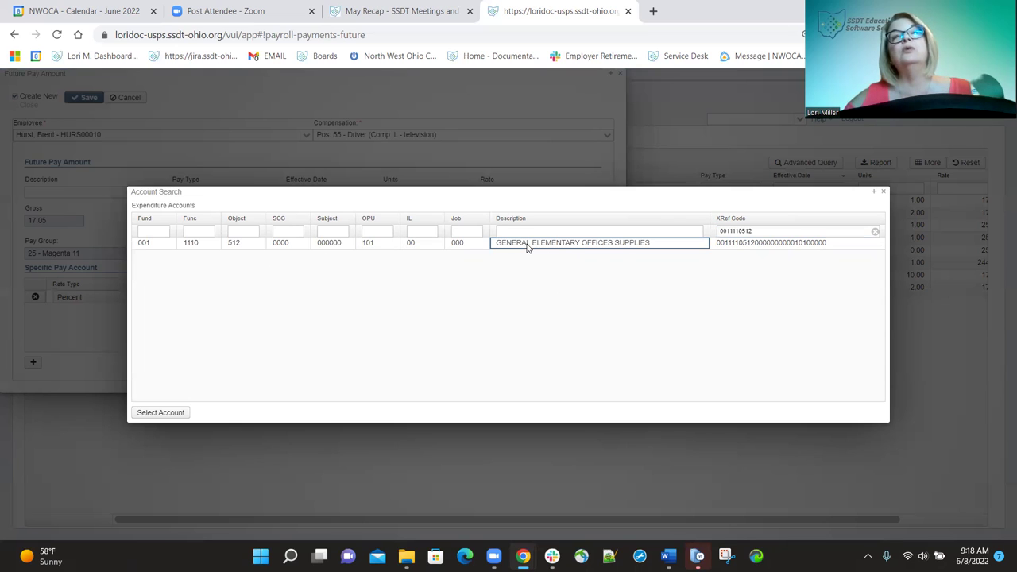
{"action": "left_click", "coordinate": [417, 247]}
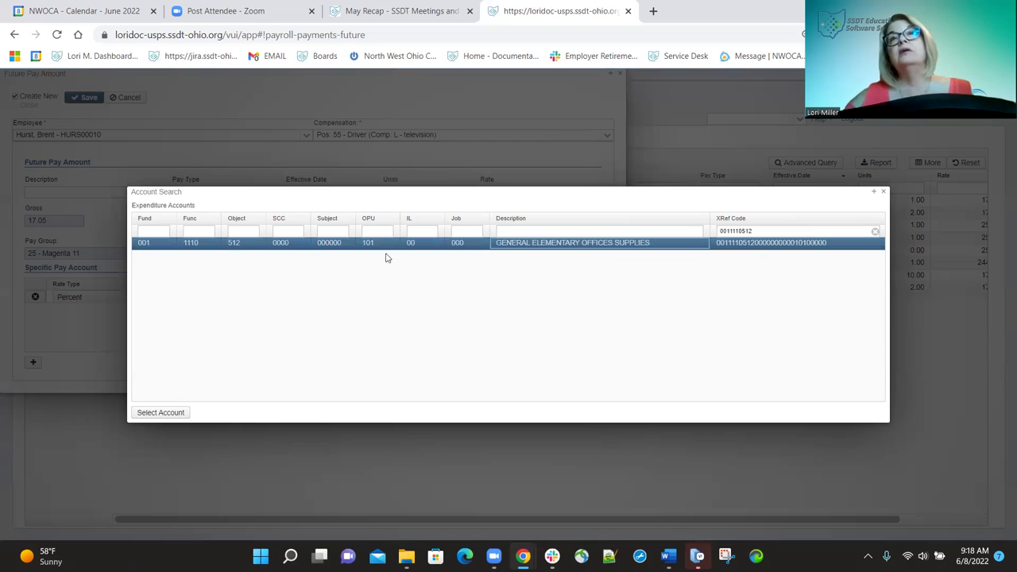
{"action": "left_click", "coordinate": [161, 413]}
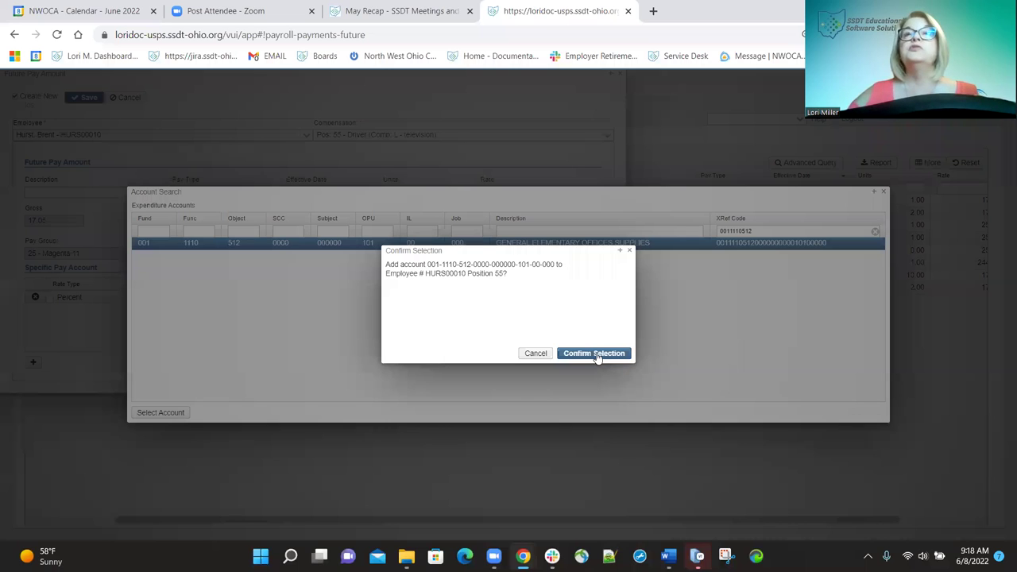
{"action": "left_click", "coordinate": [596, 354]}
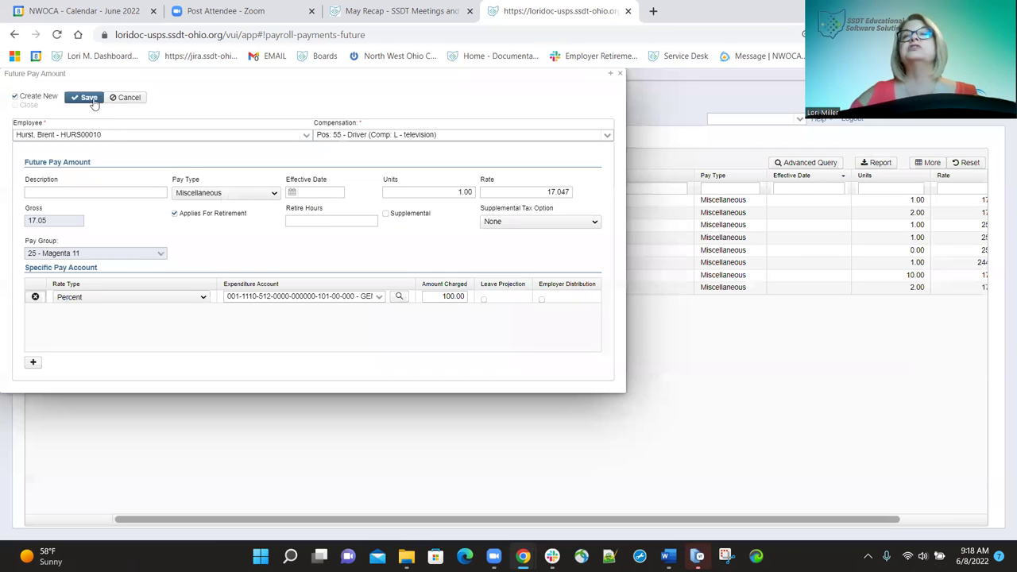
{"action": "left_click", "coordinate": [90, 98]}
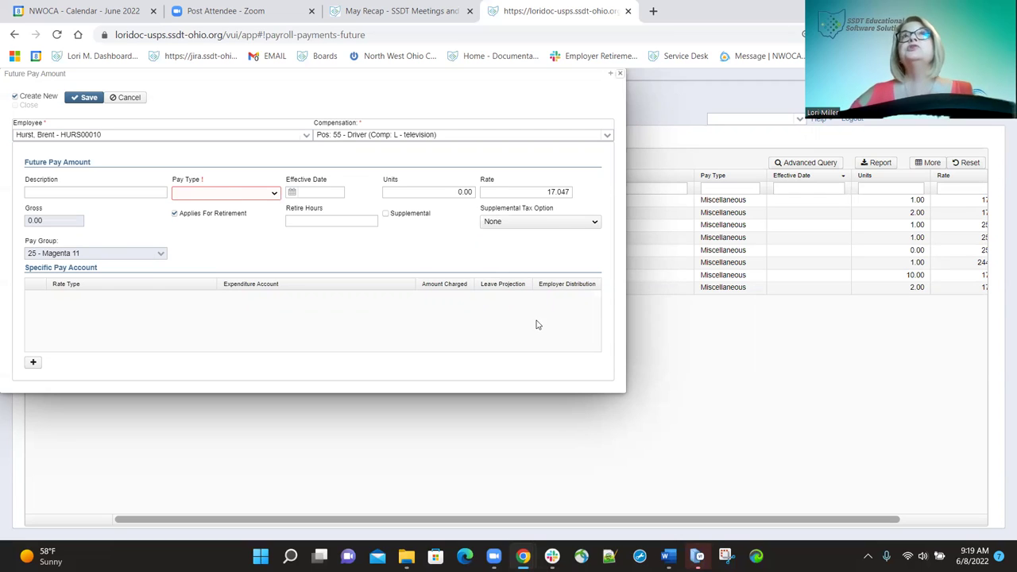
Close the Future Pay Amount form with Escape, returning to the Future Pay Amounts list
{"action": "key", "text": "Escape"}
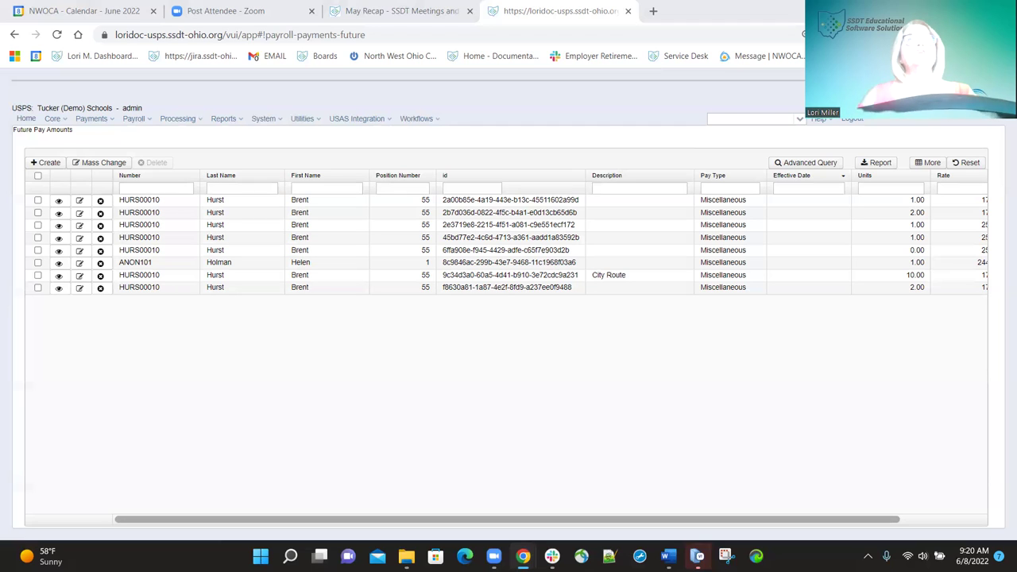
Switch to the 'May Recap - SSDT Meetings' Confluence tab
{"action": "left_click", "coordinate": [385, 16]}
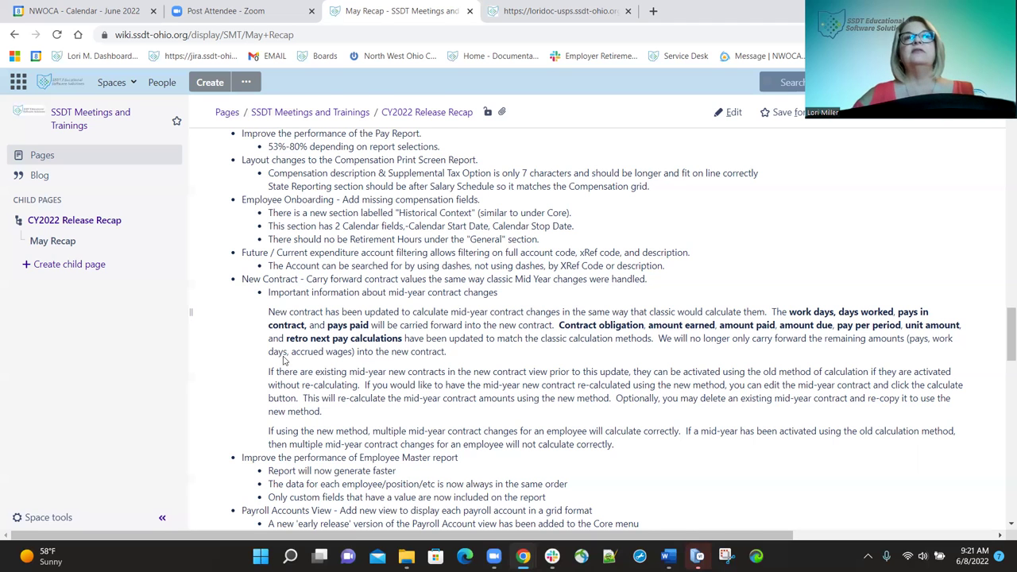
Scroll the May Recap page down to the Payroll Accounts View and W2 City Overrides notes
{"action": "scroll", "coordinate": [274, 357], "scroll_direction": "down", "scroll_amount": 1}
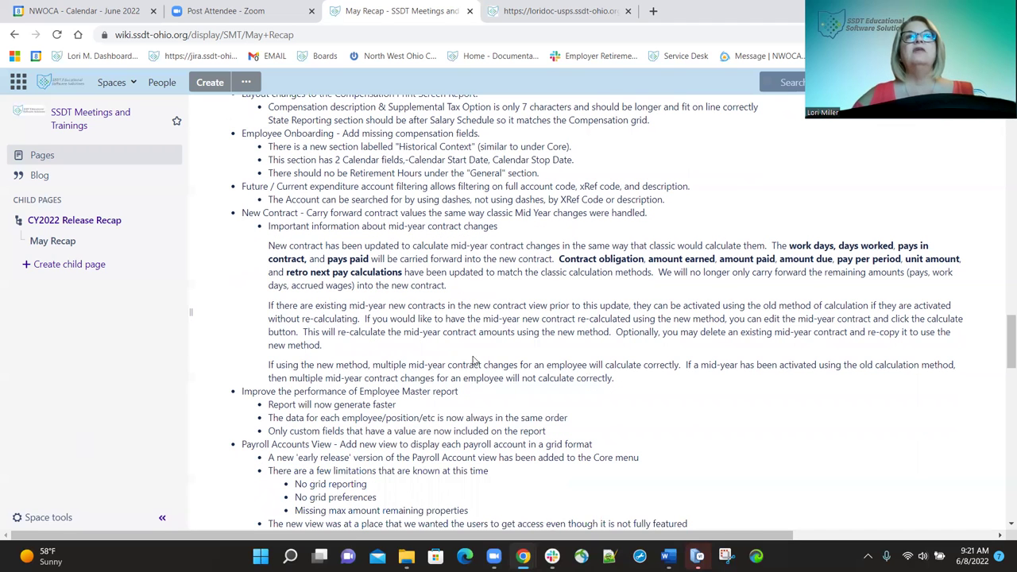
{"action": "scroll", "coordinate": [457, 360], "scroll_direction": "down", "scroll_amount": 2}
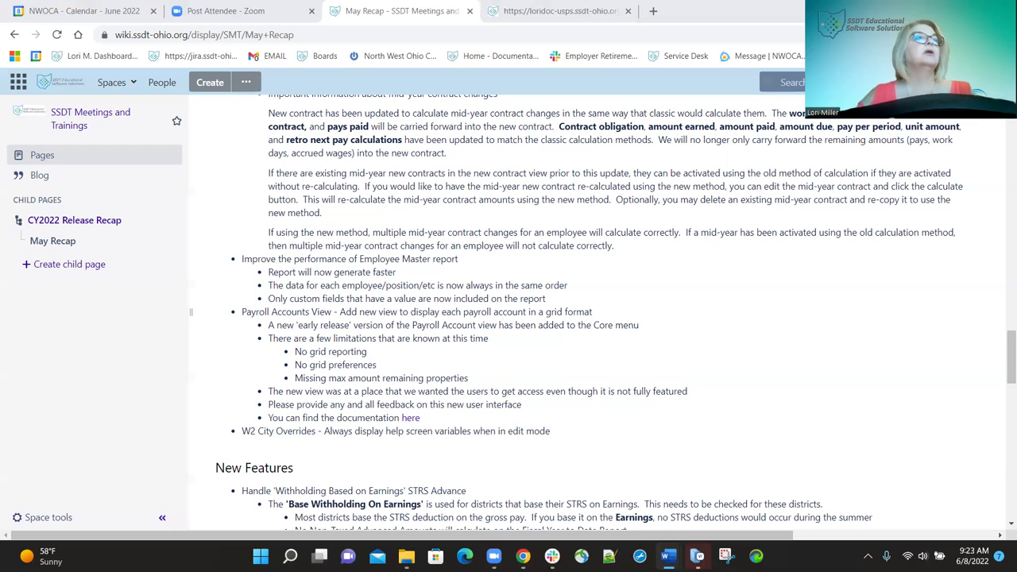
Switch back to USPS-R and choose Core > Payroll Accounts - New
{"action": "left_click", "coordinate": [545, 12]}
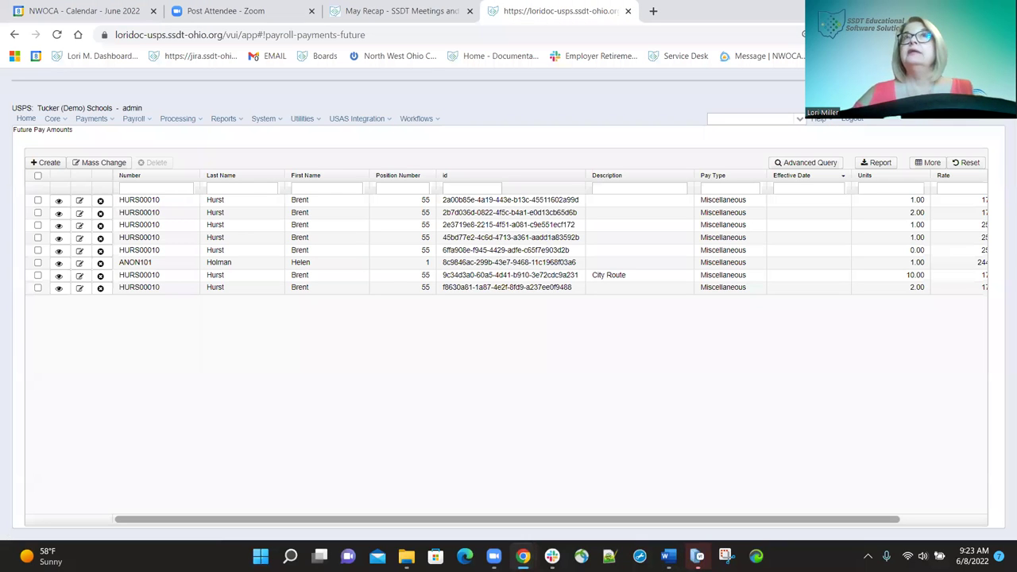
{"action": "left_click", "coordinate": [66, 121]}
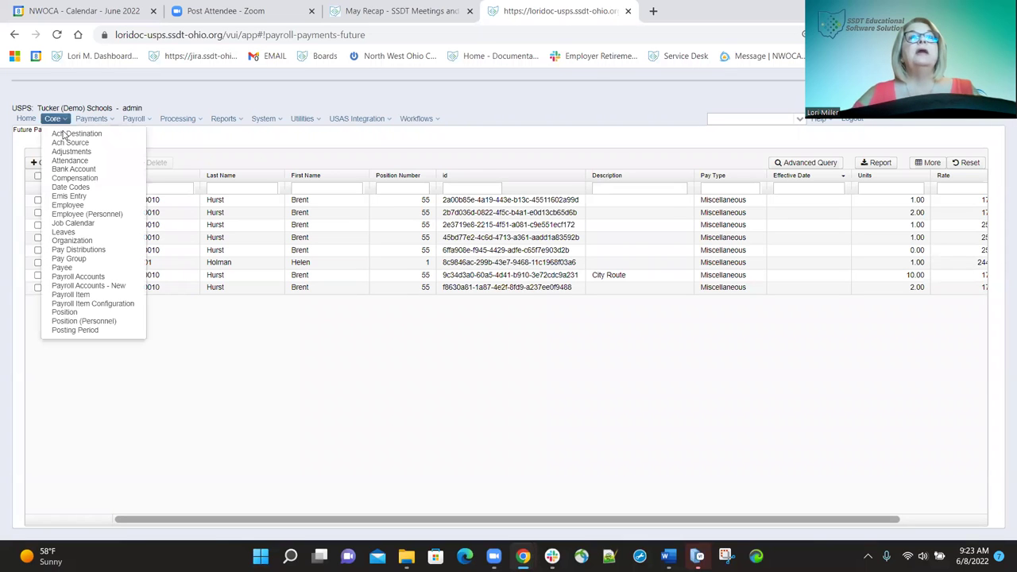
{"action": "left_click", "coordinate": [85, 287]}
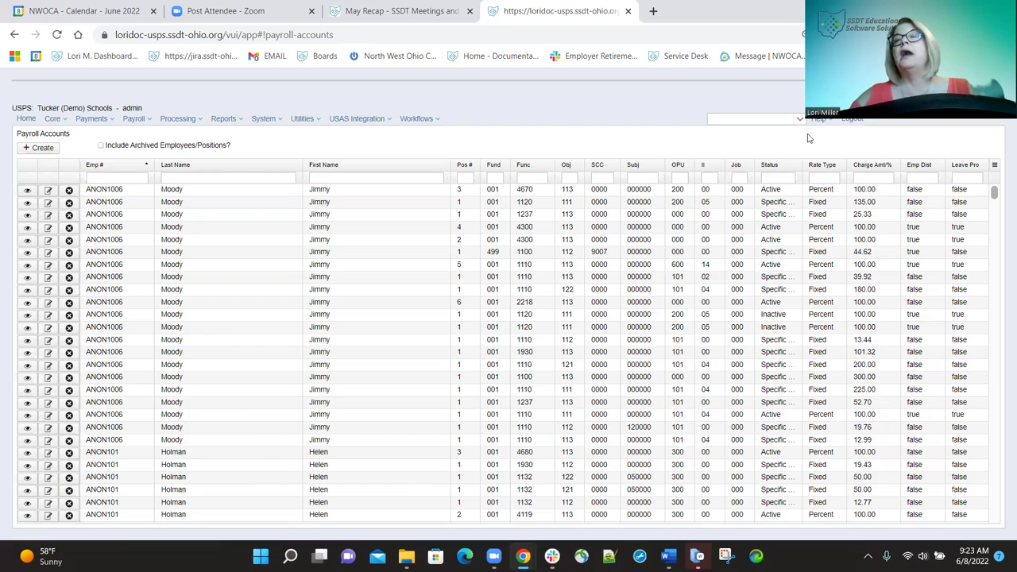
Hide the II and Job columns, show Start Date, Max and Remaining Max, and filter Func to 4670
{"action": "left_click", "coordinate": [995, 167]}
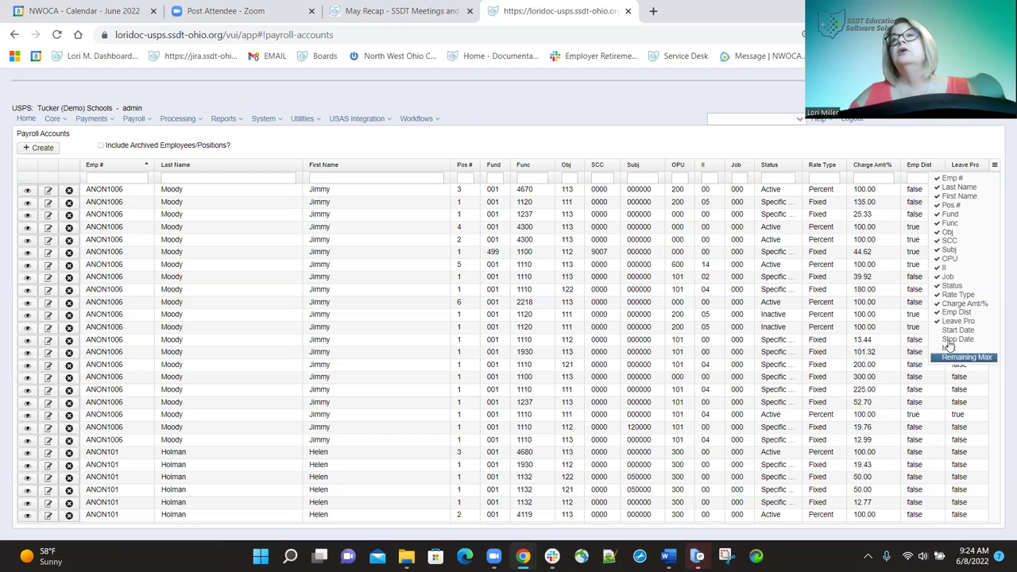
{"action": "left_click", "coordinate": [946, 269]}
{"action": "left_click", "coordinate": [949, 277]}
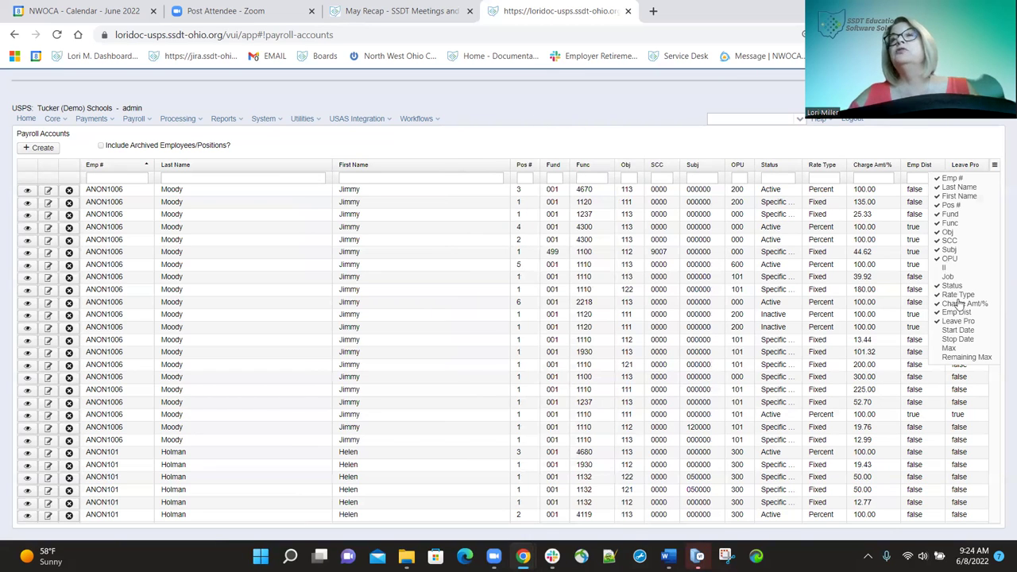
{"action": "left_click", "coordinate": [949, 348]}
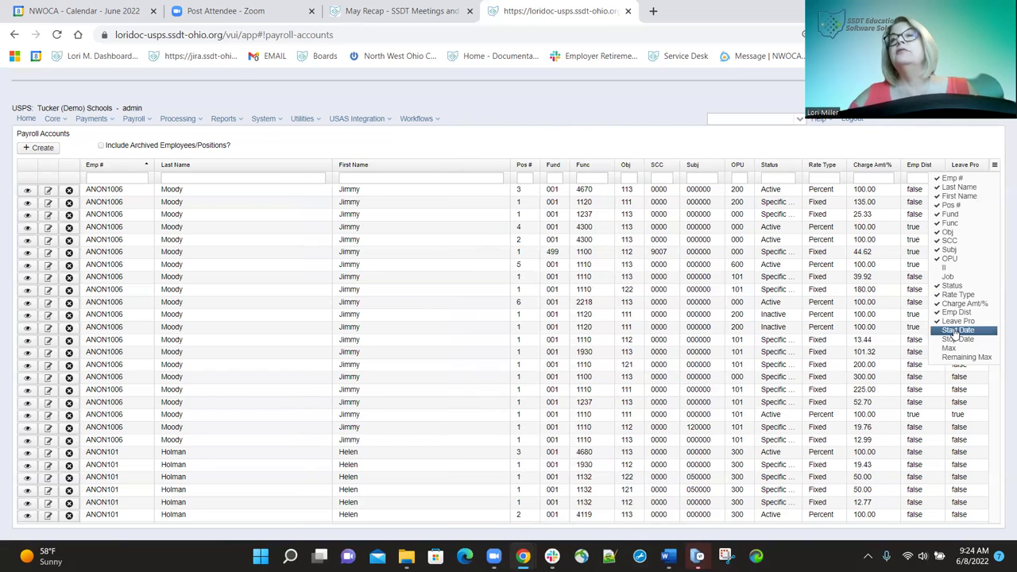
{"action": "left_click", "coordinate": [954, 331]}
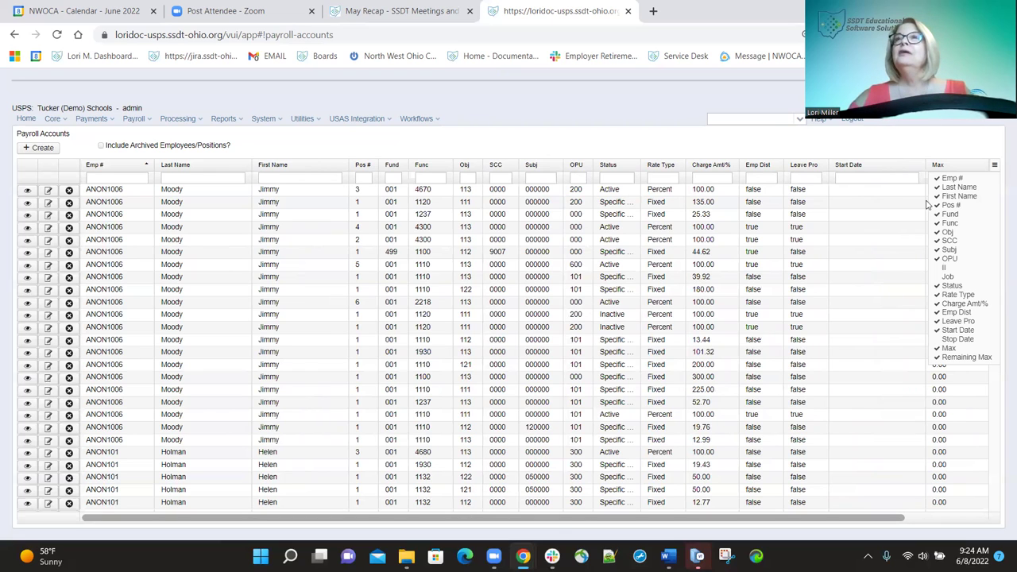
{"action": "left_click", "coordinate": [951, 144]}
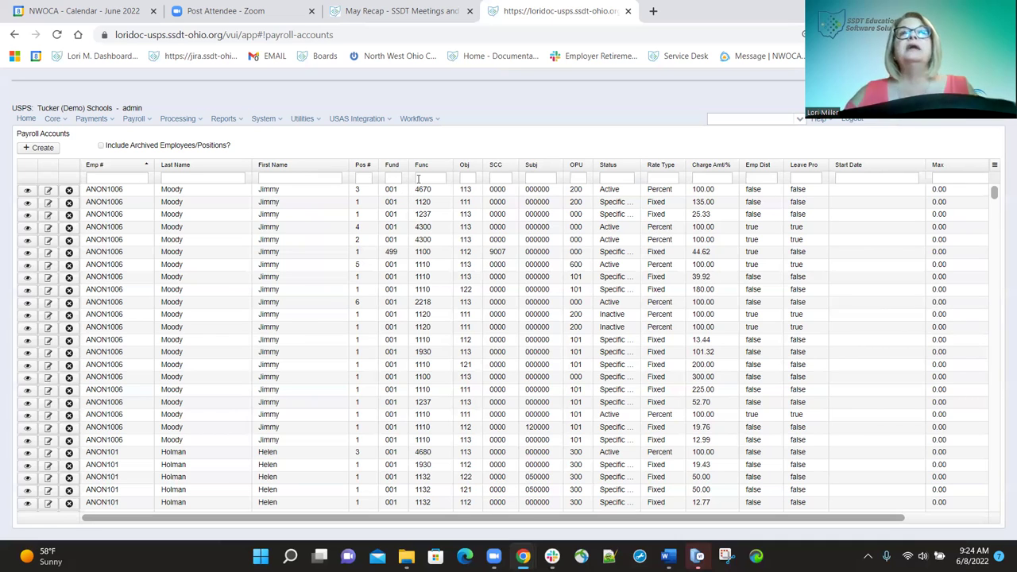
{"action": "left_click", "coordinate": [424, 176]}
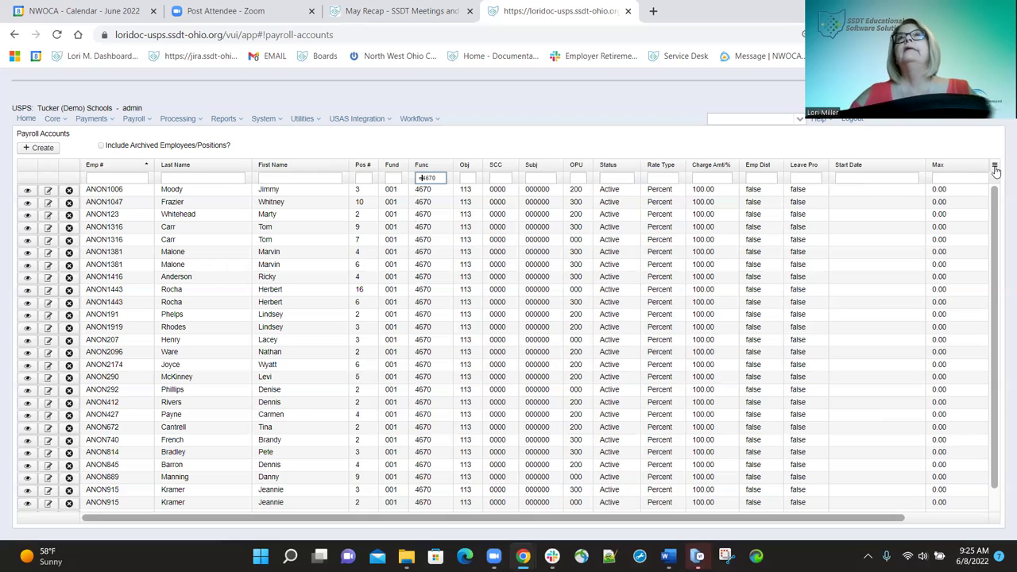
Uncheck Remaining Max in the grid's column list, keeping Start Date and Max visible
{"action": "left_click", "coordinate": [995, 167]}
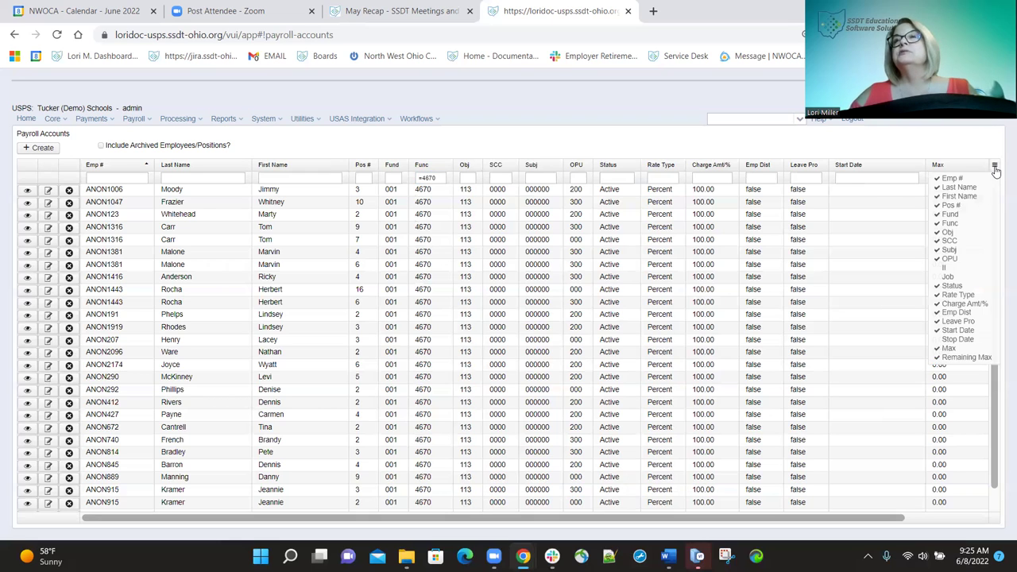
{"action": "left_click", "coordinate": [942, 357]}
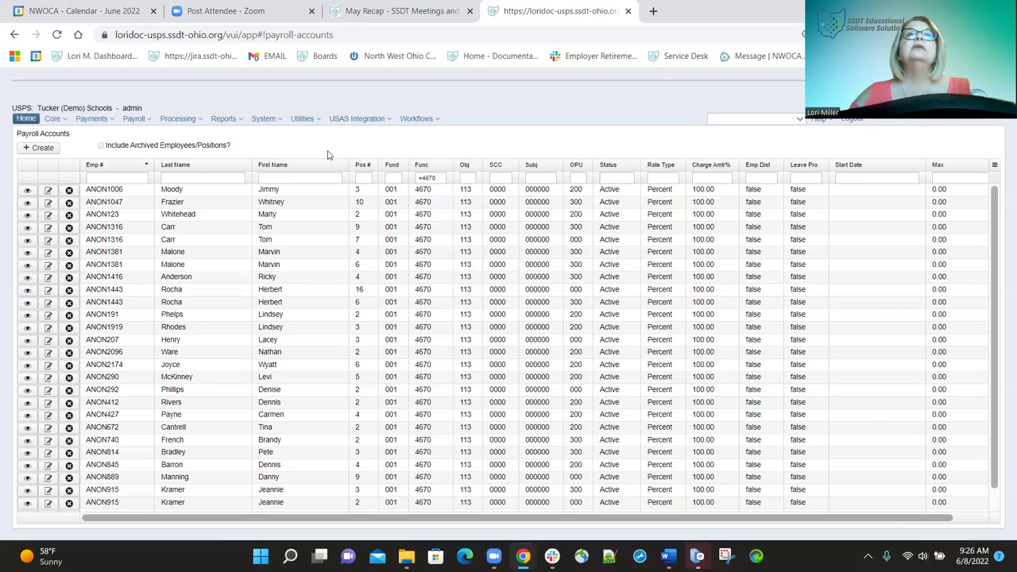
{"action": "left_click", "coordinate": [311, 119]}
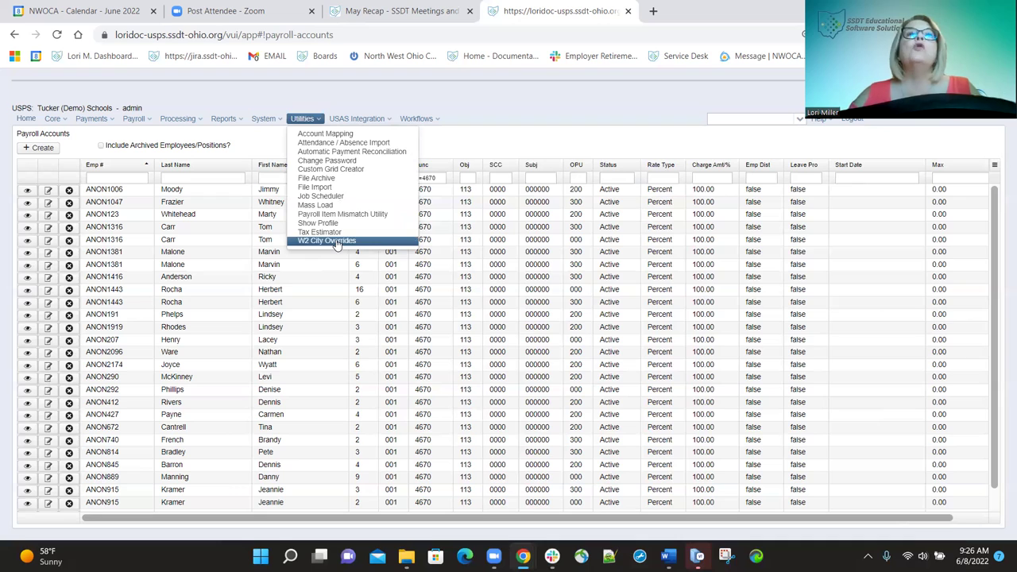
Go to Utilities > W2 City Overrides and create a new override
{"action": "left_click", "coordinate": [337, 242]}
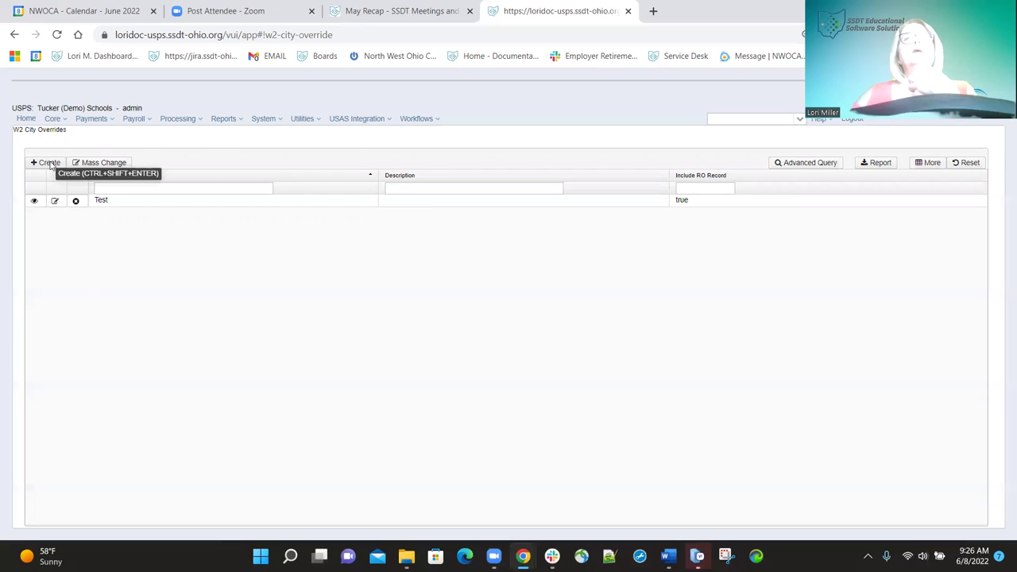
{"action": "left_click", "coordinate": [49, 163]}
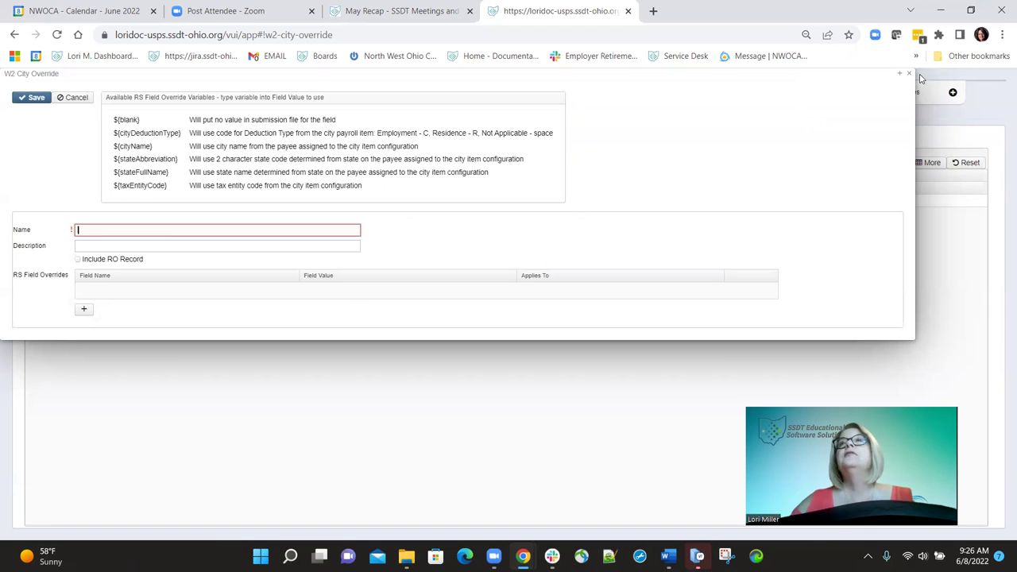
Discard the new override, open the Test override for editing, close it, then view it read-only
{"action": "left_click", "coordinate": [905, 75]}
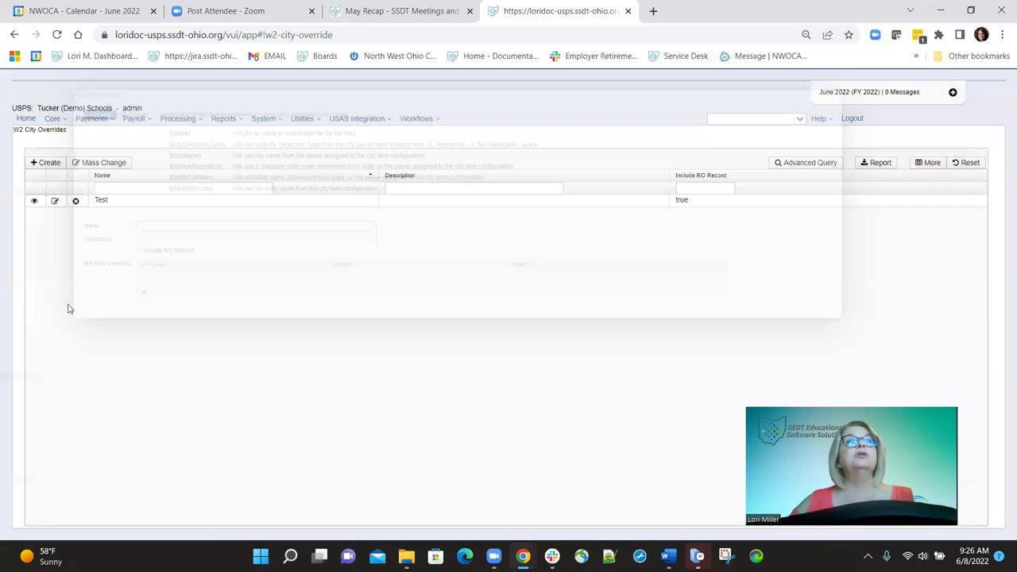
{"action": "left_click", "coordinate": [54, 203]}
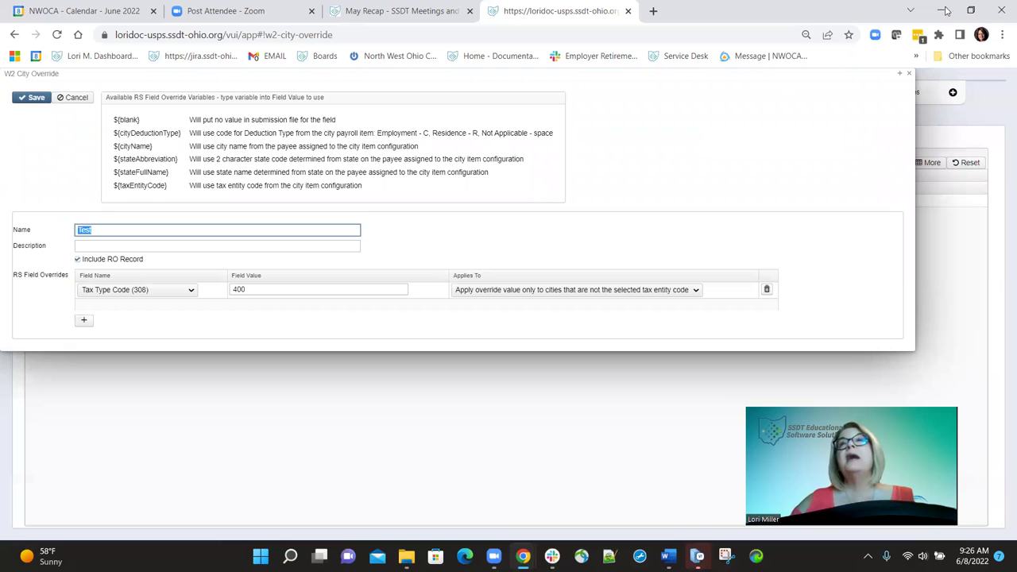
{"action": "left_click", "coordinate": [909, 73]}
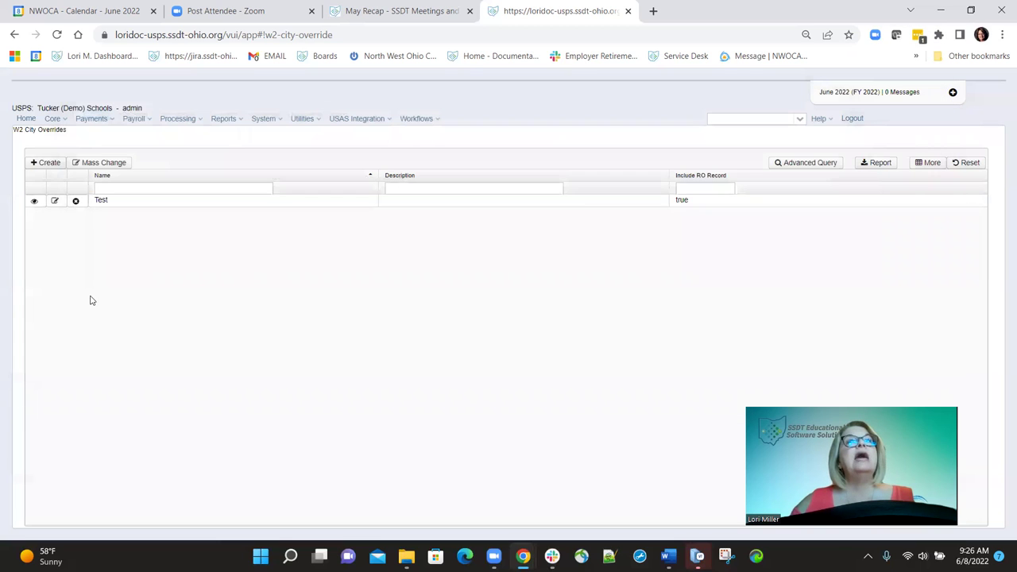
{"action": "left_click", "coordinate": [34, 202]}
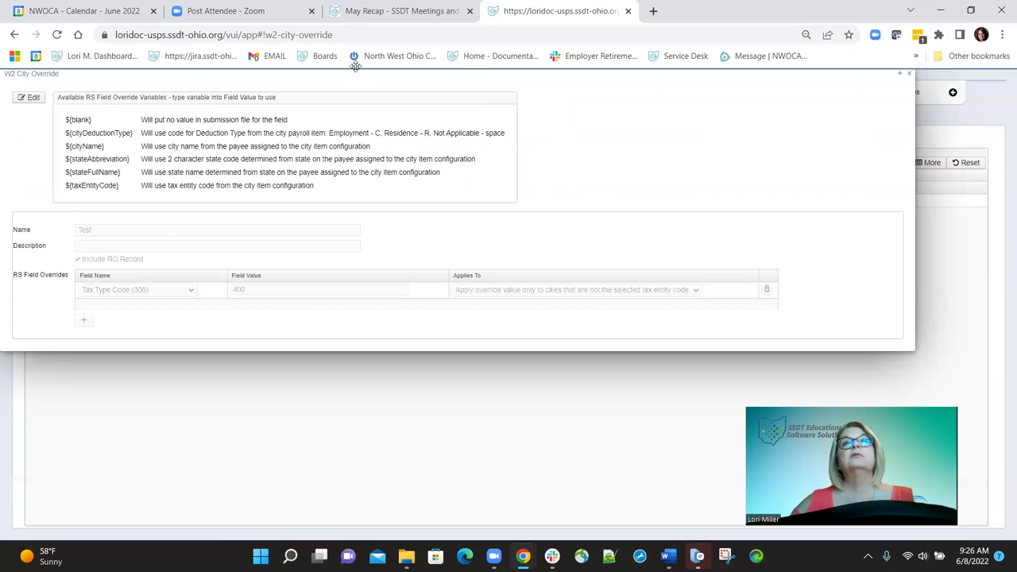
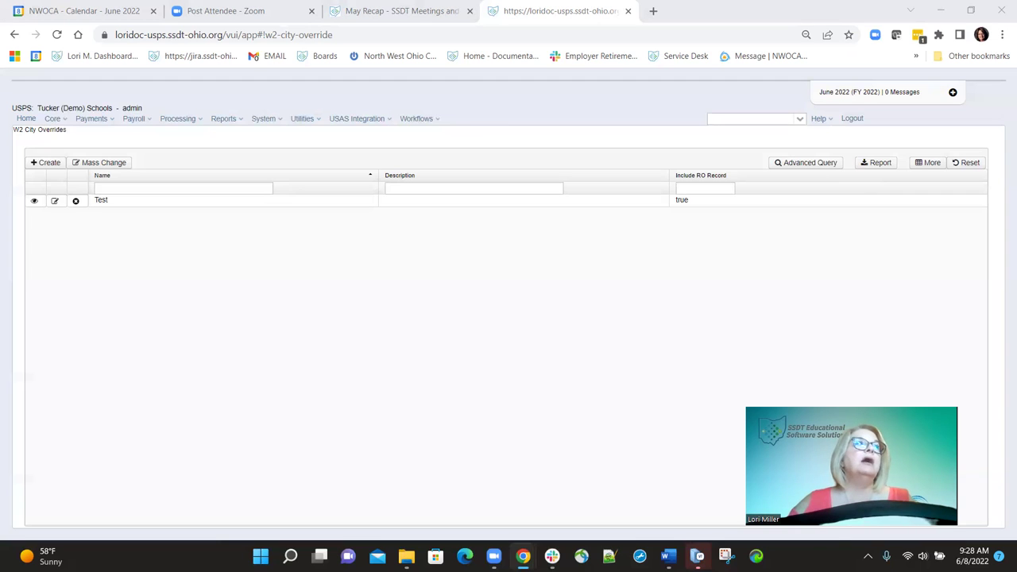
Open the posted 04/30/2022 Test payroll from Payroll Processing and bring up its Process Payments dialog
{"action": "left_click", "coordinate": [146, 121]}
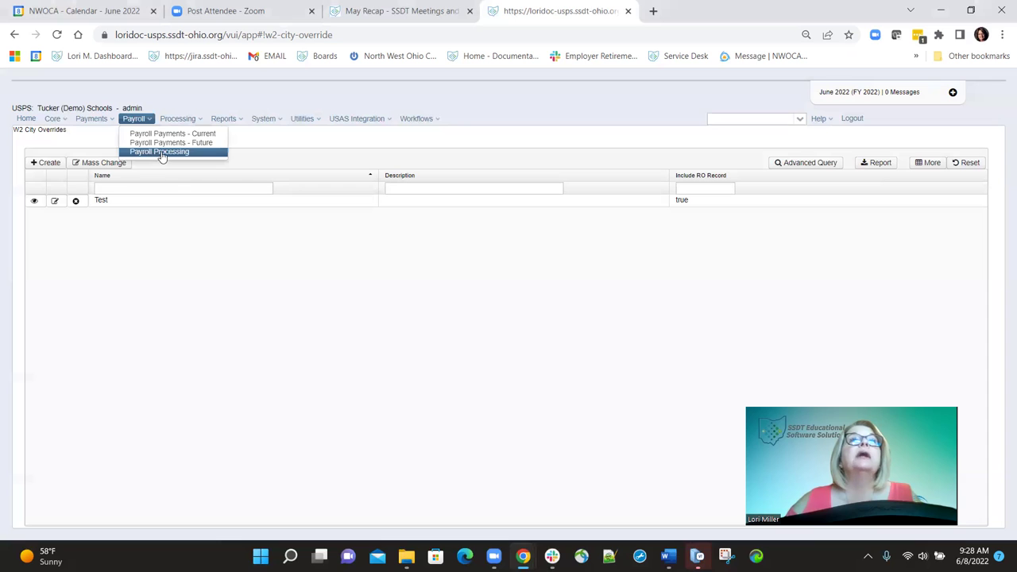
{"action": "left_click", "coordinate": [161, 152]}
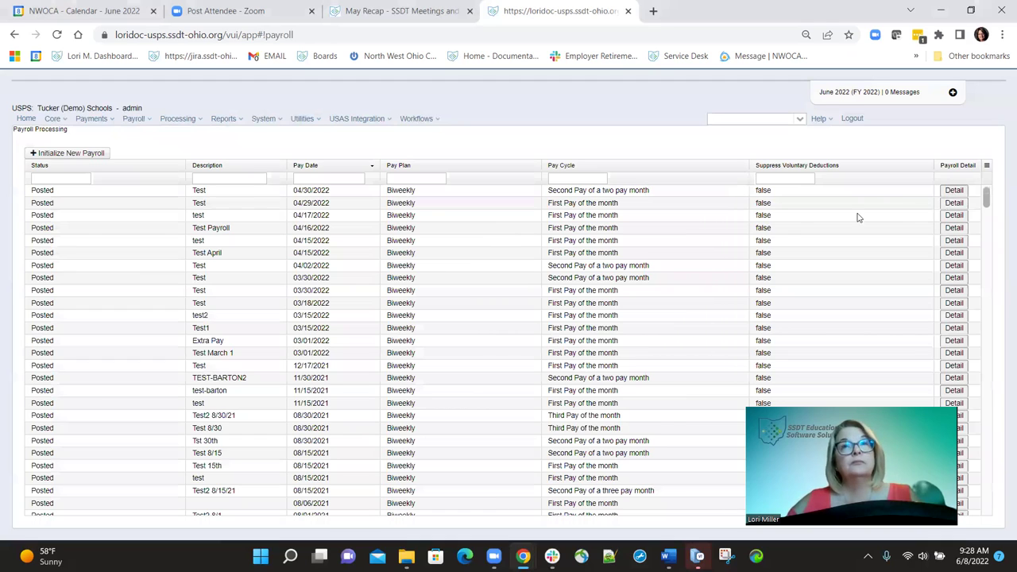
{"action": "double_click", "coordinate": [302, 316]}
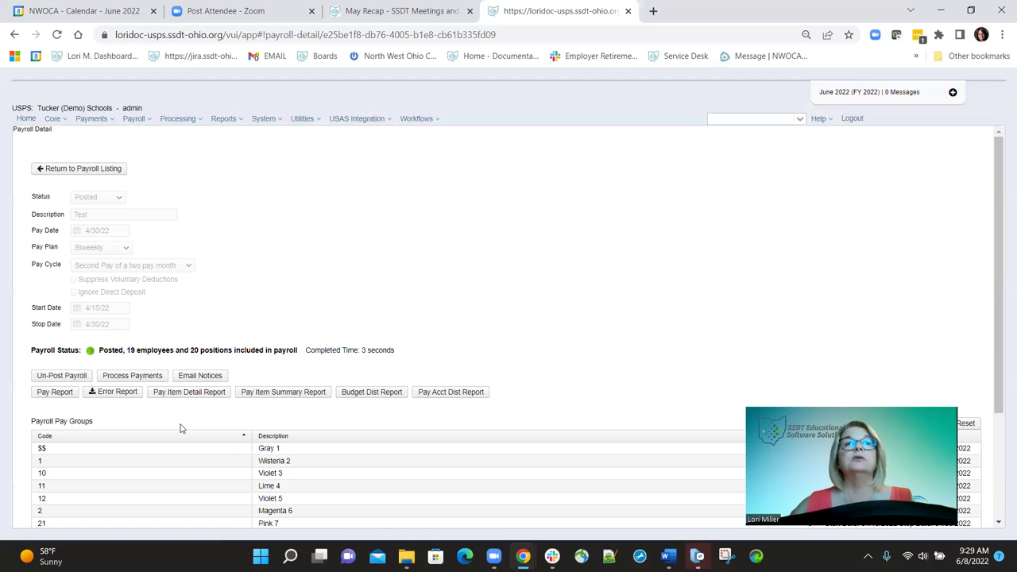
{"action": "left_click", "coordinate": [129, 378]}
Process all Direct Deposits as XML and save DirectDeposits (16).xml to Downloads
{"action": "left_click", "coordinate": [409, 136]}
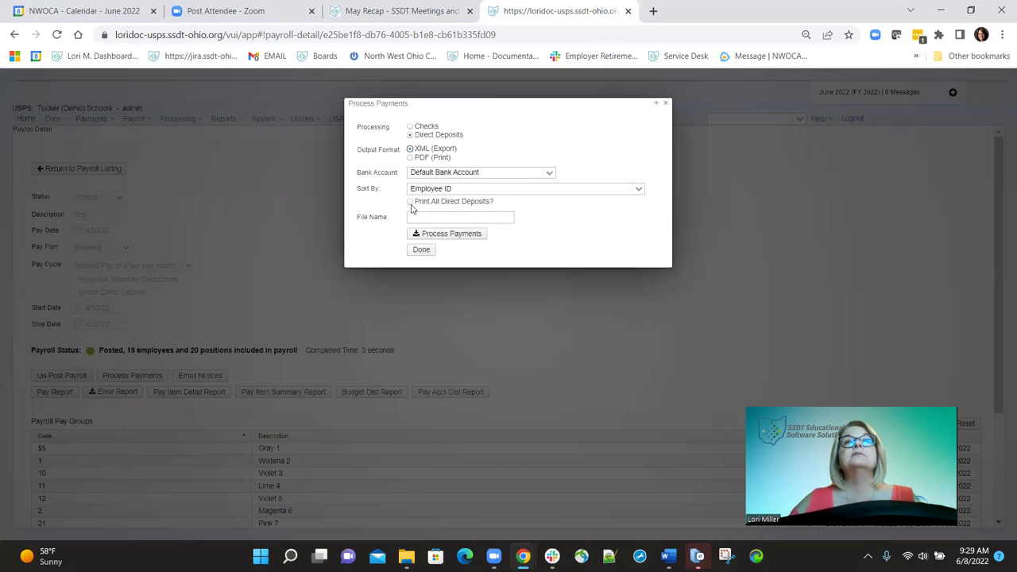
{"action": "left_click", "coordinate": [410, 202]}
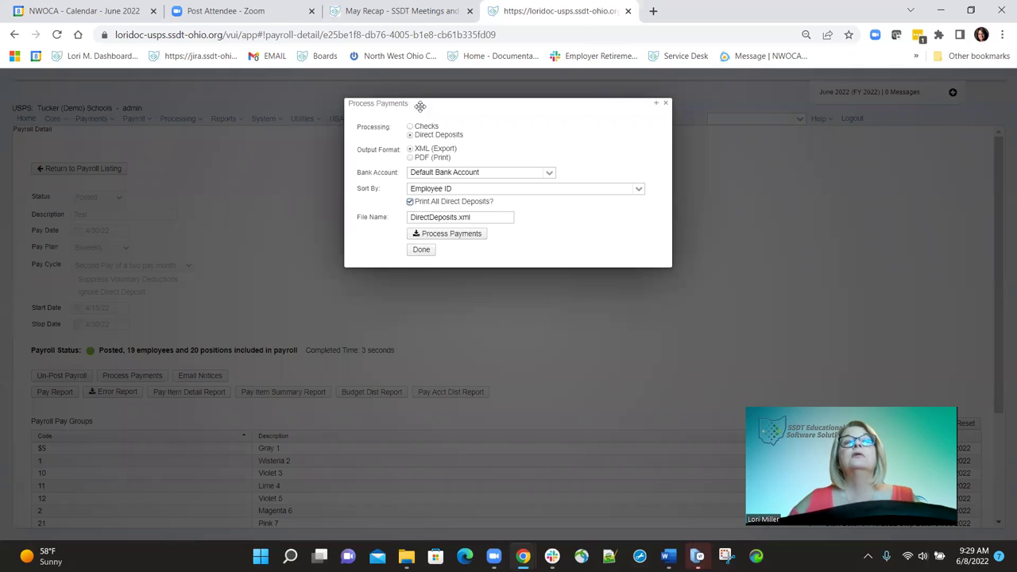
{"action": "left_click", "coordinate": [451, 234]}
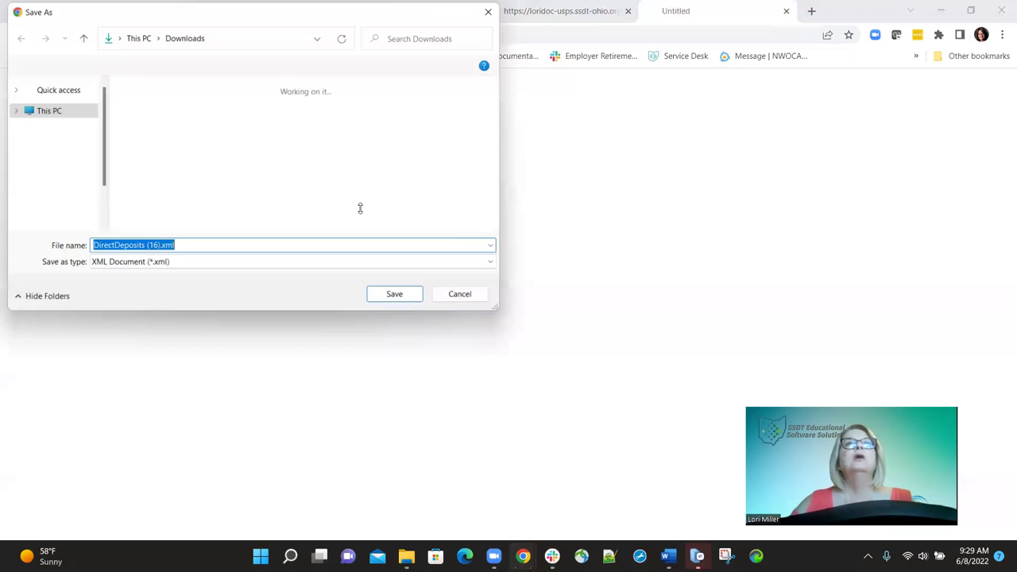
{"action": "left_click", "coordinate": [398, 297]}
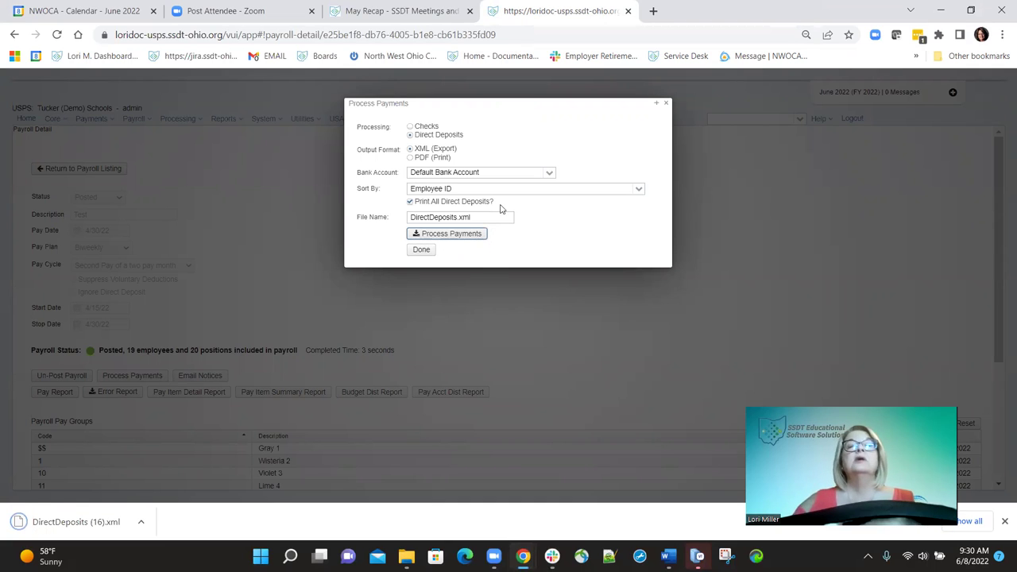
Open DirectDeposits (16).xml, search 'distribution' to confirm checkDistribution is Testing, then close it
{"action": "left_click", "coordinate": [50, 526]}
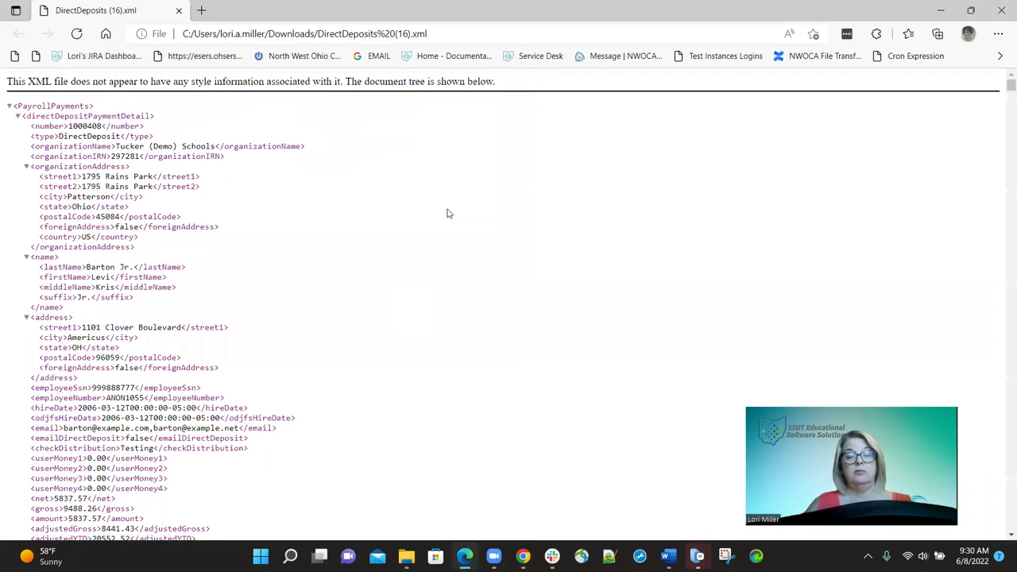
{"action": "key", "text": "ctrl+f"}
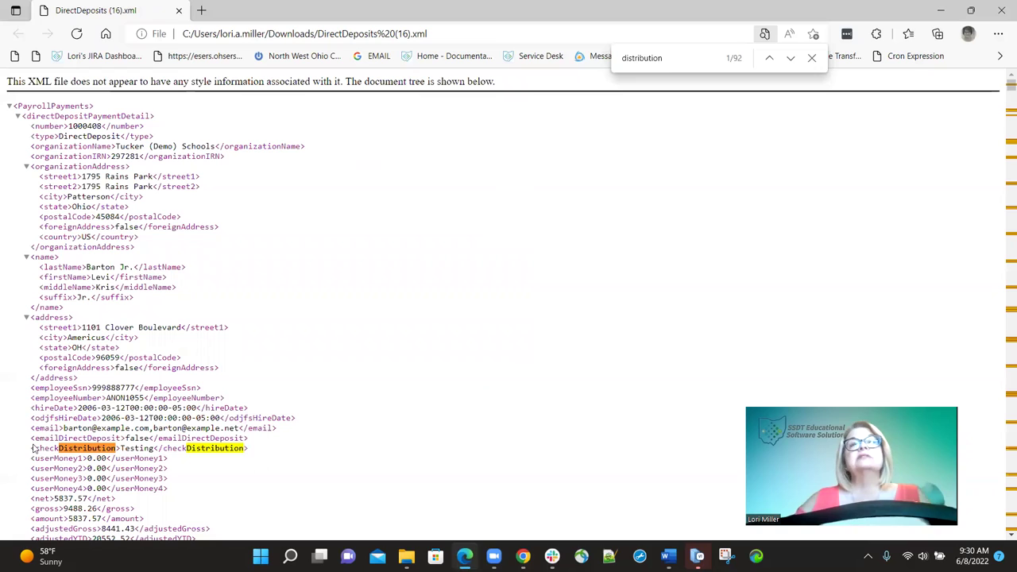
{"action": "left_click_drag", "start_coordinate": [31, 444], "coordinate": [457, 445]}
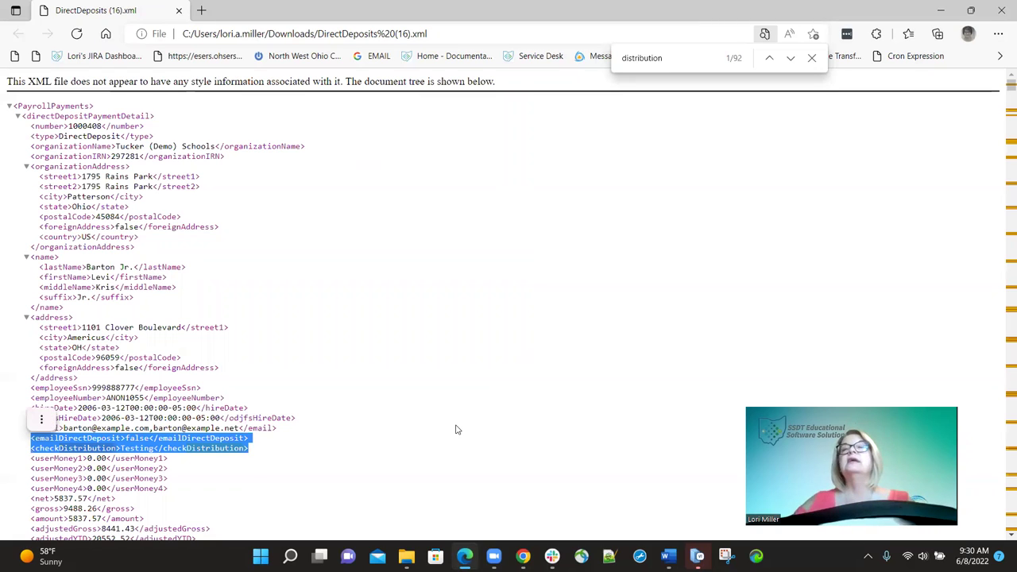
{"action": "left_click", "coordinate": [456, 430]}
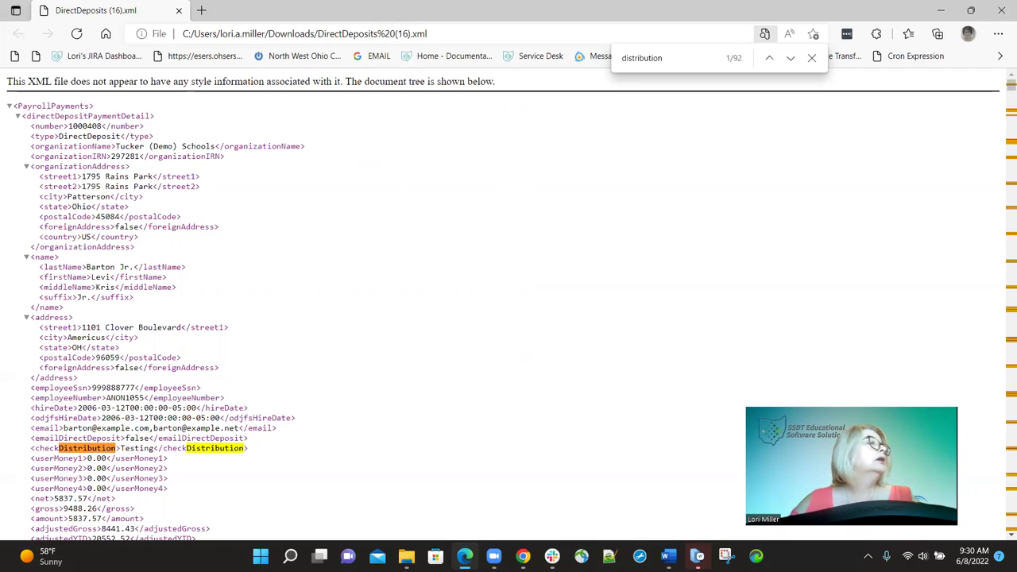
{"action": "left_click", "coordinate": [181, 11]}
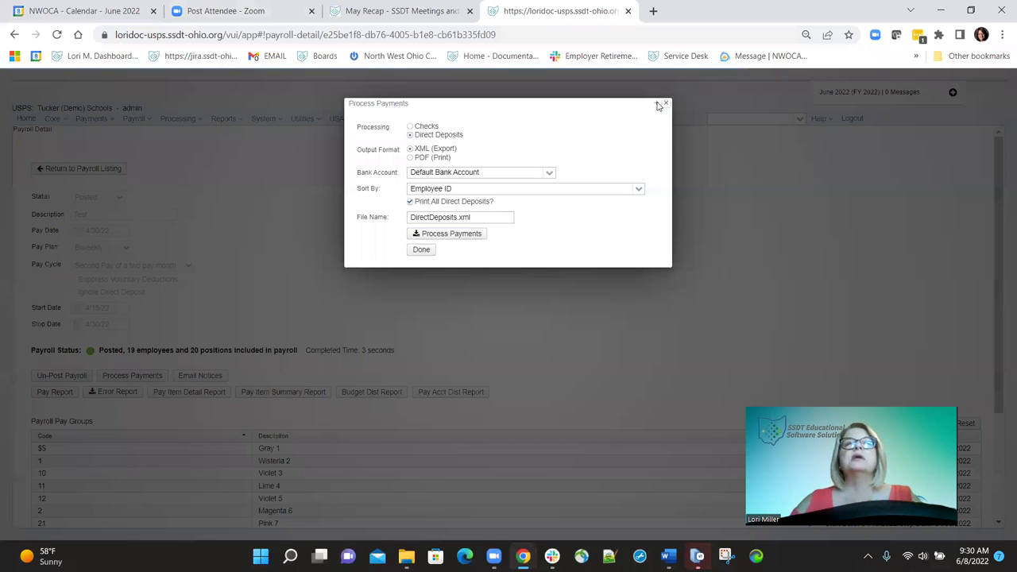
Close Process Payments, return USPS to Home, and switch to the May Recap wiki tab
{"action": "left_click", "coordinate": [666, 104]}
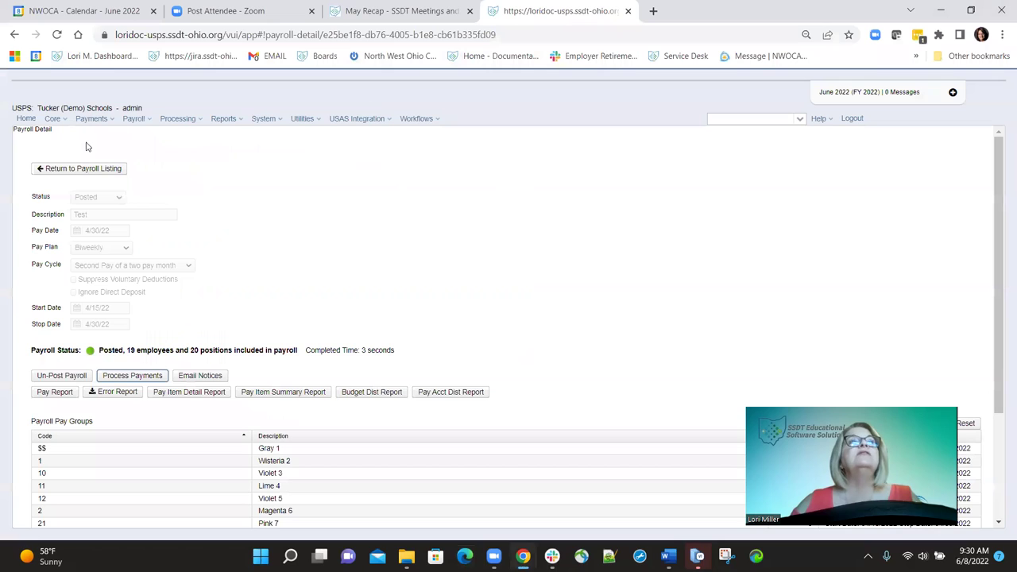
{"action": "left_click", "coordinate": [26, 119]}
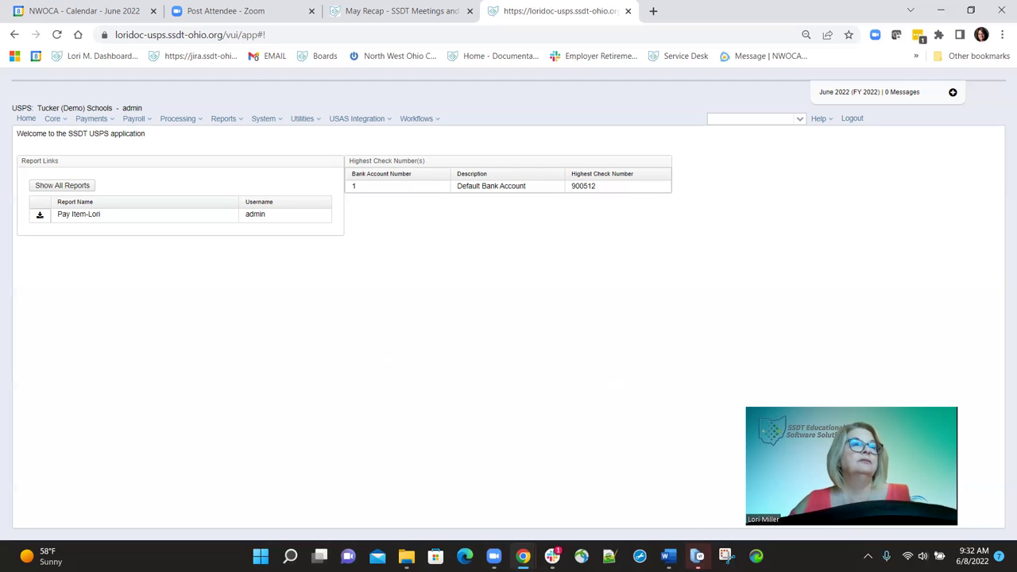
{"action": "left_click", "coordinate": [398, 11]}
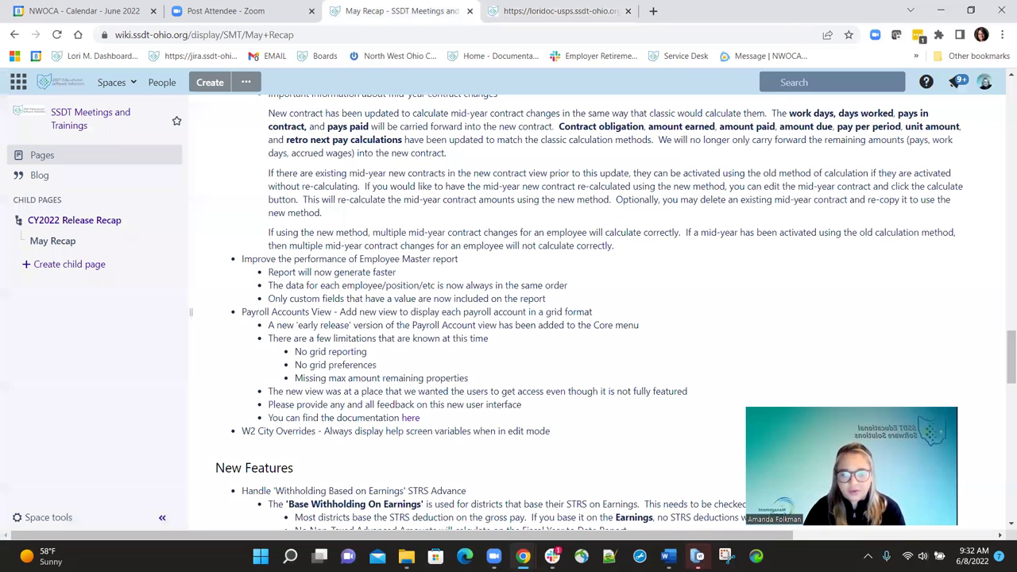
Scroll to the top of May Recap to show the USAS-R 8.46.0–8.47.0 releases table
{"action": "scroll", "coordinate": [589, 318], "scroll_direction": "up", "scroll_amount": 2}
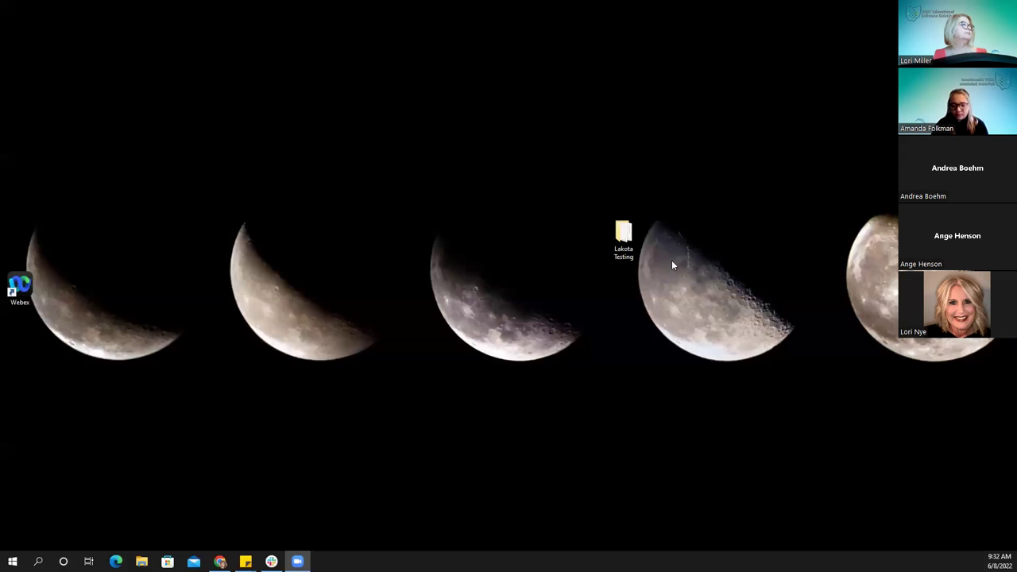
{"action": "scroll", "coordinate": [335, 334], "scroll_direction": "up", "scroll_amount": 3}
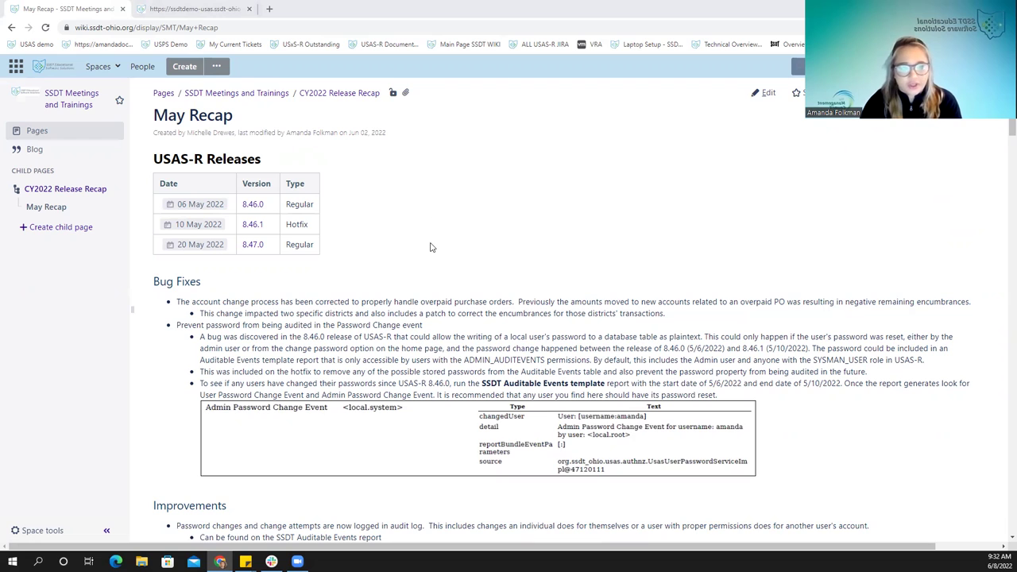
{"action": "scroll", "coordinate": [433, 246], "scroll_direction": "down", "scroll_amount": 1}
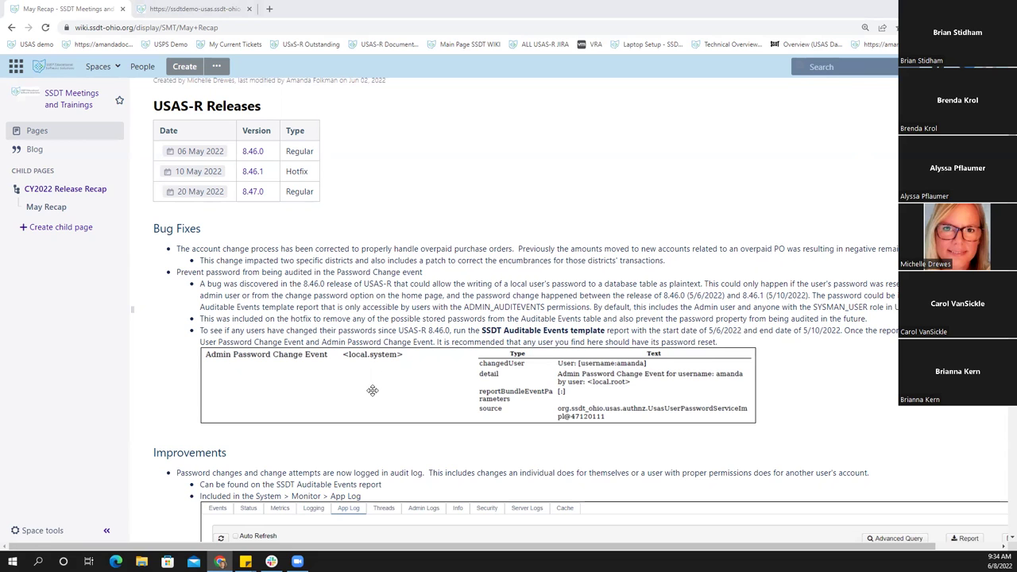
{"action": "scroll", "coordinate": [374, 368], "scroll_direction": "down", "scroll_amount": 1}
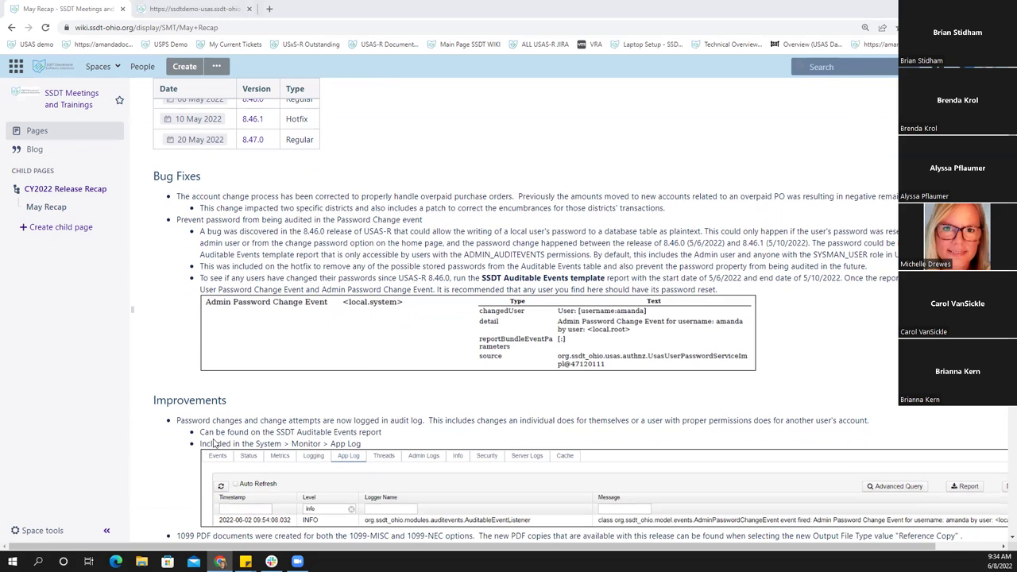
{"action": "left_click_drag", "start_coordinate": [177, 220], "coordinate": [235, 220]}
{"action": "left_click", "coordinate": [178, 424]}
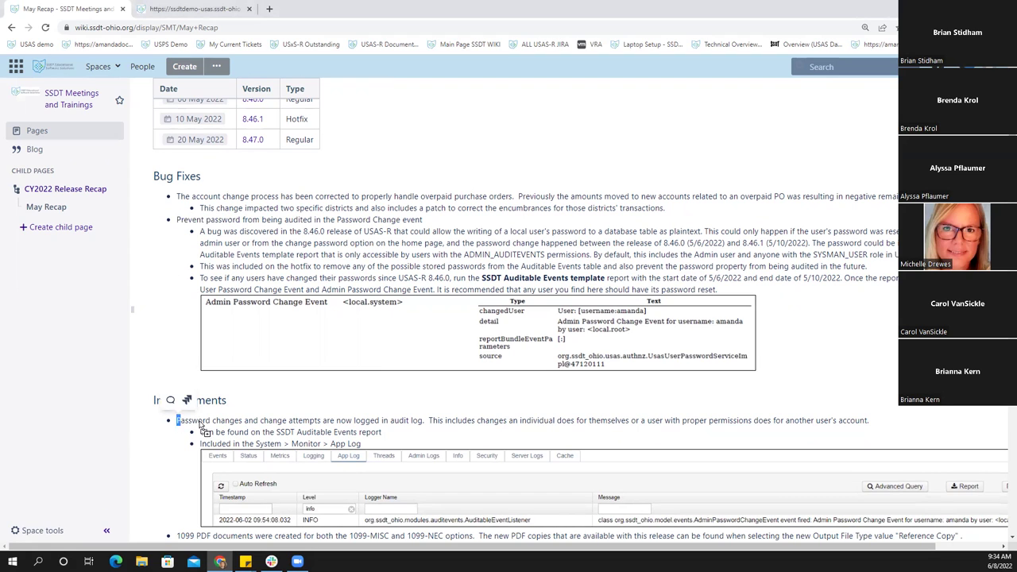
{"action": "left_click", "coordinate": [103, 341]}
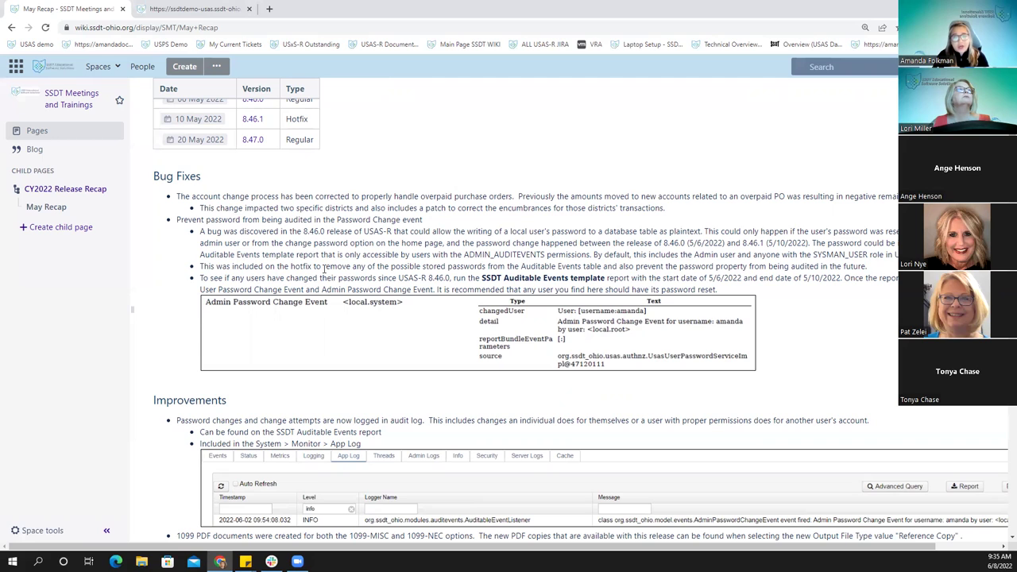
{"action": "left_click_drag", "start_coordinate": [326, 268], "coordinate": [586, 267]}
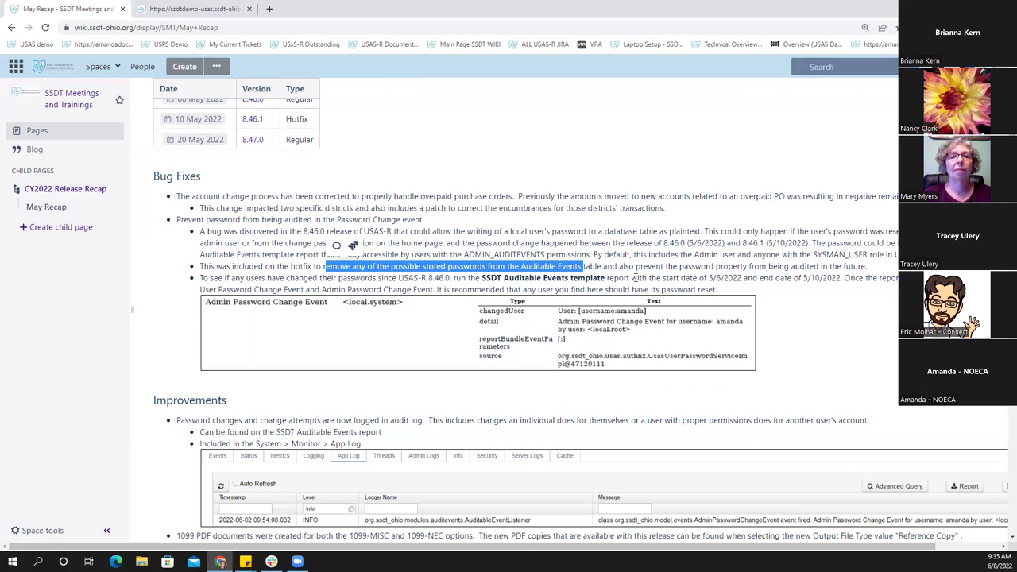
Switch to the USAS demo and open the App Log tab of System Monitor
{"action": "left_click", "coordinate": [196, 9]}
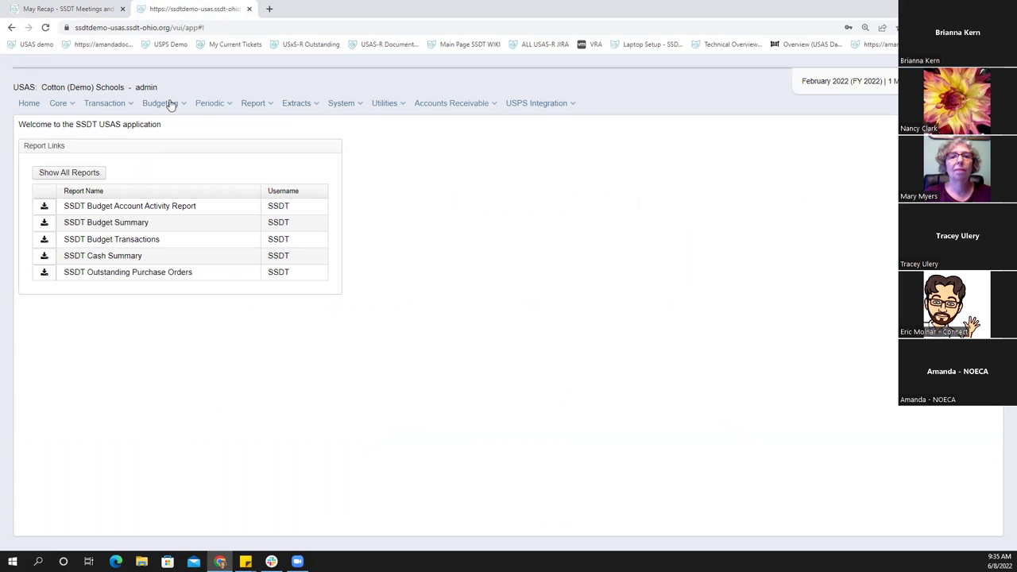
{"action": "left_click", "coordinate": [382, 105]}
{"action": "left_click", "coordinate": [343, 104]}
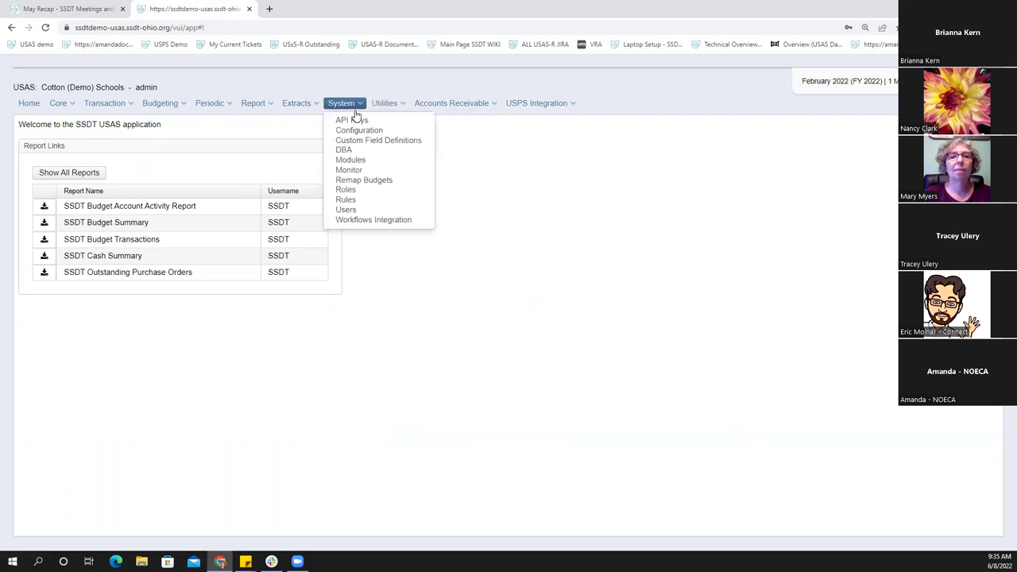
{"action": "left_click", "coordinate": [362, 171]}
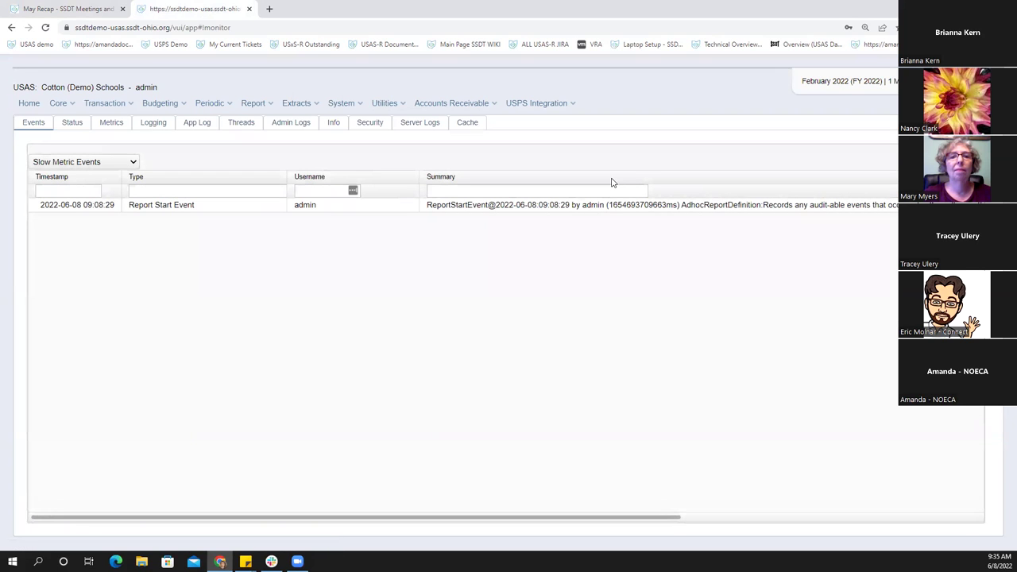
{"action": "left_click", "coordinate": [195, 124]}
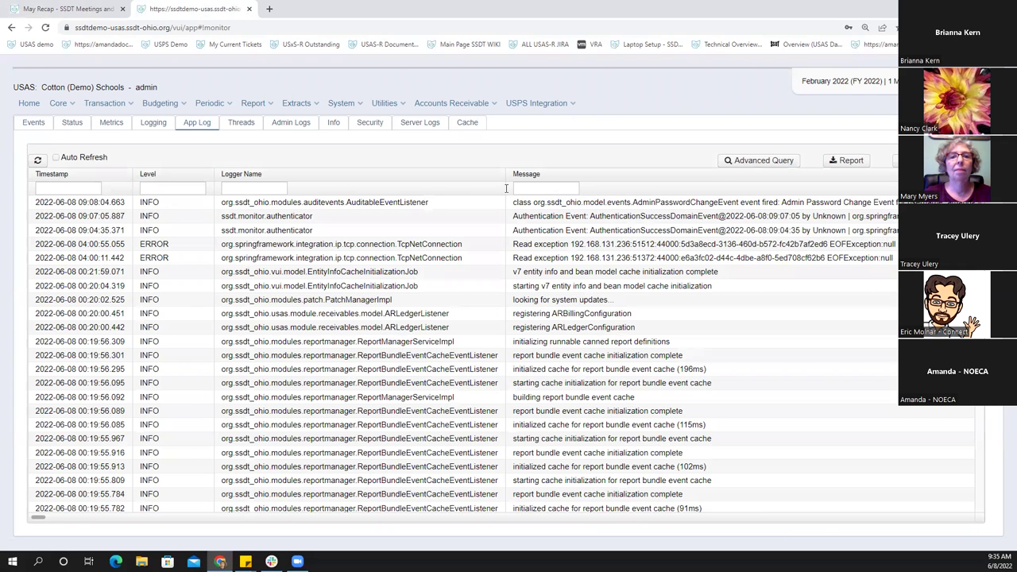
Open the details of the 09:08 AdminPasswordChangeEvent entry and scroll the log table back left
{"action": "left_click", "coordinate": [588, 203]}
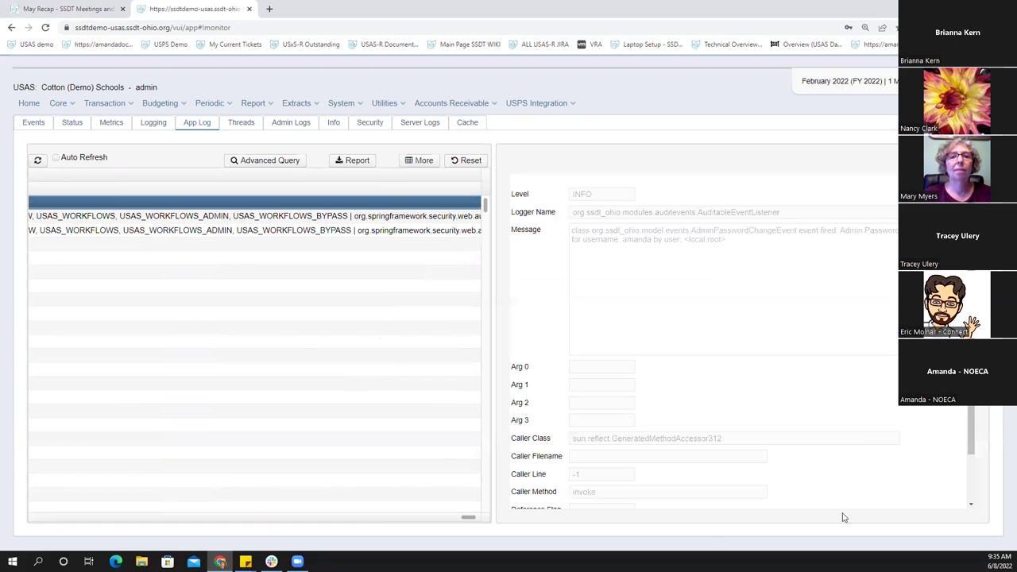
{"action": "left_click_drag", "start_coordinate": [469, 517], "coordinate": [211, 517]}
{"action": "scroll", "coordinate": [95, 491], "scroll_direction": "left", "scroll_amount": 10}
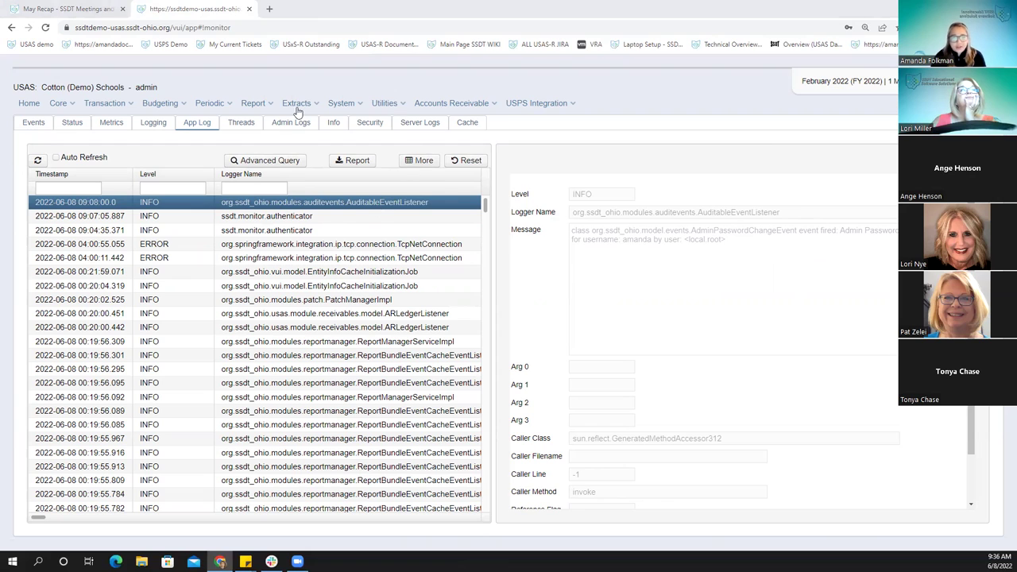
Open Report Manager, highlight the 5/6/2022 to 5/10/2022 range on May Recap, and return to USAS
{"action": "left_click", "coordinate": [252, 106]}
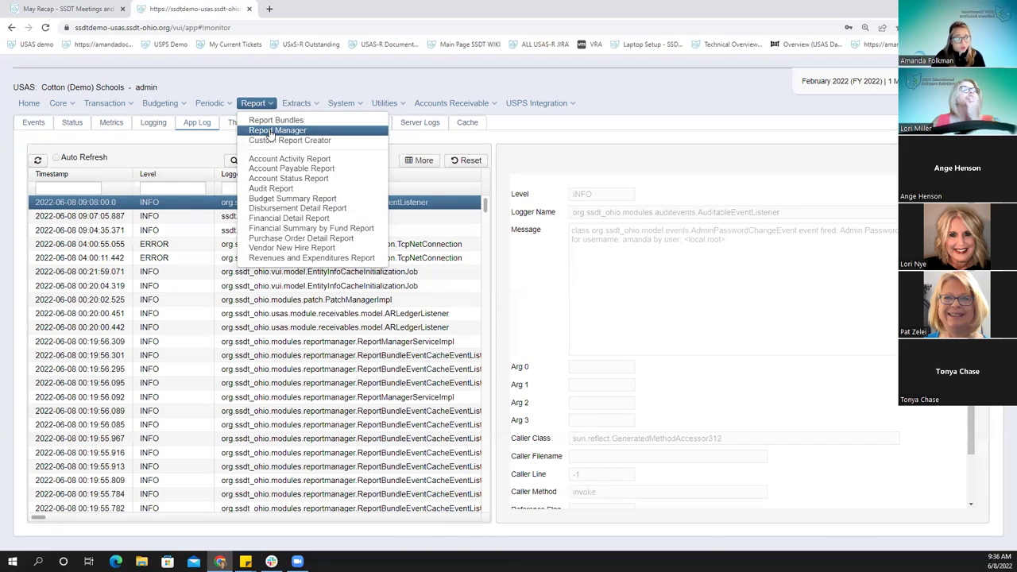
{"action": "left_click", "coordinate": [270, 131]}
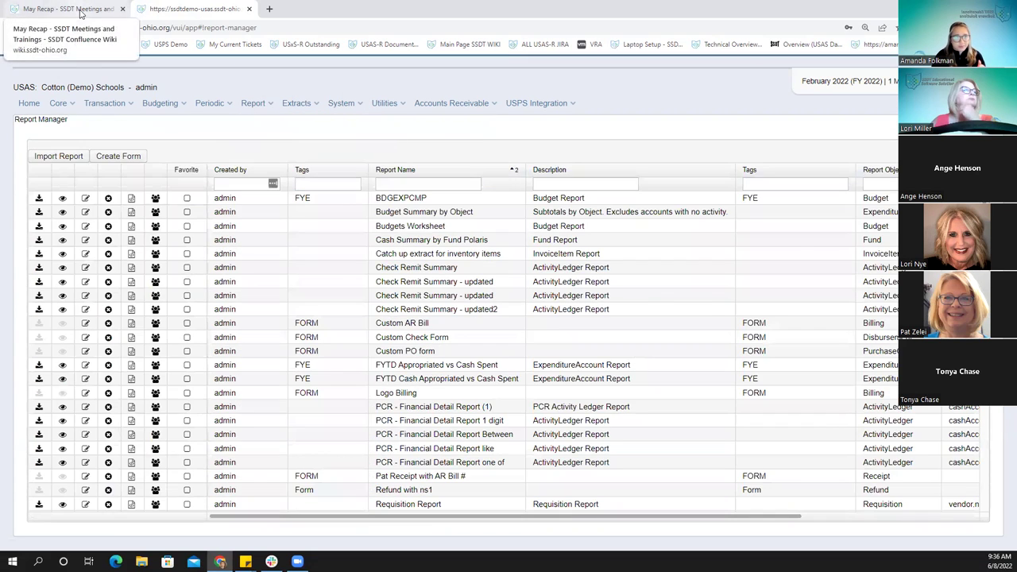
{"action": "left_click", "coordinate": [81, 12]}
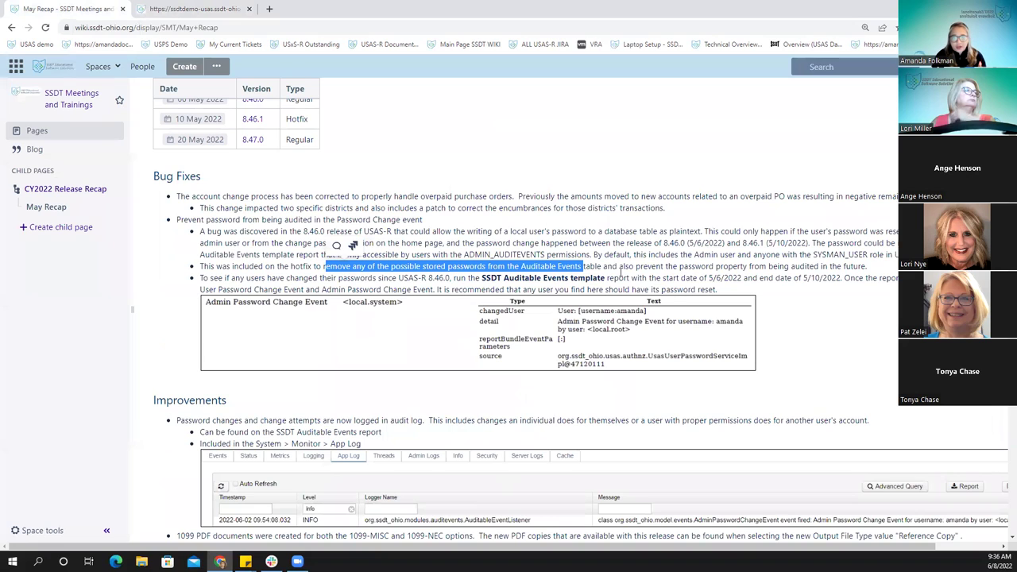
{"action": "left_click_drag", "start_coordinate": [708, 279], "coordinate": [841, 279]}
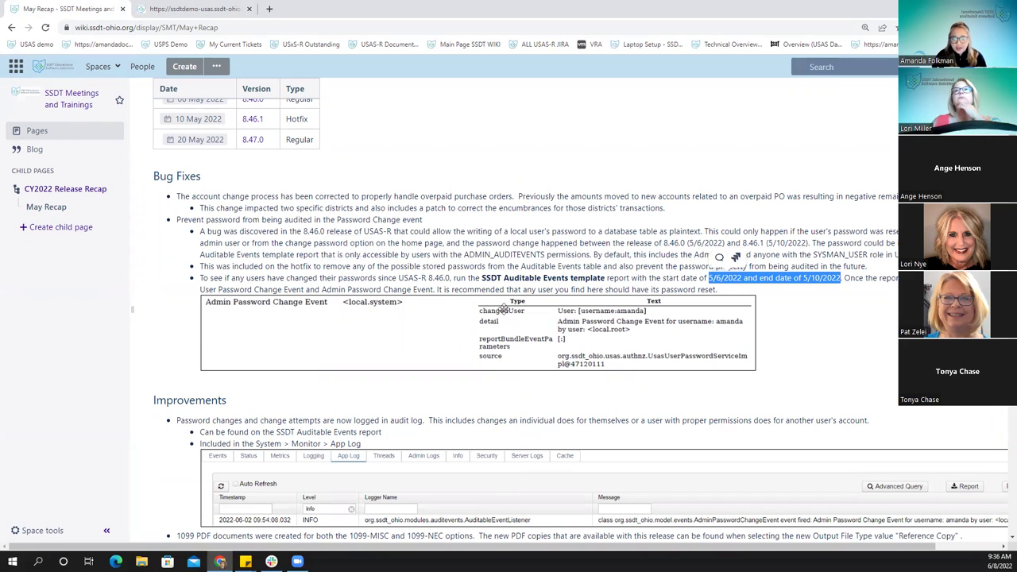
{"action": "left_click", "coordinate": [189, 9]}
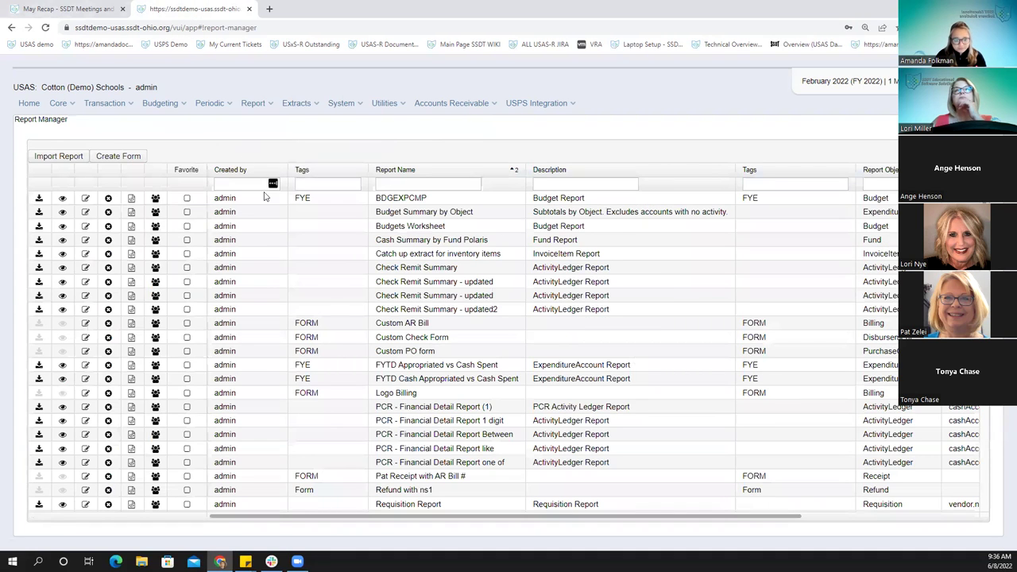
Filter reports by '%audit%' and generate the SSDT Auditable Events report as a PDF
{"action": "left_click", "coordinate": [413, 183]}
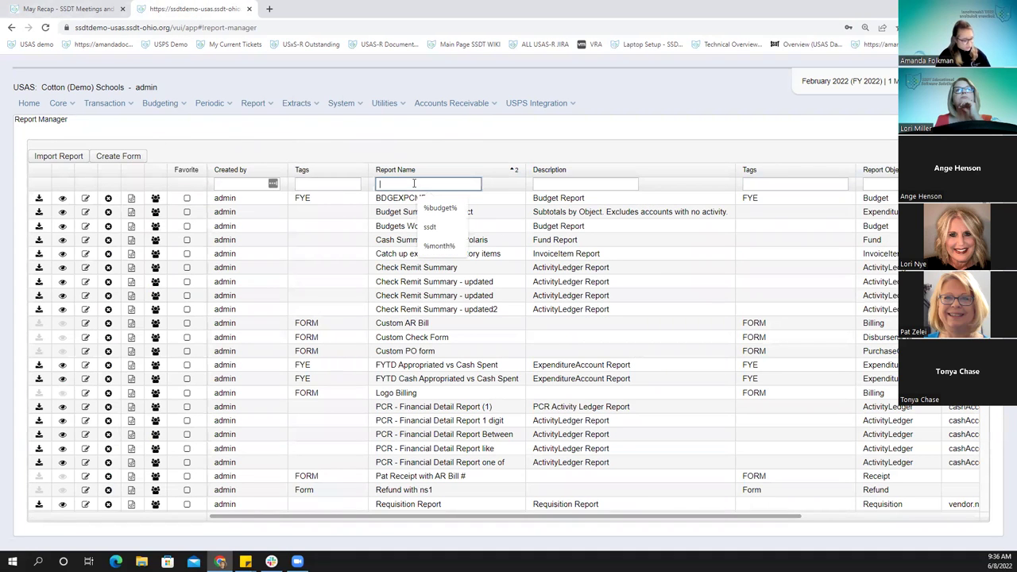
{"action": "type", "text": "%audi"}
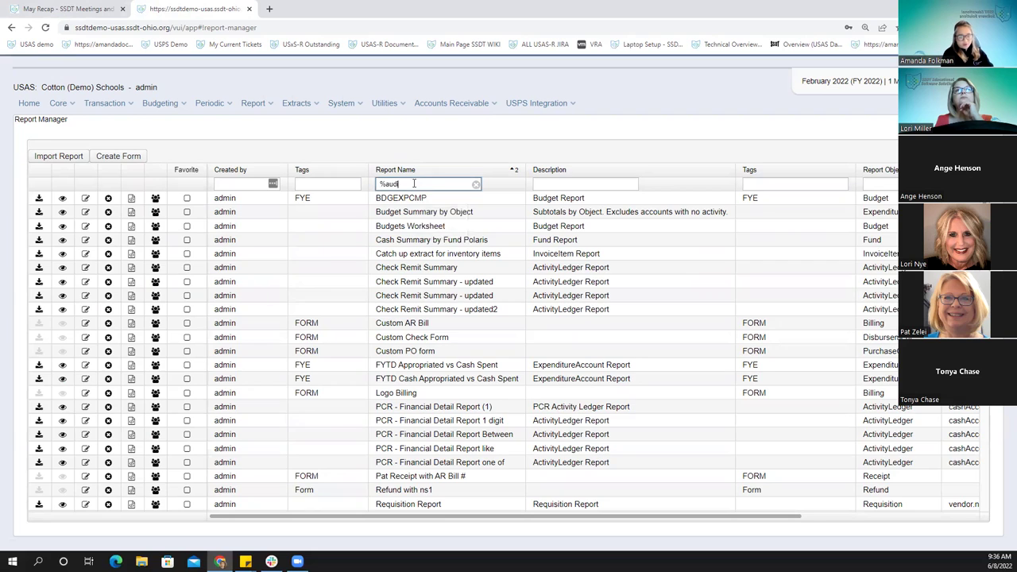
{"action": "type", "text": "t%"}
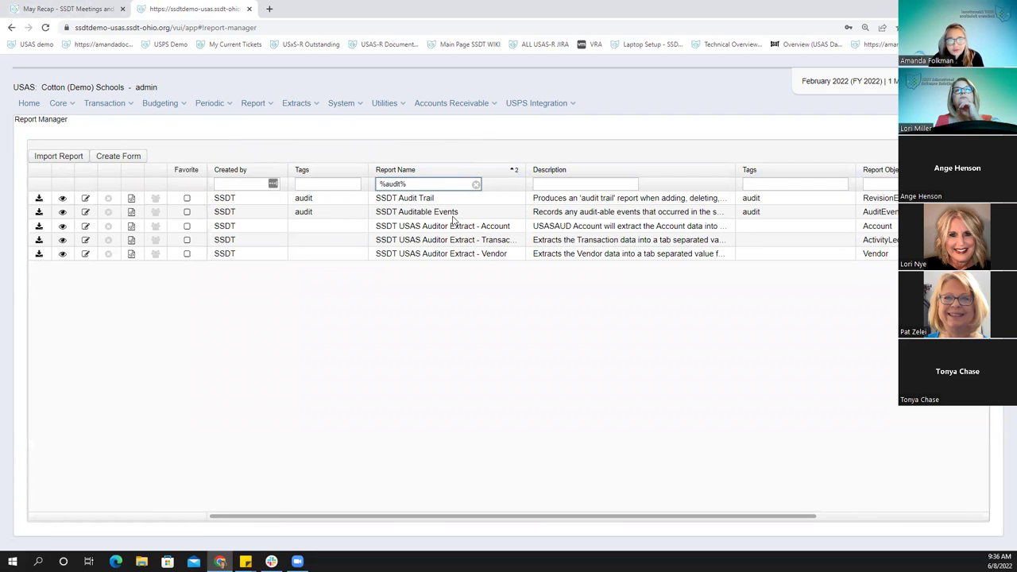
{"action": "left_click", "coordinate": [39, 211]}
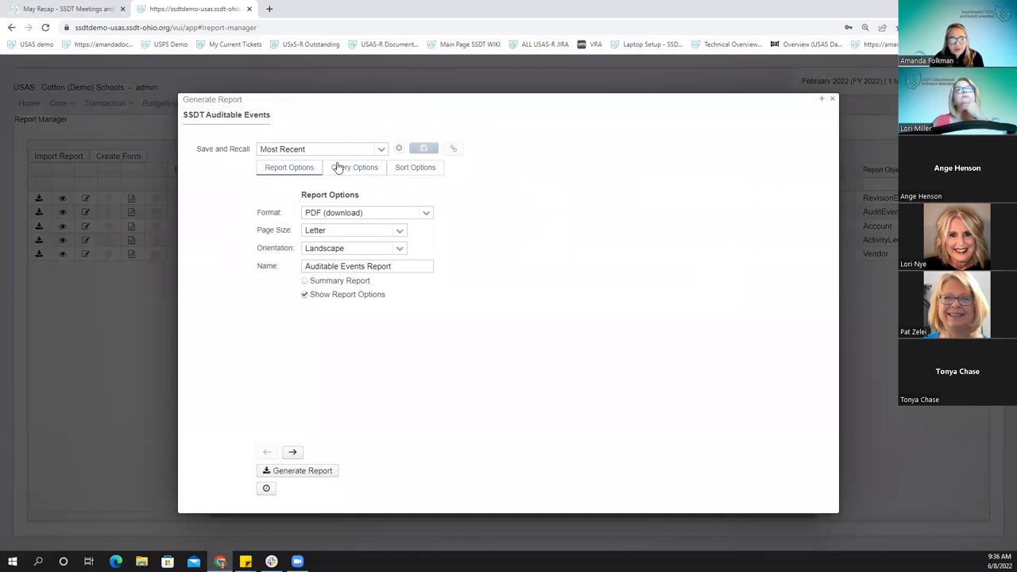
{"action": "left_click", "coordinate": [339, 168]}
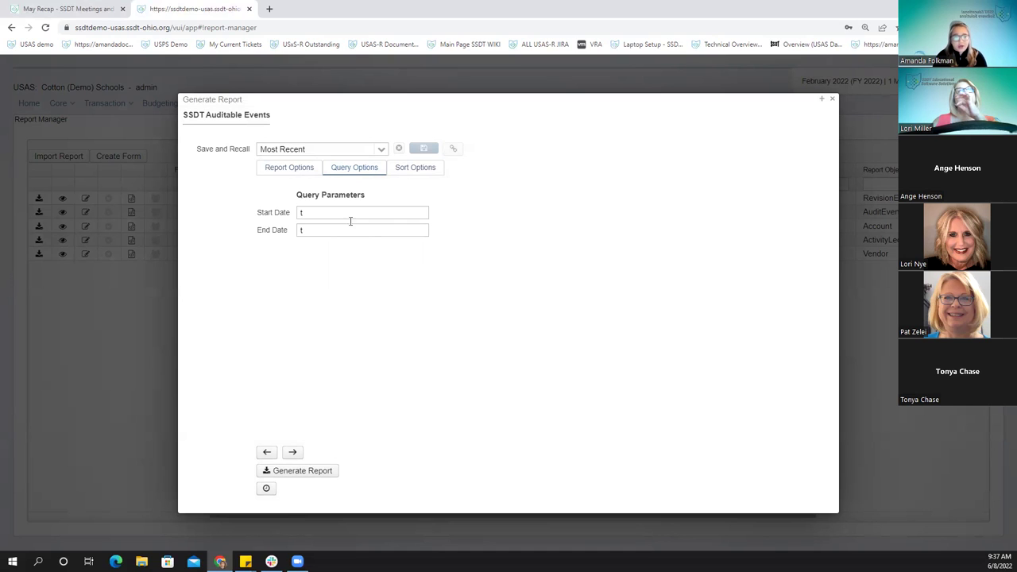
{"action": "left_click", "coordinate": [313, 475]}
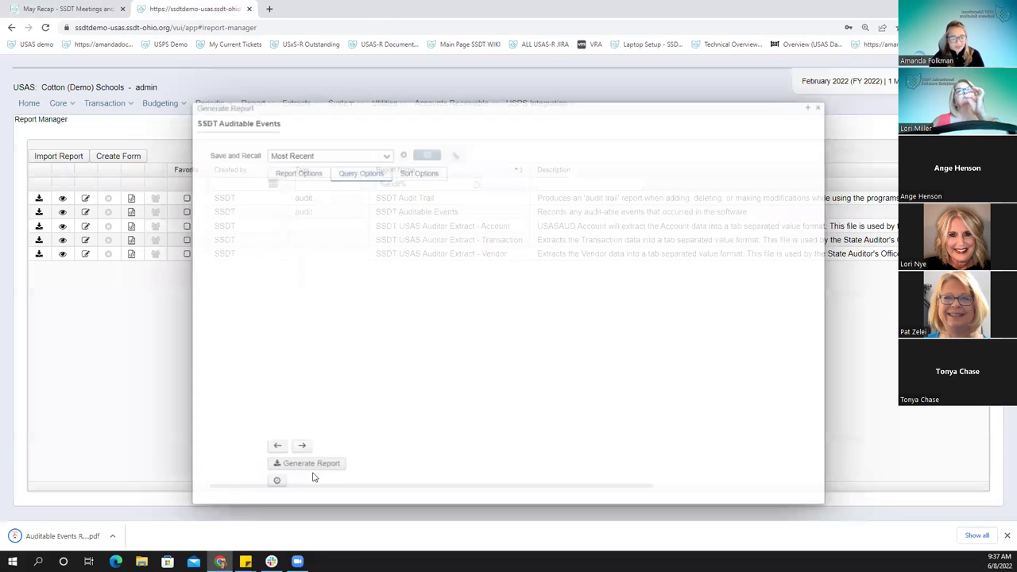
Open Auditable Events Report (2).pdf and highlight the 9:08 password change entry
{"action": "left_click", "coordinate": [44, 539]}
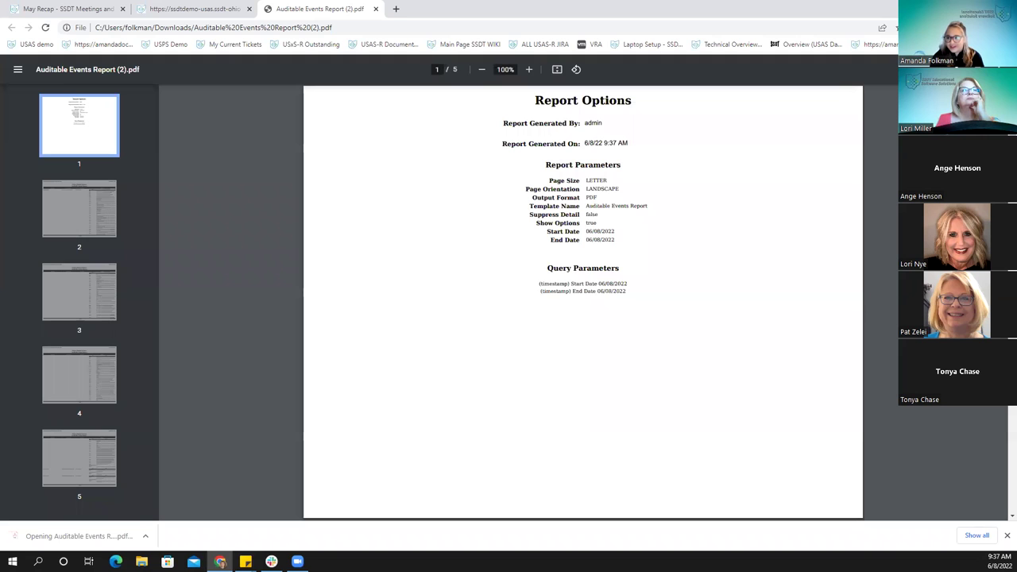
{"action": "scroll", "coordinate": [299, 480], "scroll_direction": "down", "scroll_amount": 20}
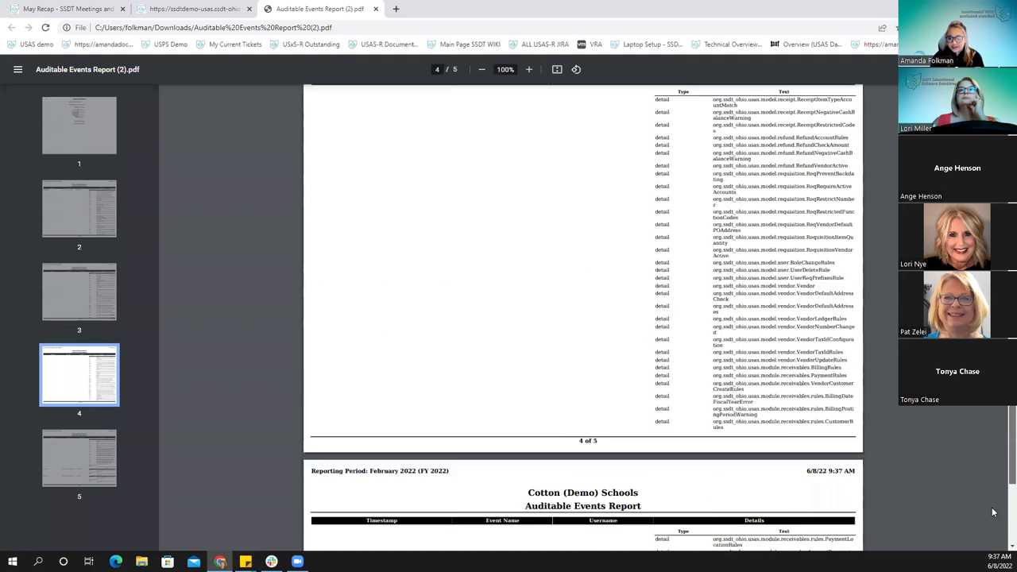
{"action": "left_click_drag", "start_coordinate": [310, 464], "coordinate": [809, 482]}
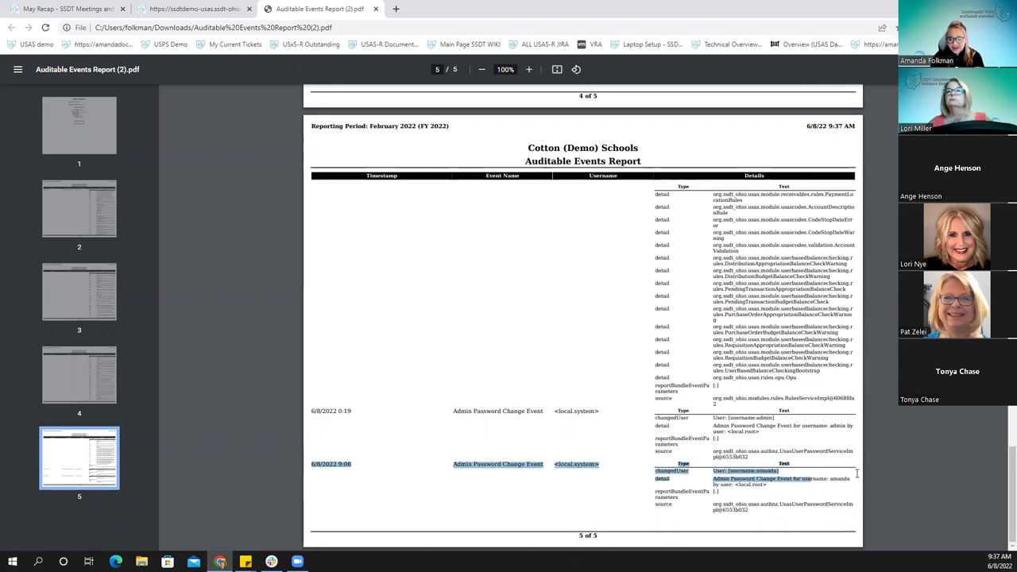
{"action": "left_click", "coordinate": [882, 462]}
At 125% zoom, highlight 'Password Change Event' and the changed username, then close the PDF
{"action": "key", "text": "ctrl+plus"}
{"action": "key", "text": "ctrl+plus"}
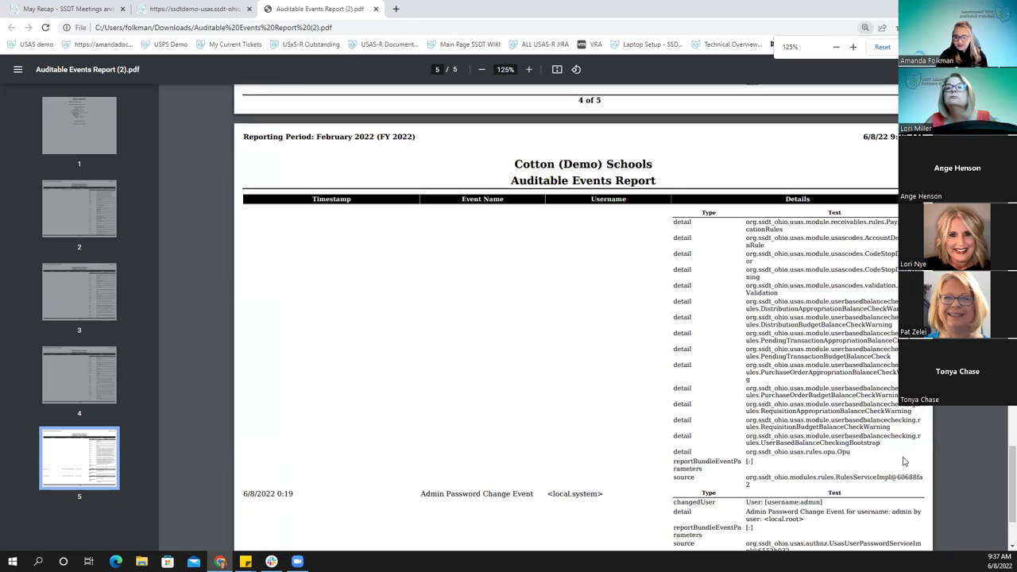
{"action": "scroll", "coordinate": [904, 461], "scroll_direction": "down", "scroll_amount": 2}
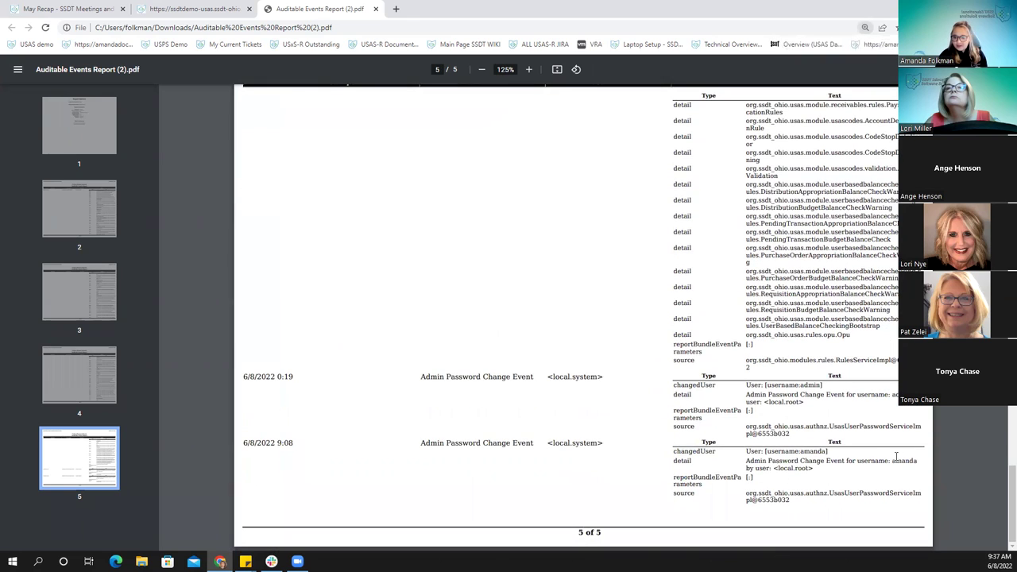
{"action": "double_click", "coordinate": [441, 442]}
{"action": "left_click", "coordinate": [464, 443]}
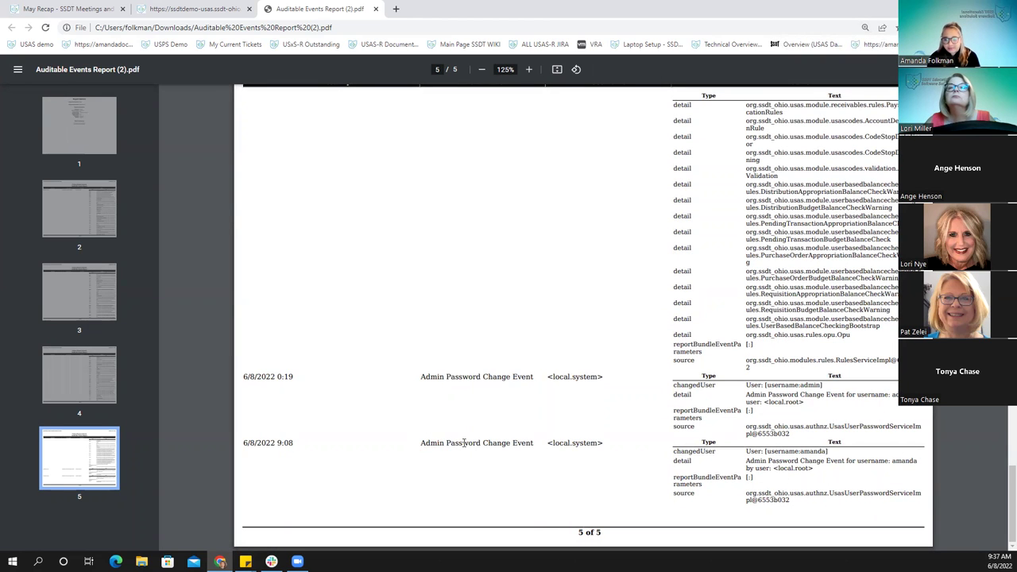
{"action": "left_click_drag", "start_coordinate": [446, 443], "coordinate": [534, 443]}
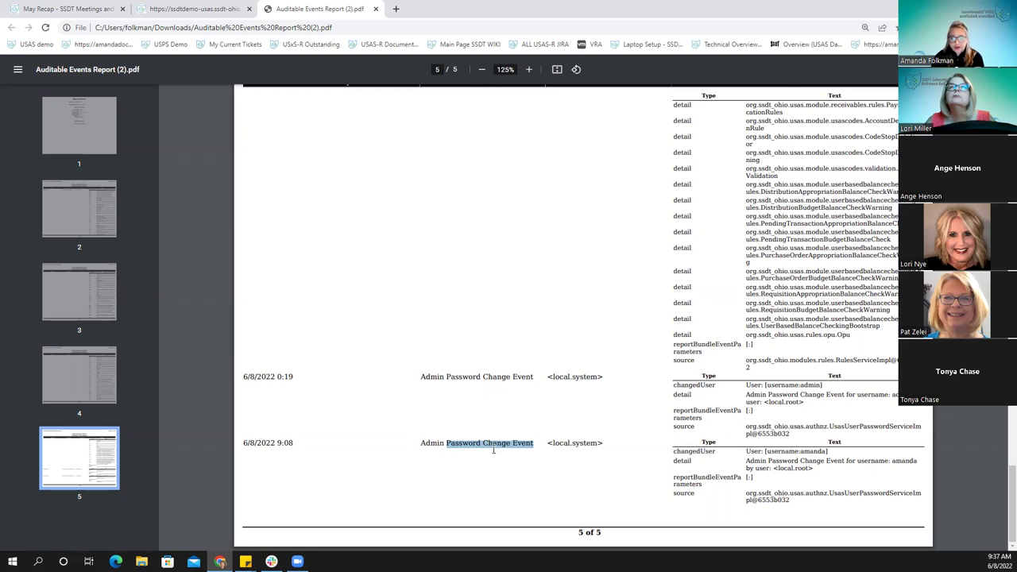
{"action": "left_click_drag", "start_coordinate": [768, 451], "coordinate": [827, 452]}
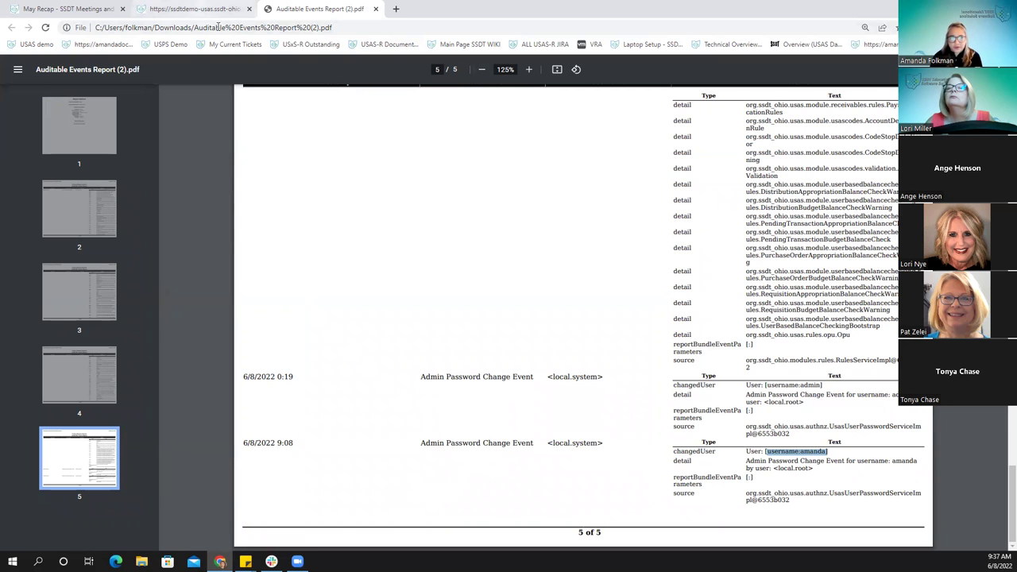
{"action": "left_click", "coordinate": [376, 9]}
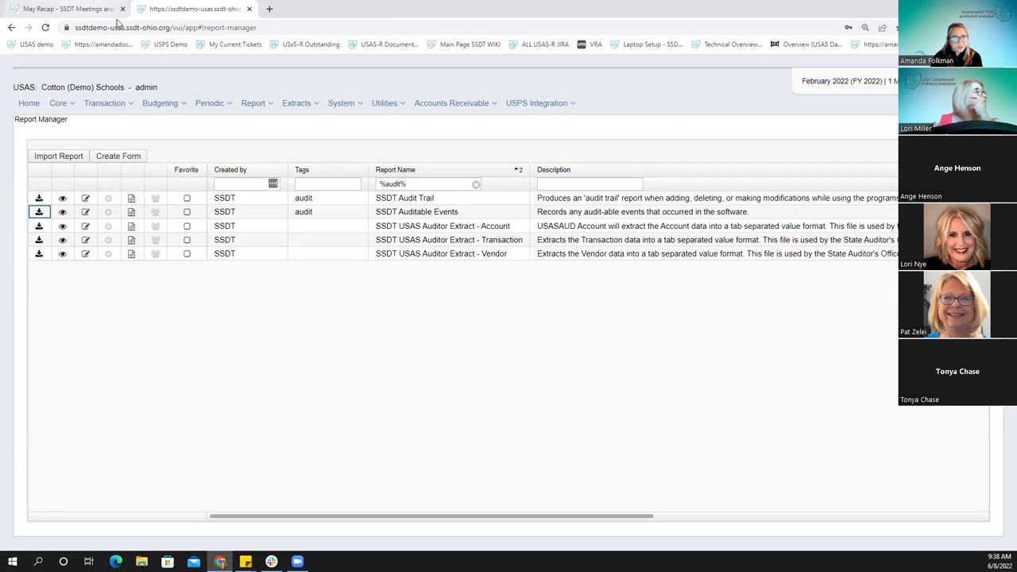
Return to the May Recap page and scroll to the 1099 PDF Reference Copy improvement note
{"action": "key", "text": "ctrl+shift+Tab"}
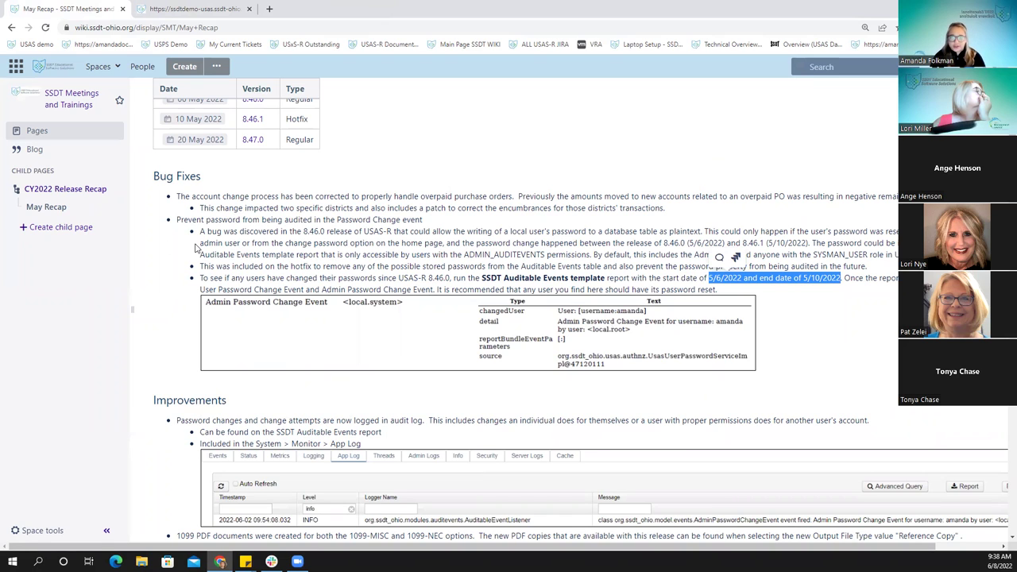
{"action": "scroll", "coordinate": [195, 248], "scroll_direction": "down", "scroll_amount": 3}
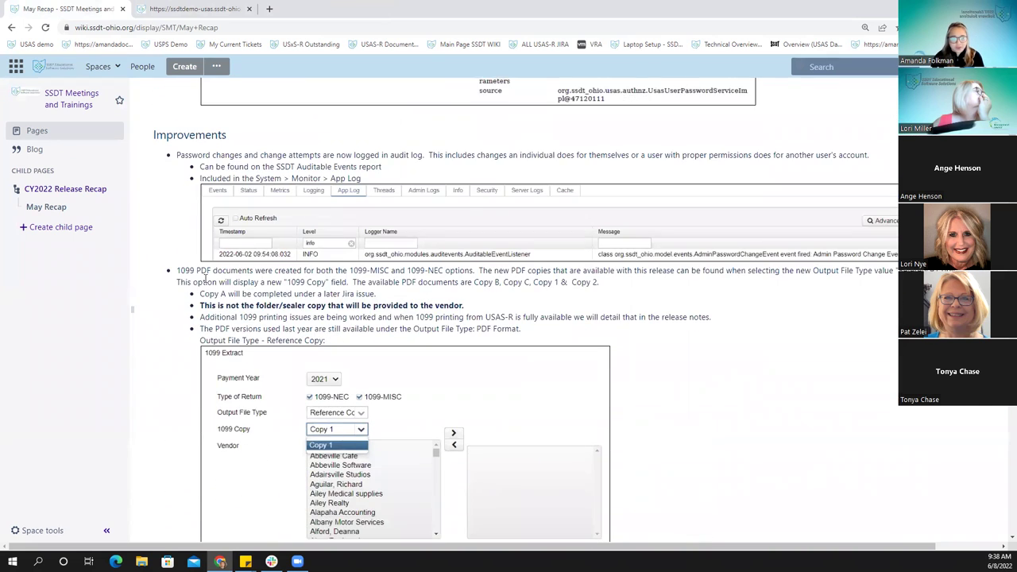
{"action": "scroll", "coordinate": [204, 278], "scroll_direction": "down", "scroll_amount": 1}
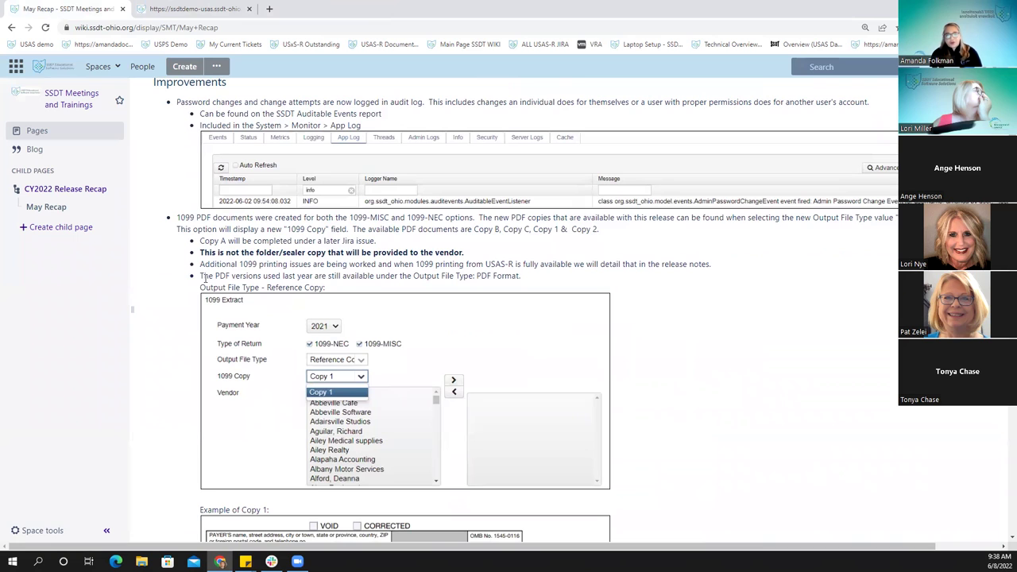
{"action": "scroll", "coordinate": [204, 278], "scroll_direction": "down", "scroll_amount": 1}
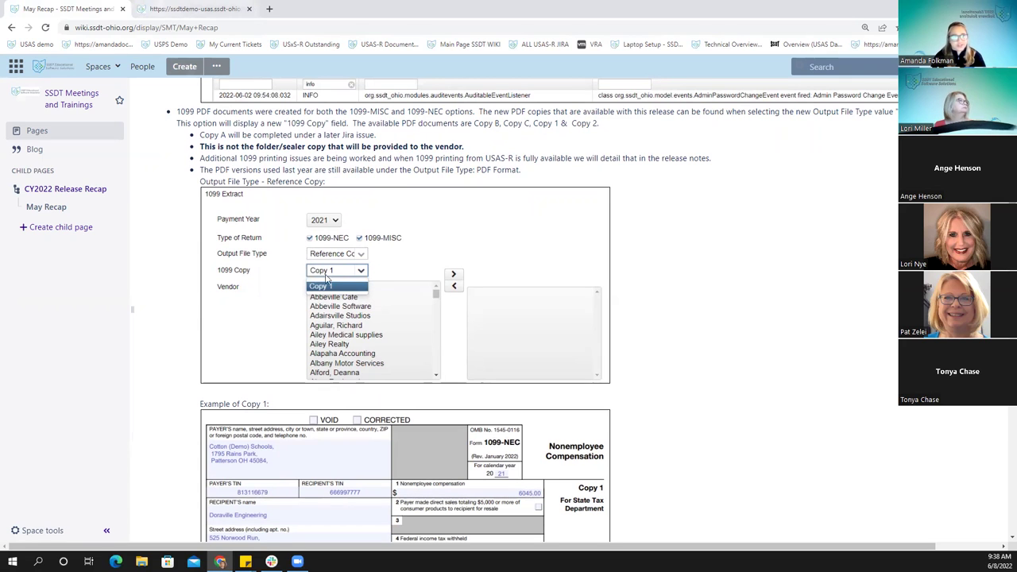
{"action": "left_click", "coordinate": [161, 12]}
In Periodic > 1099 Extracts, select 1099-NEC and 1099-MISC with Reference Copies output and review 1099 Copy options
{"action": "left_click", "coordinate": [210, 104]}
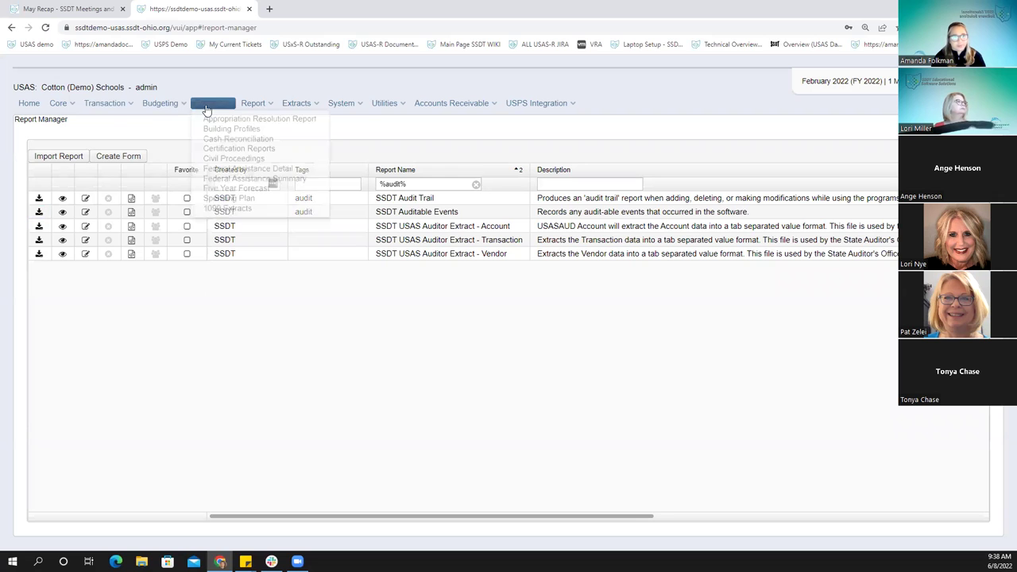
{"action": "left_click", "coordinate": [231, 210]}
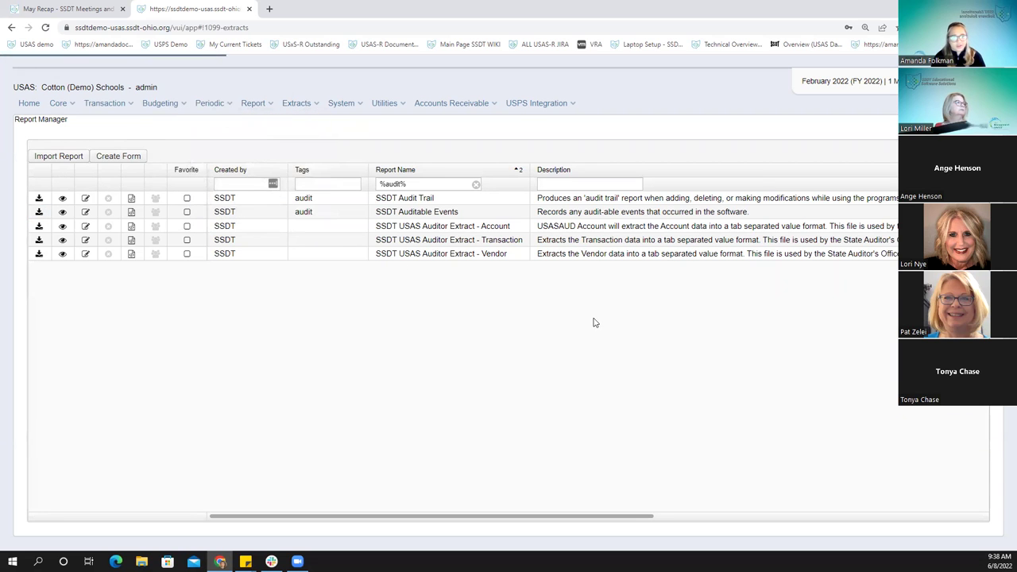
{"action": "left_click", "coordinate": [132, 171]}
{"action": "left_click", "coordinate": [185, 171]}
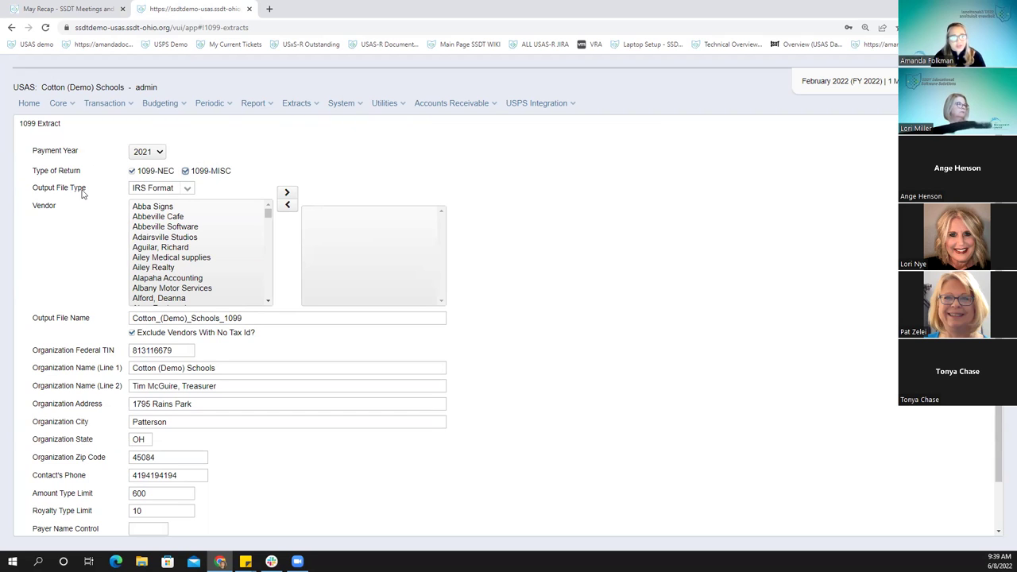
{"action": "left_click", "coordinate": [186, 189]}
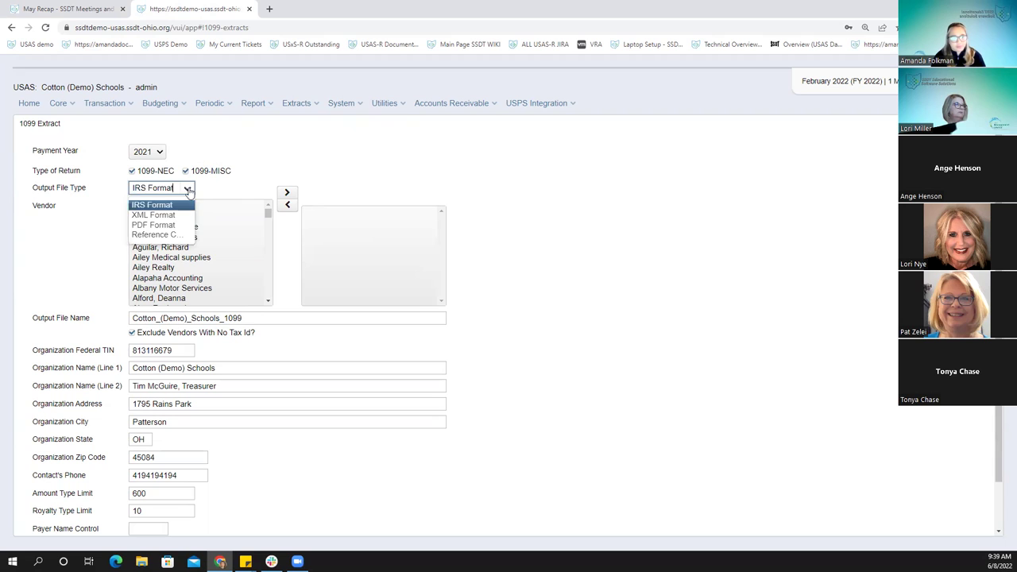
{"action": "left_click", "coordinate": [150, 237]}
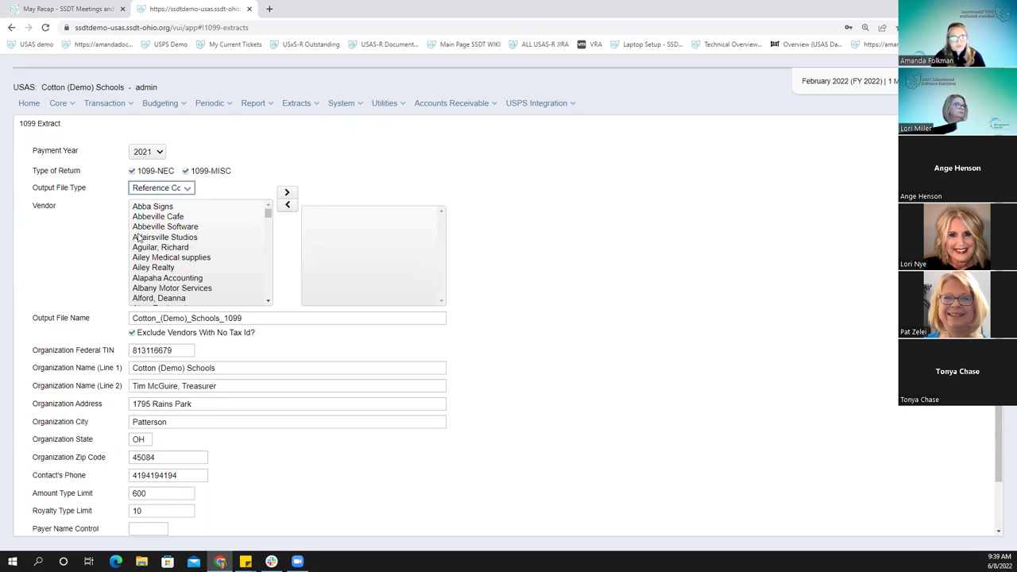
{"action": "left_click", "coordinate": [189, 210]}
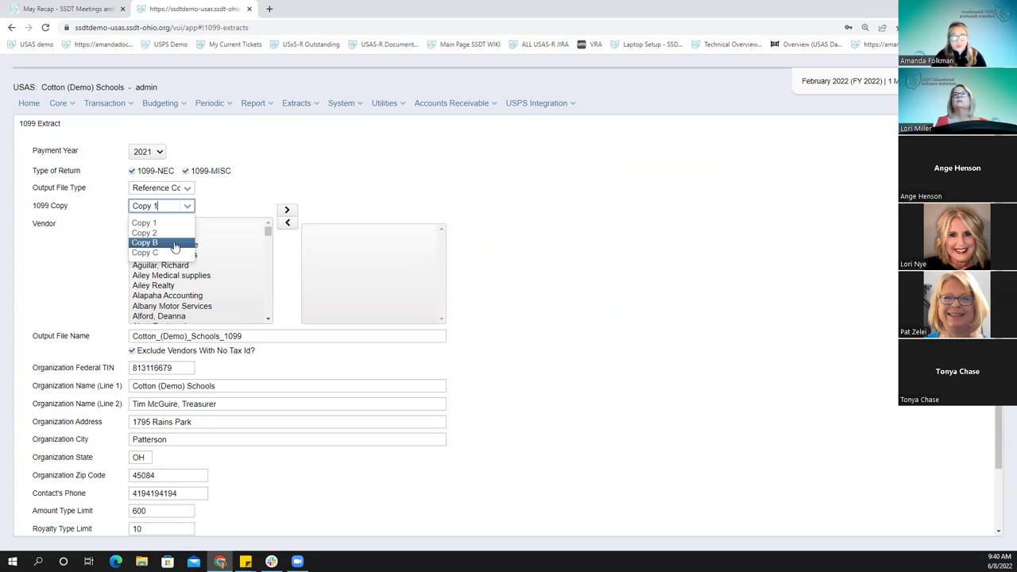
Scroll the May Recap page to the Copy 1 example and Patches heading, then return to the USAS extract
{"action": "left_click", "coordinate": [39, 9]}
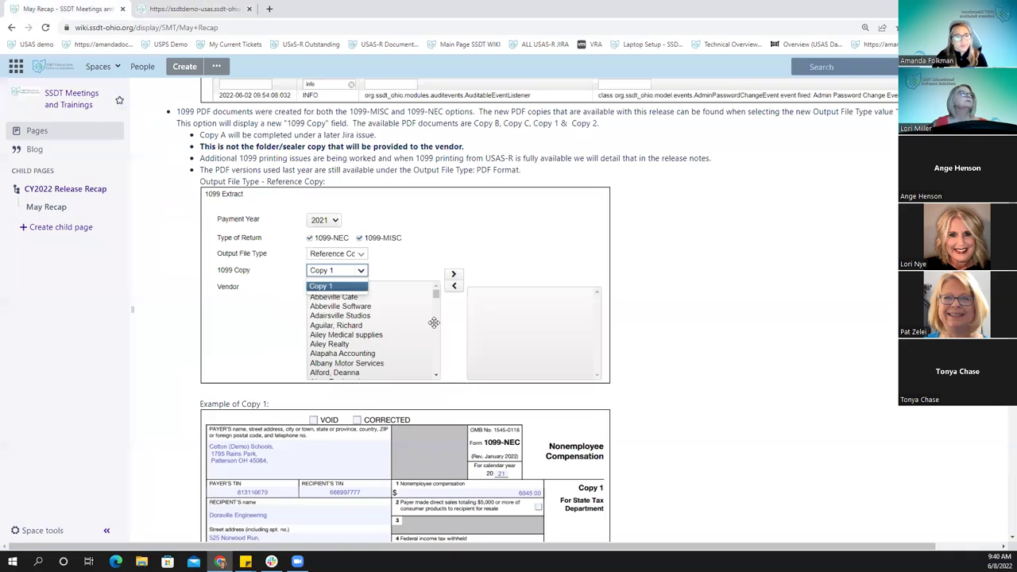
{"action": "scroll", "coordinate": [434, 322], "scroll_direction": "down", "scroll_amount": 3}
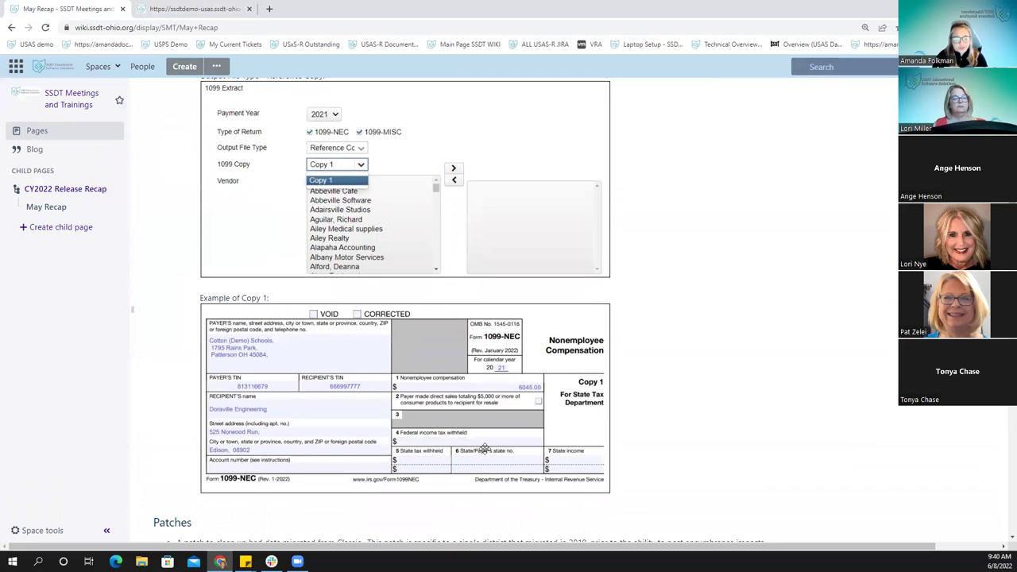
{"action": "scroll", "coordinate": [472, 454], "scroll_direction": "down", "scroll_amount": 1}
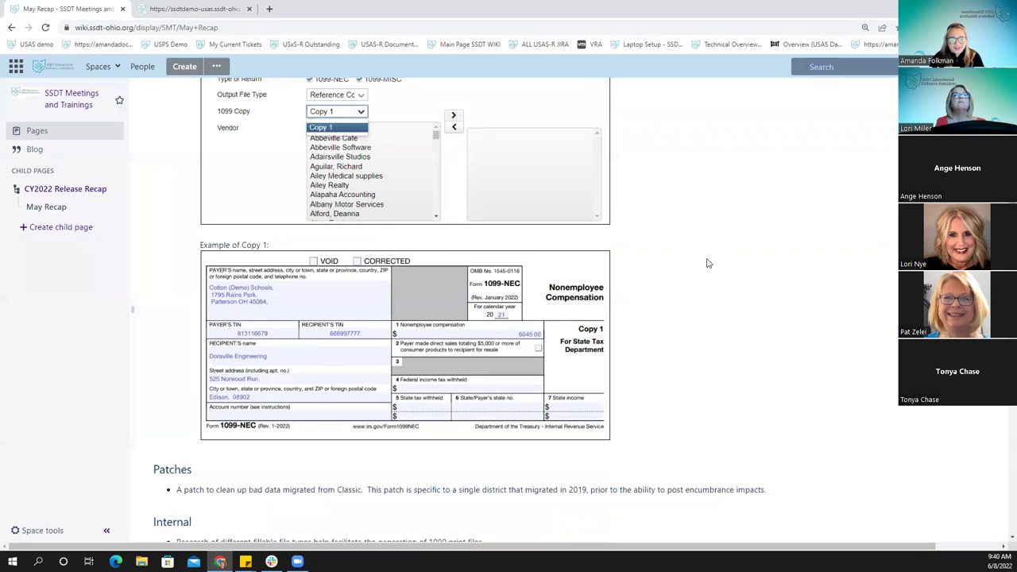
{"action": "key", "text": "ctrl+Tab"}
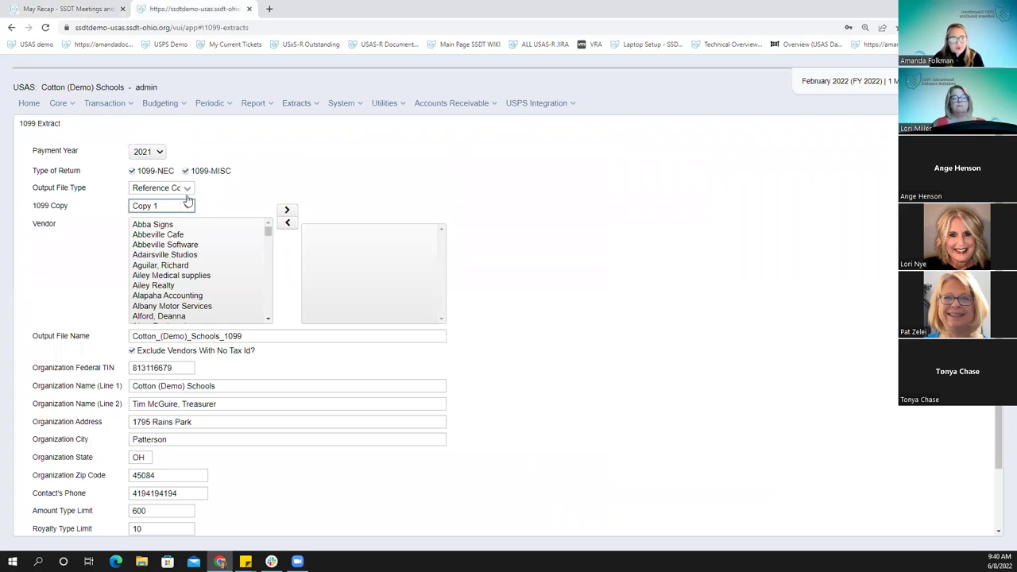
{"action": "scroll", "coordinate": [218, 352], "scroll_direction": "down", "scroll_amount": 2}
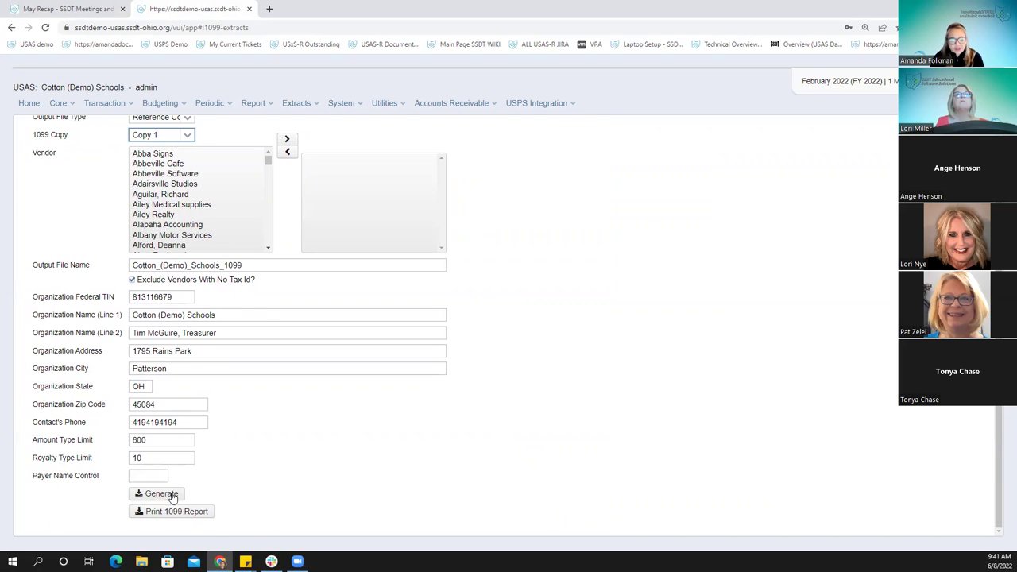
{"action": "scroll", "coordinate": [170, 389], "scroll_direction": "up", "scroll_amount": 1}
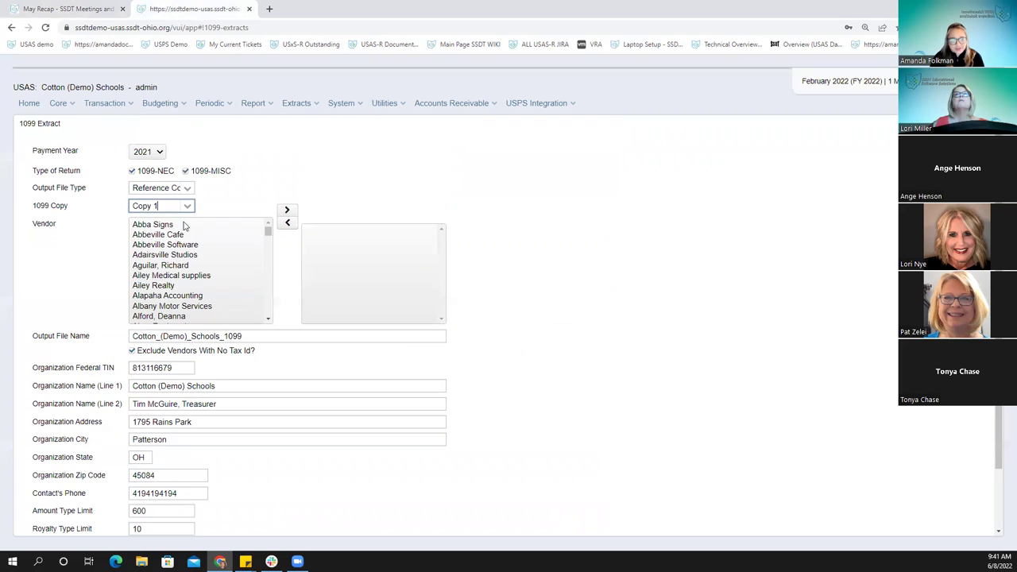
{"action": "left_click", "coordinate": [187, 188]}
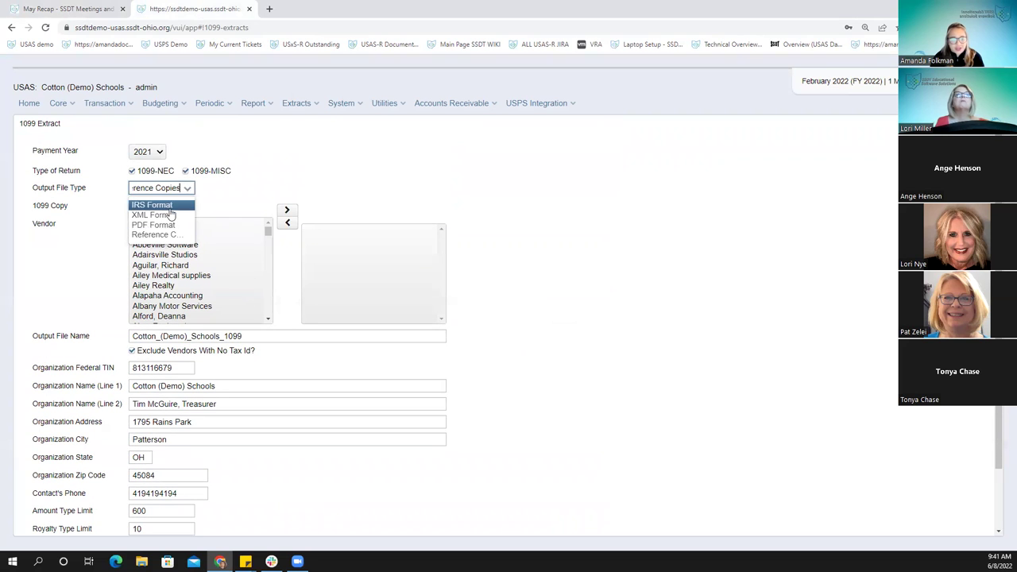
{"action": "left_click", "coordinate": [163, 216]}
{"action": "scroll", "coordinate": [170, 504], "scroll_direction": "down", "scroll_amount": 1}
{"action": "scroll", "coordinate": [179, 315], "scroll_direction": "up", "scroll_amount": 1}
{"action": "left_click", "coordinate": [189, 189]}
{"action": "key", "text": "Return"}
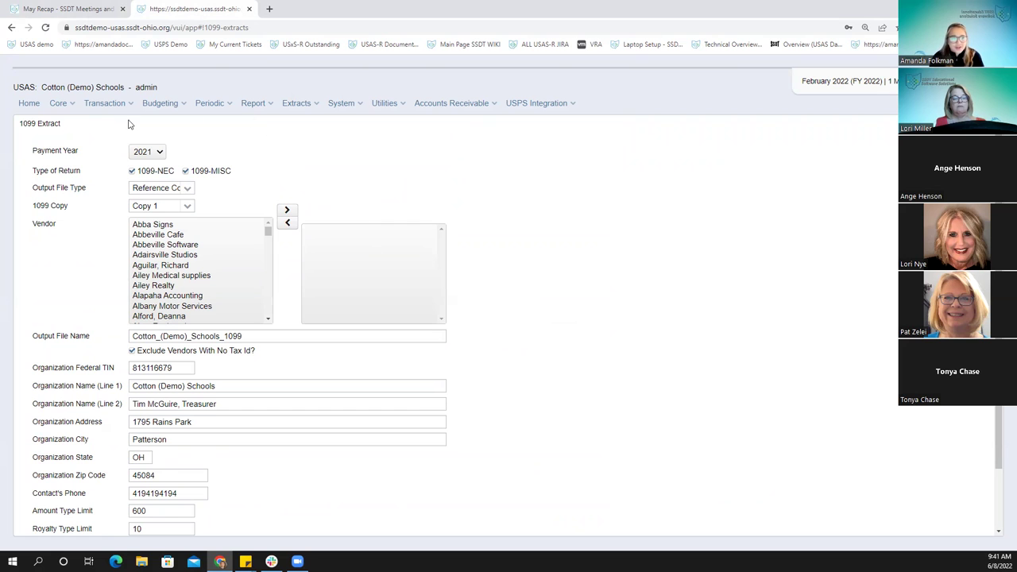
Scroll the May Recap page past the 1099-NEC Copy 1 example to the Patches and Internal notes
{"action": "left_click", "coordinate": [62, 14]}
{"action": "scroll", "coordinate": [377, 278], "scroll_direction": "up", "scroll_amount": 1}
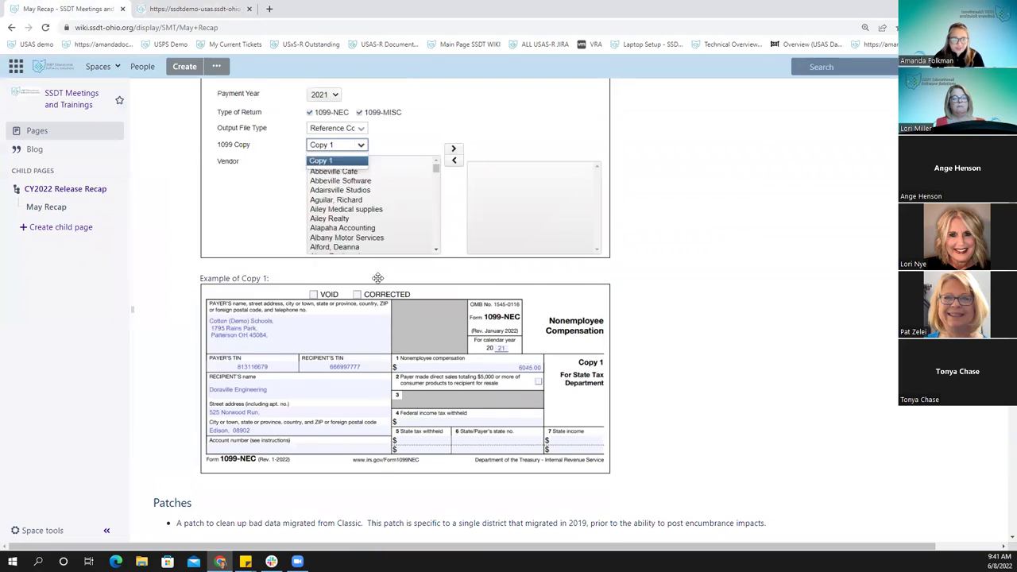
{"action": "scroll", "coordinate": [378, 278], "scroll_direction": "up", "scroll_amount": 2}
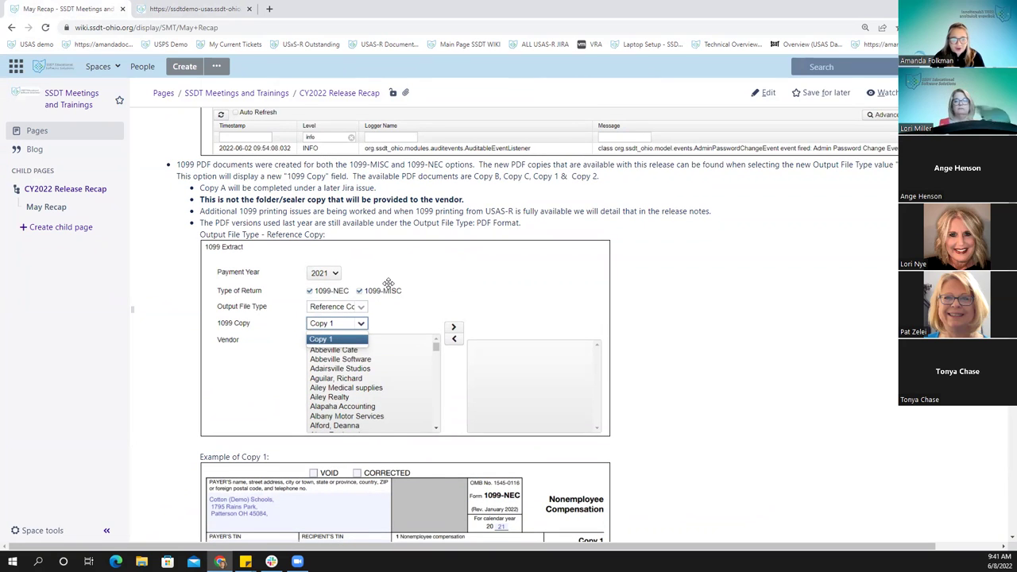
{"action": "scroll", "coordinate": [388, 284], "scroll_direction": "down", "scroll_amount": 1}
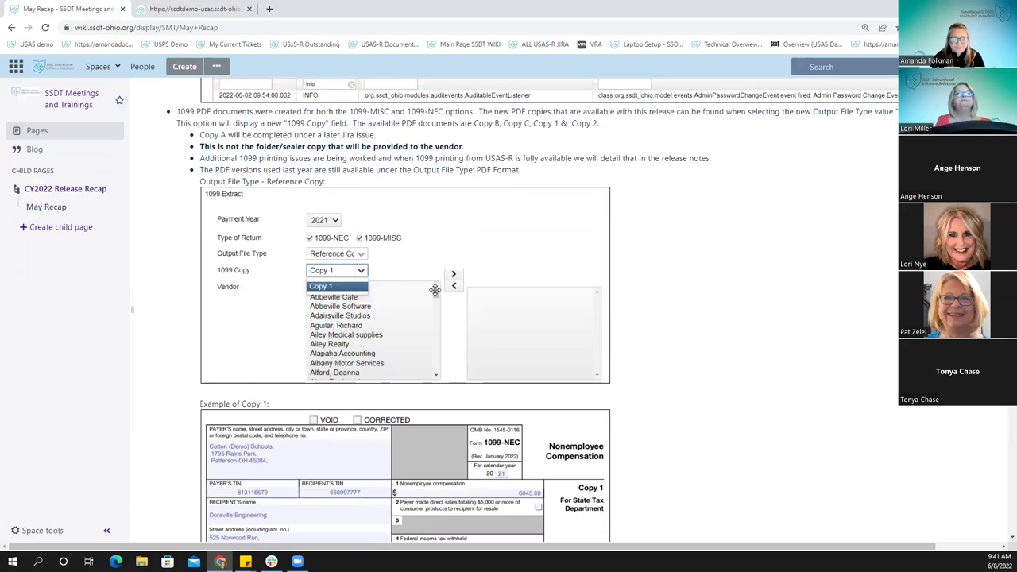
{"action": "scroll", "coordinate": [674, 326], "scroll_direction": "down", "scroll_amount": 1}
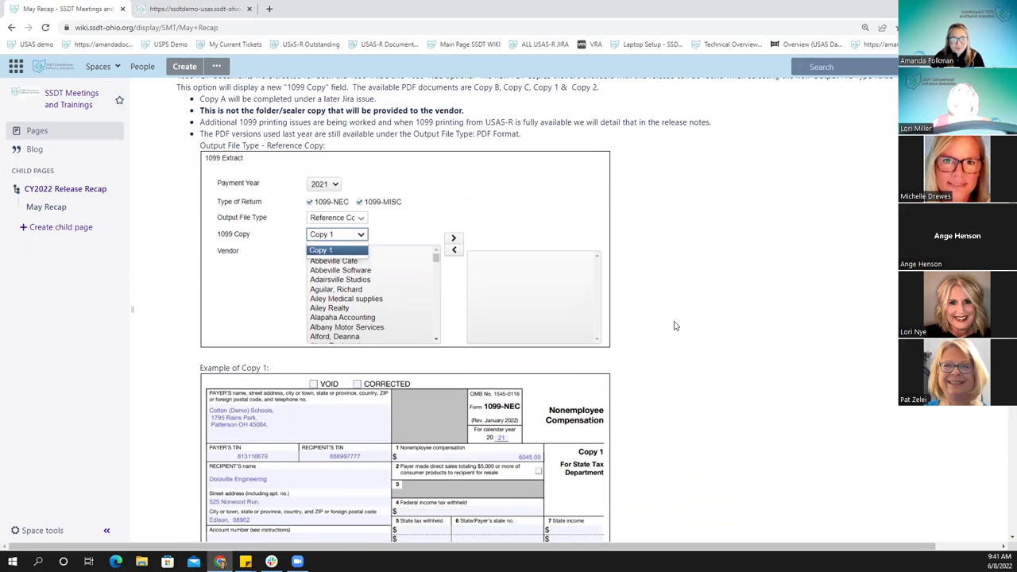
{"action": "scroll", "coordinate": [674, 326], "scroll_direction": "up", "scroll_amount": 1}
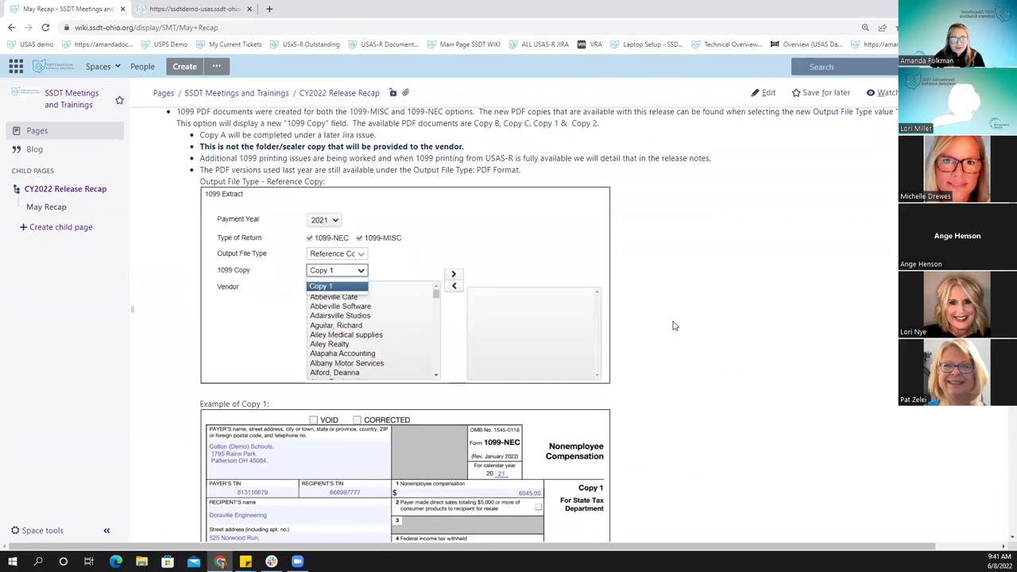
{"action": "scroll", "coordinate": [674, 326], "scroll_direction": "down", "scroll_amount": 1}
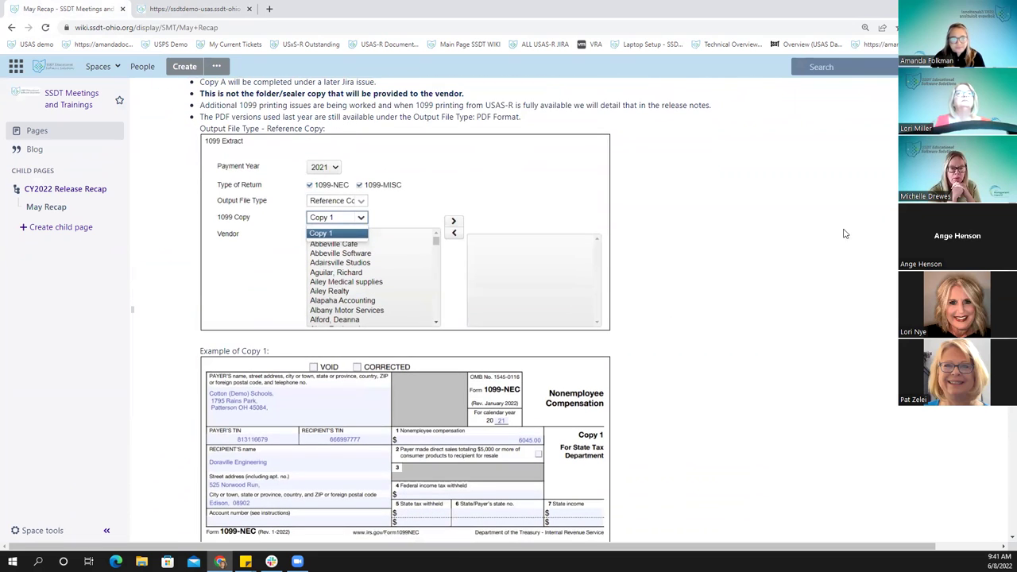
{"action": "scroll", "coordinate": [727, 291], "scroll_direction": "down", "scroll_amount": 3}
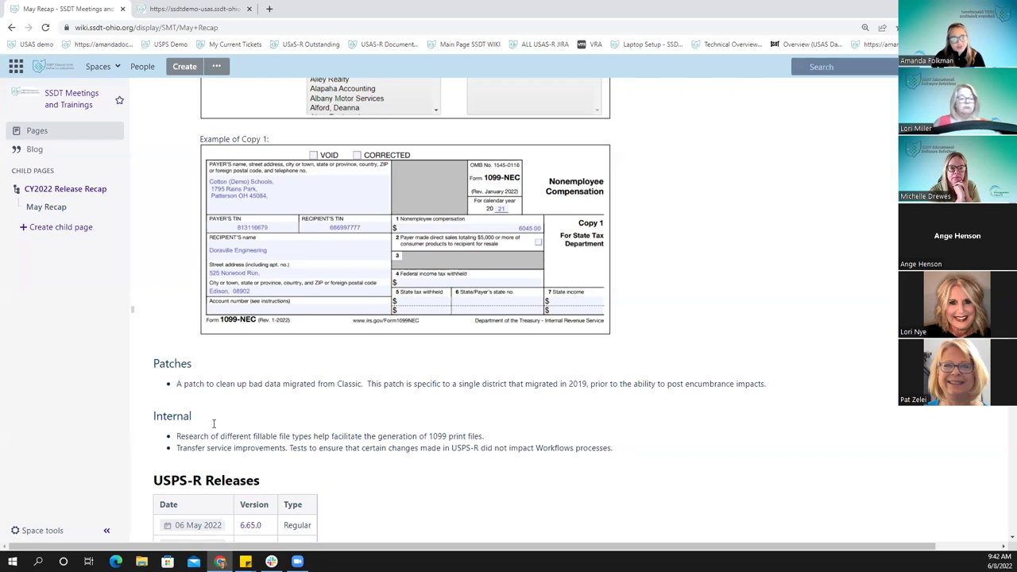
{"action": "scroll", "coordinate": [213, 428], "scroll_direction": "up", "scroll_amount": 1}
{"action": "scroll", "coordinate": [213, 428], "scroll_direction": "up", "scroll_amount": 1}
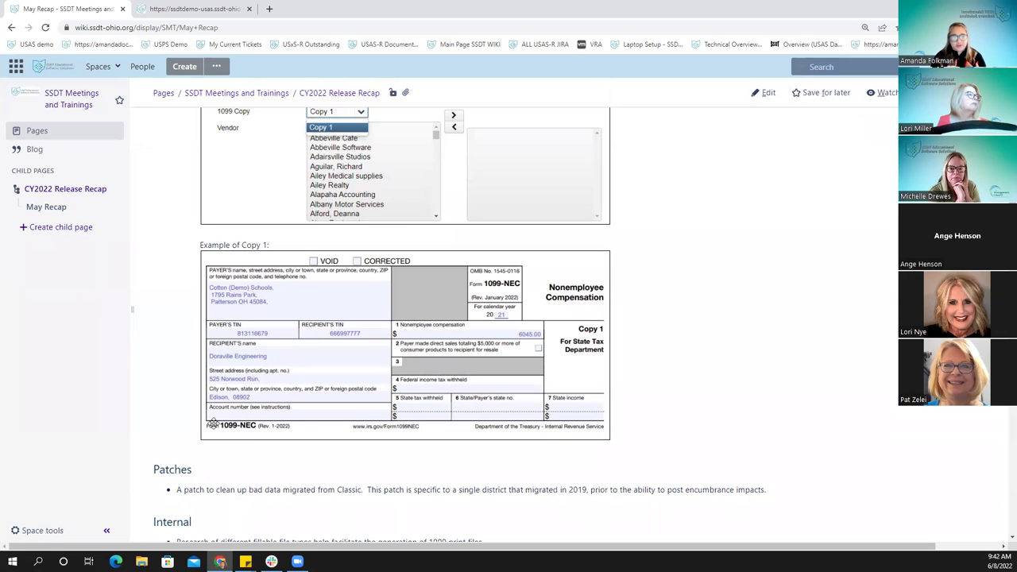
{"action": "scroll", "coordinate": [185, 410], "scroll_direction": "down", "scroll_amount": 3}
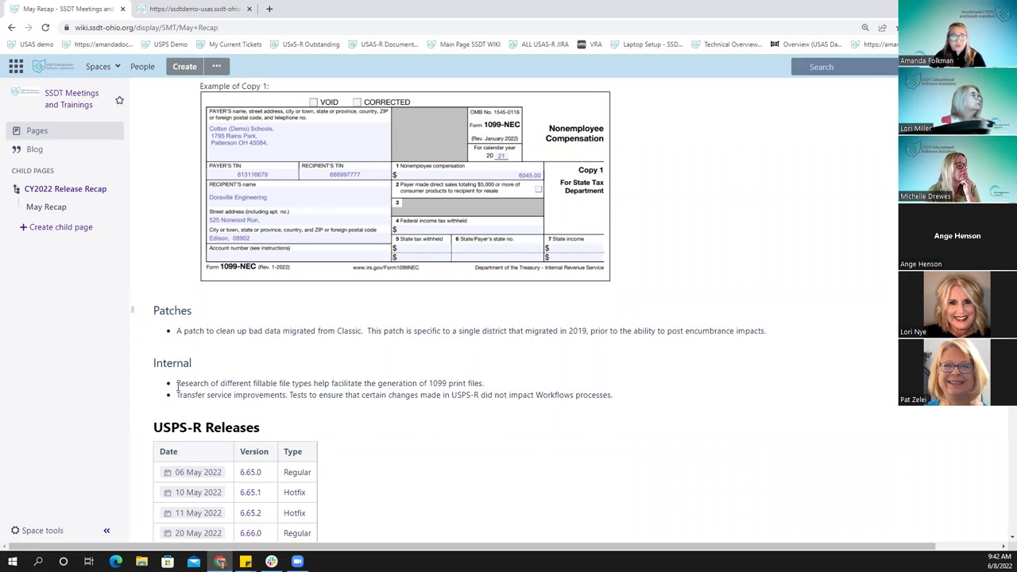
{"action": "scroll", "coordinate": [178, 387], "scroll_direction": "up", "scroll_amount": 2}
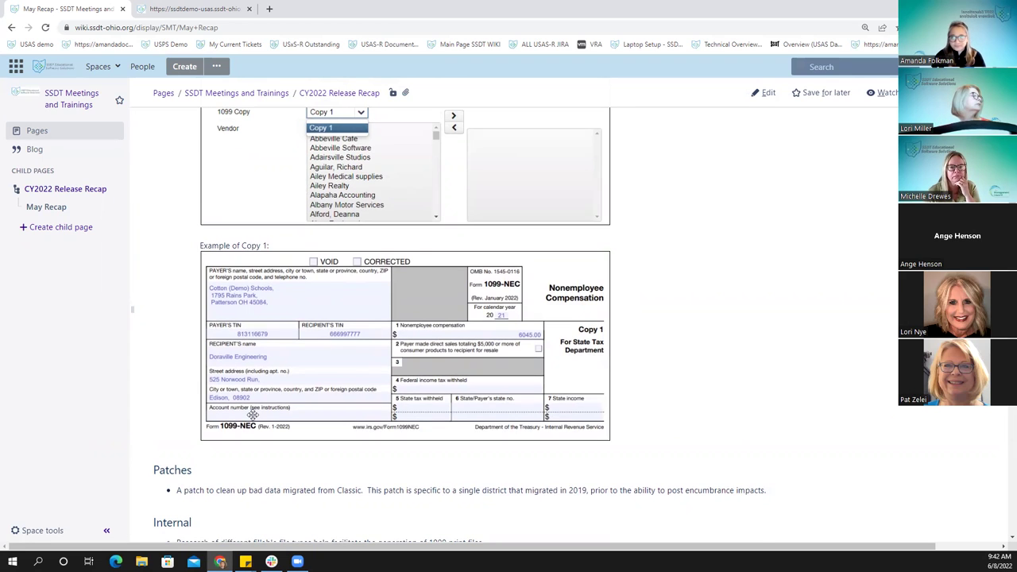
Scroll up to the May Recap title and the USAS-R Releases table listing 8.46.0, 8.46.1 and 8.47.0
{"action": "scroll", "coordinate": [252, 414], "scroll_direction": "up", "scroll_amount": 2}
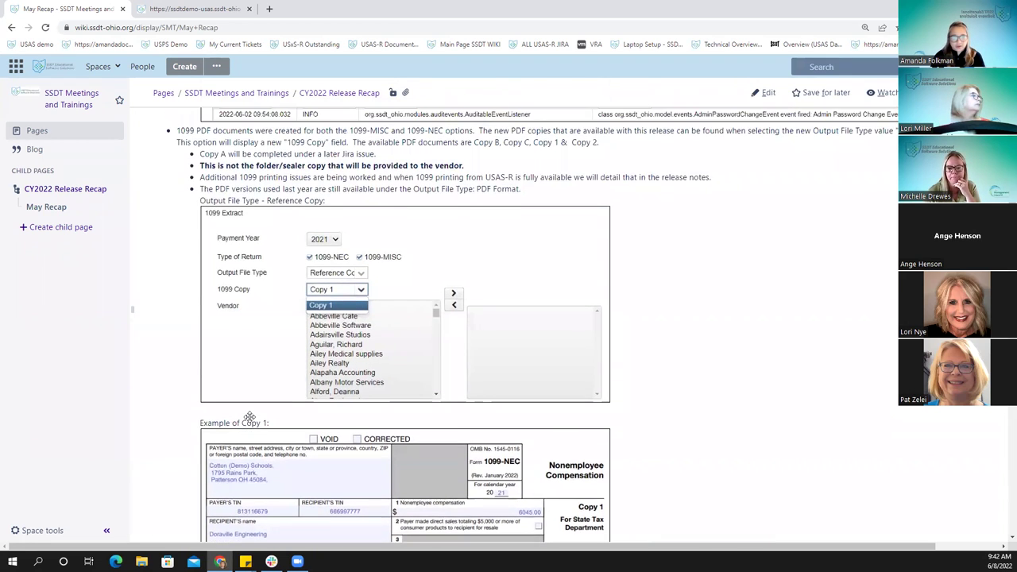
{"action": "scroll", "coordinate": [249, 417], "scroll_direction": "up", "scroll_amount": 1}
{"action": "scroll", "coordinate": [250, 417], "scroll_direction": "up", "scroll_amount": 2}
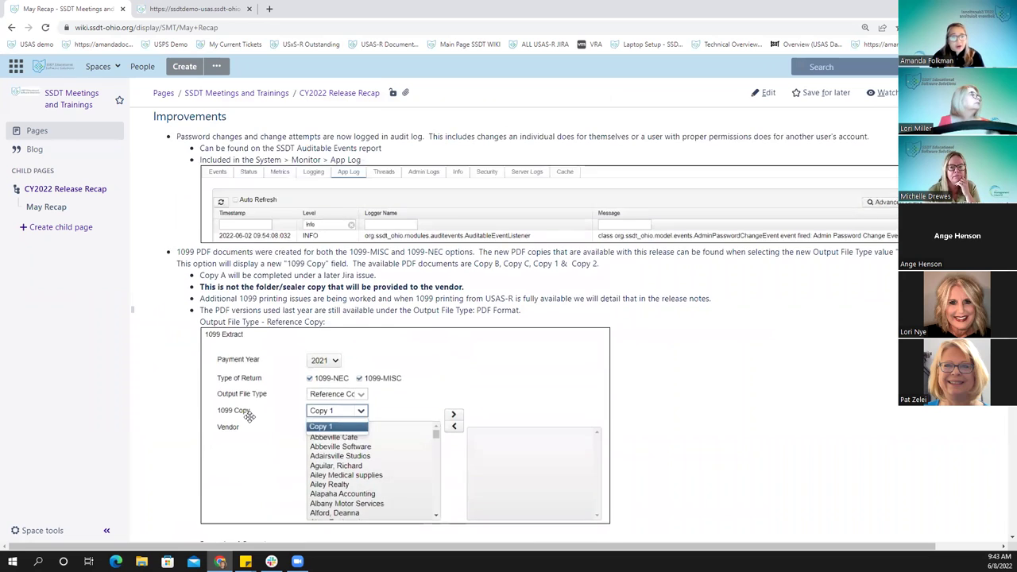
{"action": "scroll", "coordinate": [249, 416], "scroll_direction": "up", "scroll_amount": 2}
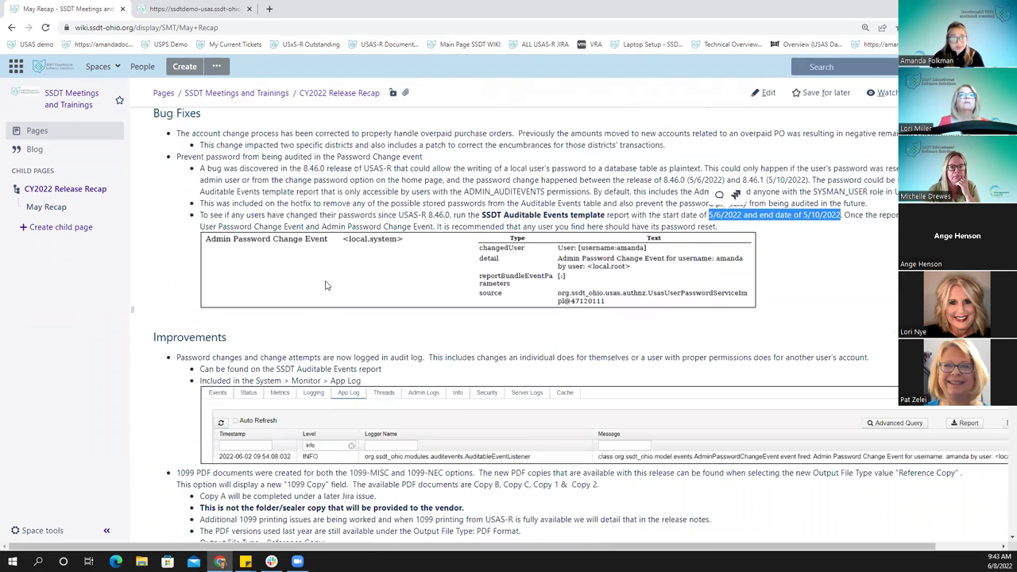
{"action": "scroll", "coordinate": [409, 239], "scroll_direction": "up", "scroll_amount": 1}
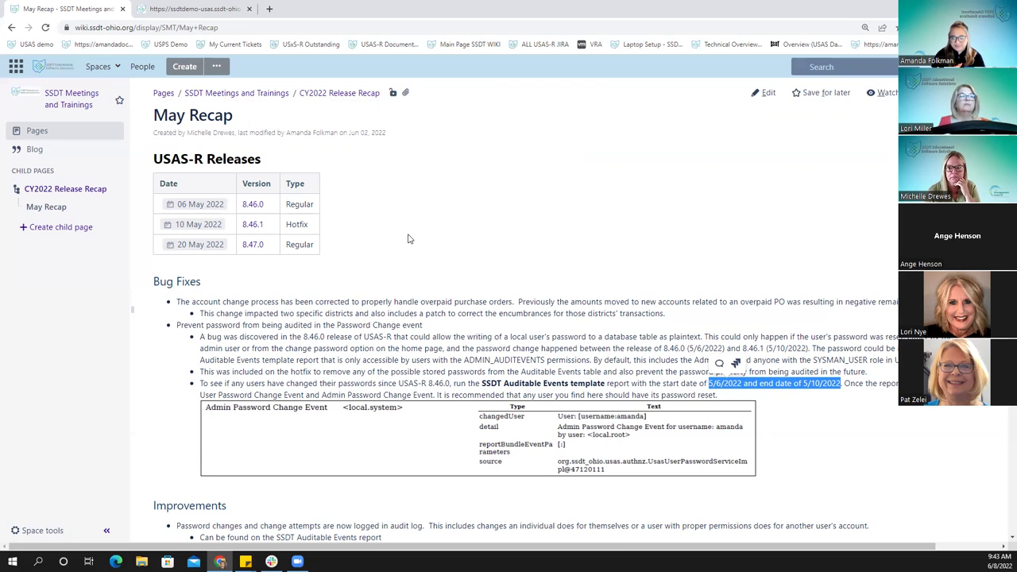
Deselect the highlighted 5/6/2022–5/10/2022 date range in the Auditable Events bug fix note
{"action": "left_click", "coordinate": [155, 282]}
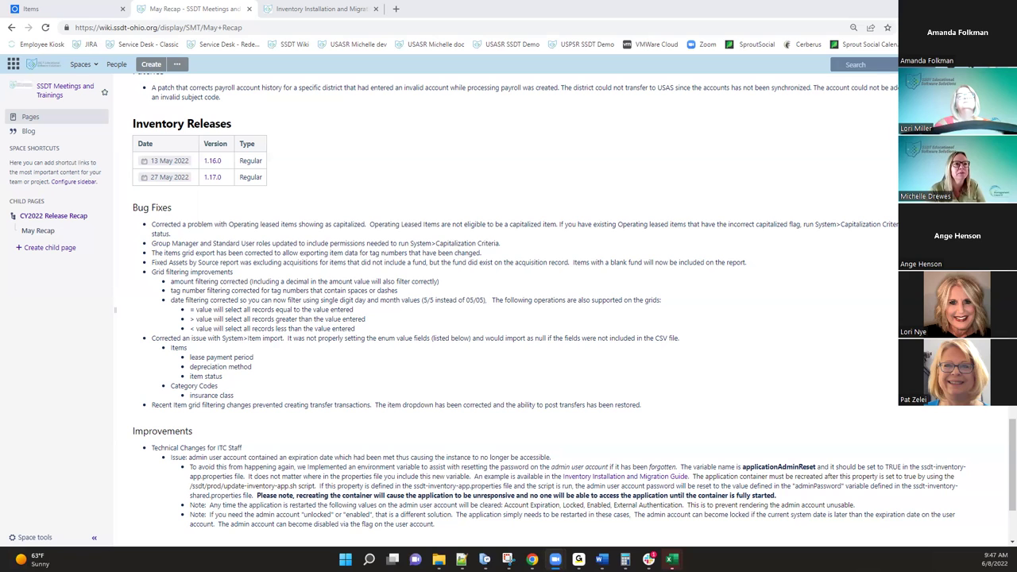
In the Inventory Items grid, filter Original Cost by 1116.60, then clear the filter again
{"action": "left_click", "coordinate": [64, 12]}
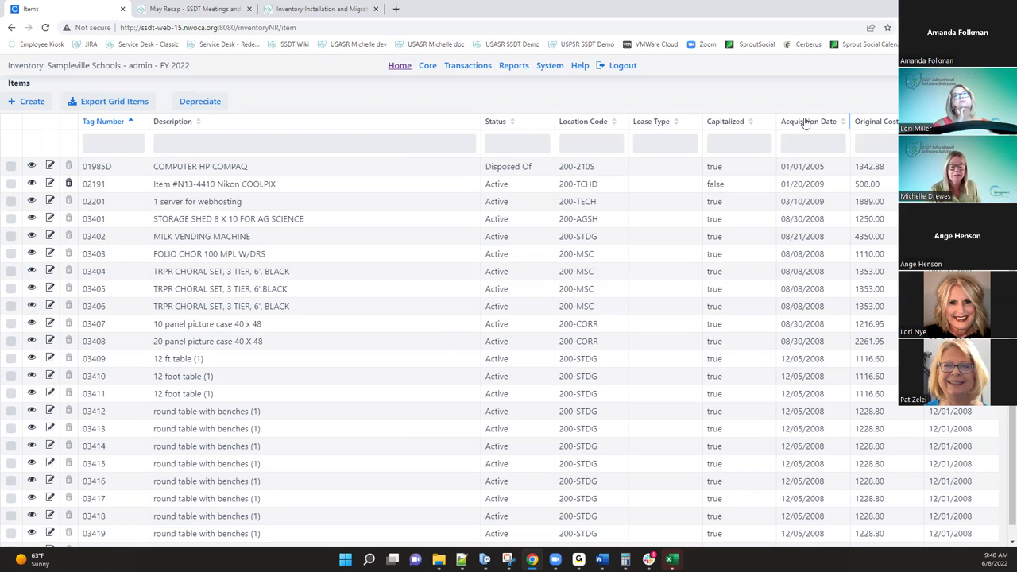
{"action": "type", "text": "1115."}
{"action": "key", "text": "BackSpace"}
{"action": "type", "text": "6.50"}
{"action": "key", "text": "BackSpace"}
{"action": "key", "text": "BackSpace"}
{"action": "type", "text": "60"}
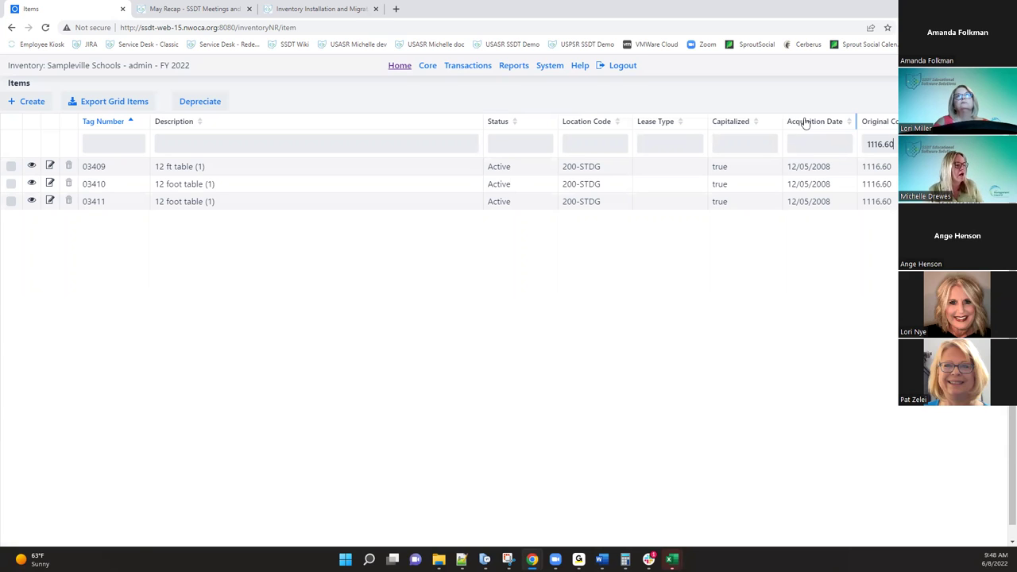
{"action": "key", "text": "BackSpace"}
{"action": "key", "text": "BackSpace"}
{"action": "key", "text": "BackSpace"}
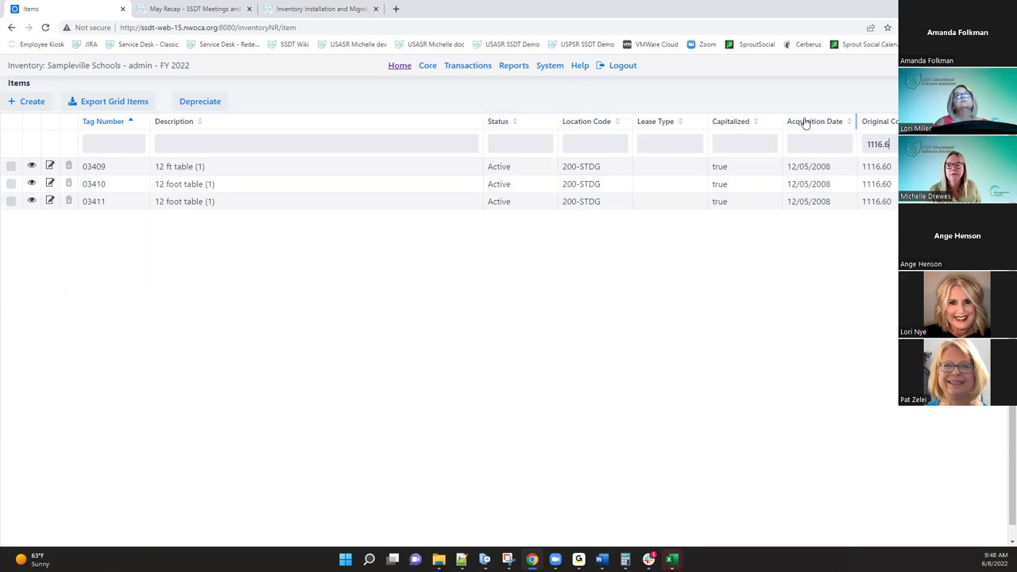
{"action": "key", "text": "BackSpace"}
{"action": "key", "text": "BackSpace"}
{"action": "key", "text": "BackSpace"}
{"action": "key", "text": "BackSpace"}
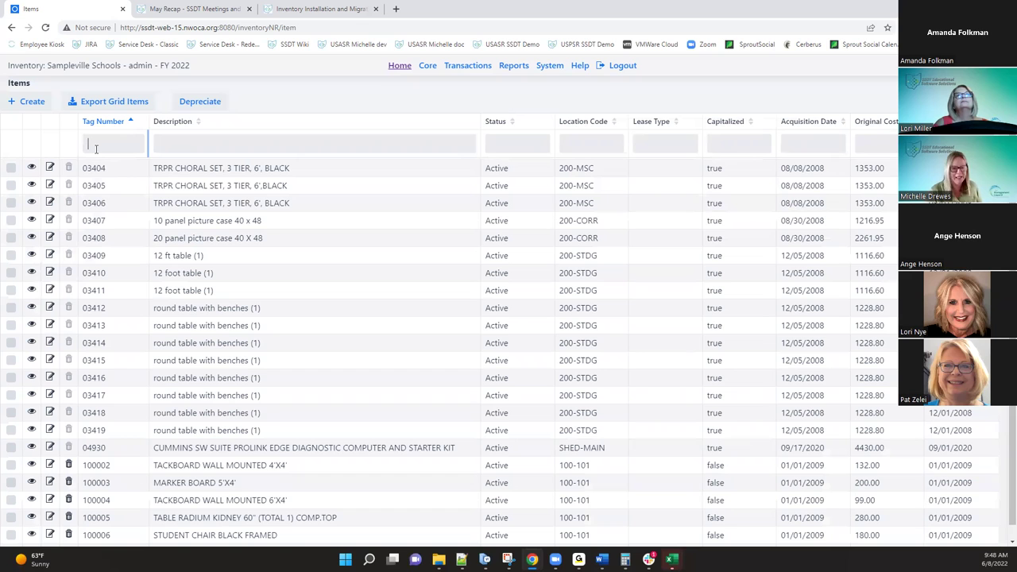
{"action": "left_click", "coordinate": [95, 149]}
{"action": "type", "text": "9"}
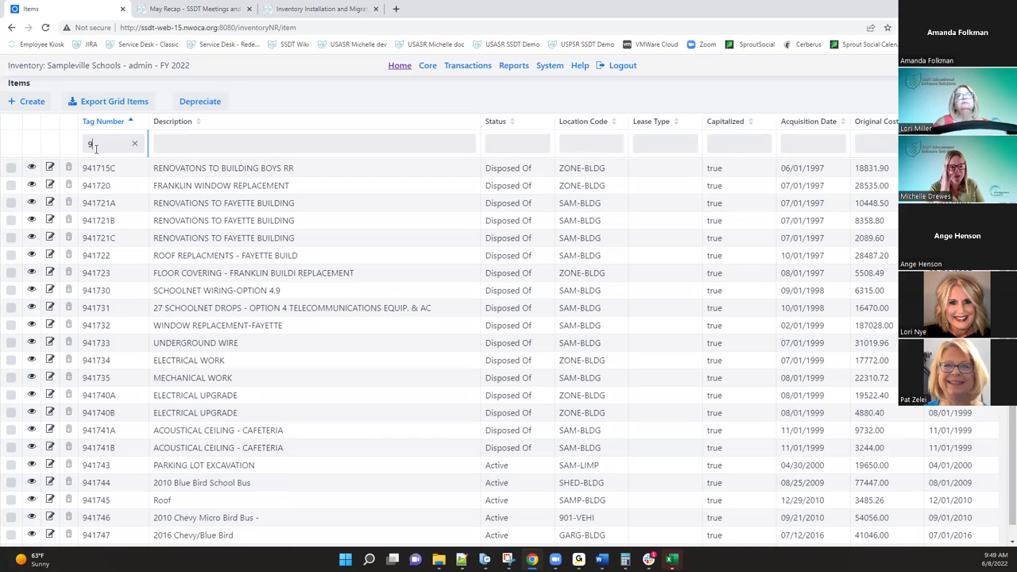
{"action": "type", "text": "417"}
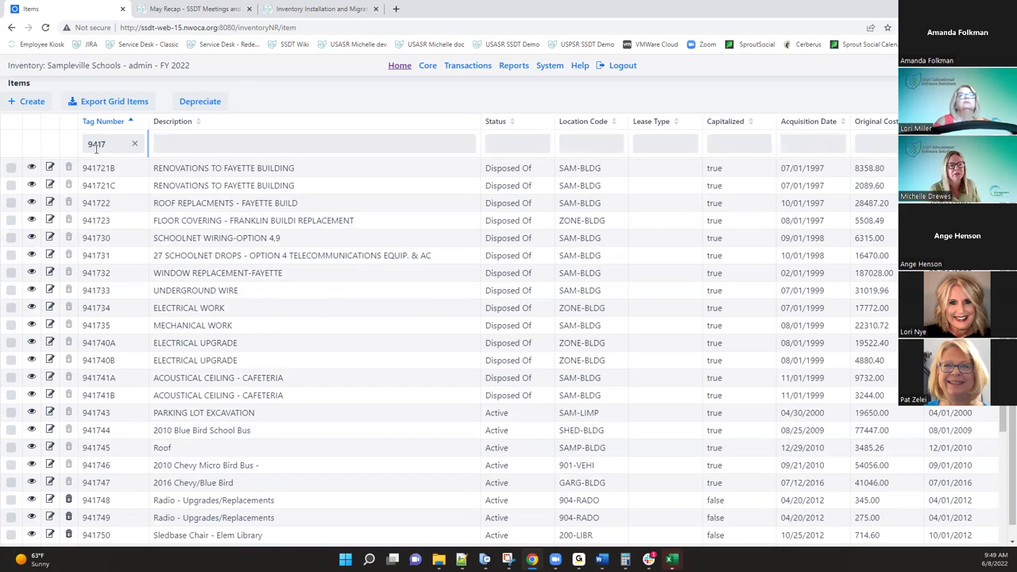
{"action": "type", "text": "5"}
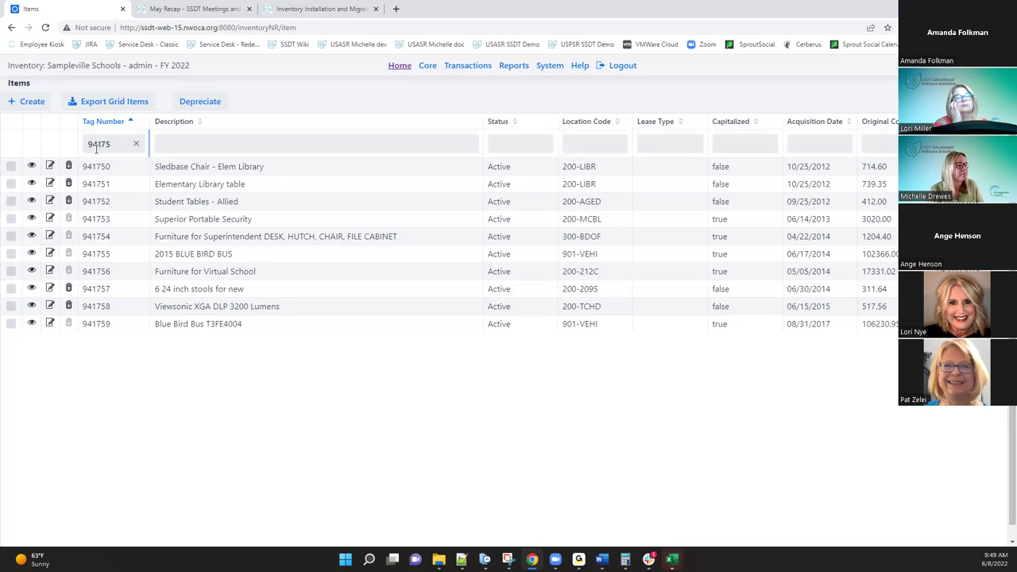
{"action": "key", "text": "BackSpace"}
{"action": "key", "text": "BackSpace"}
{"action": "key", "text": "BackSpace"}
{"action": "key", "text": "BackSpace"}
{"action": "key", "text": "BackSpace"}
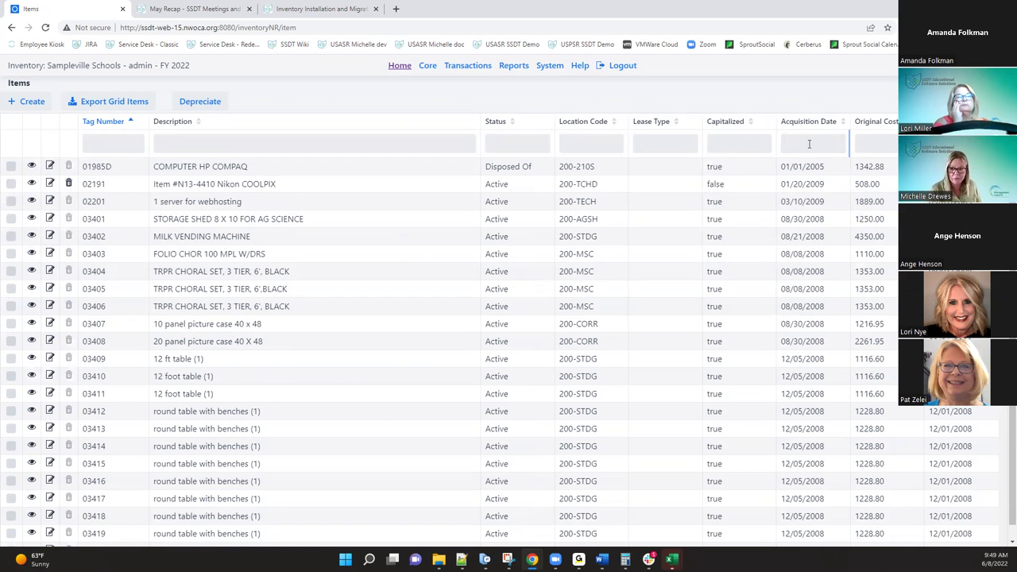
Filter the Items grid's Acquisition Date with <01/01/2005 to list items acquired before 2005
{"action": "type", "text": "01"}
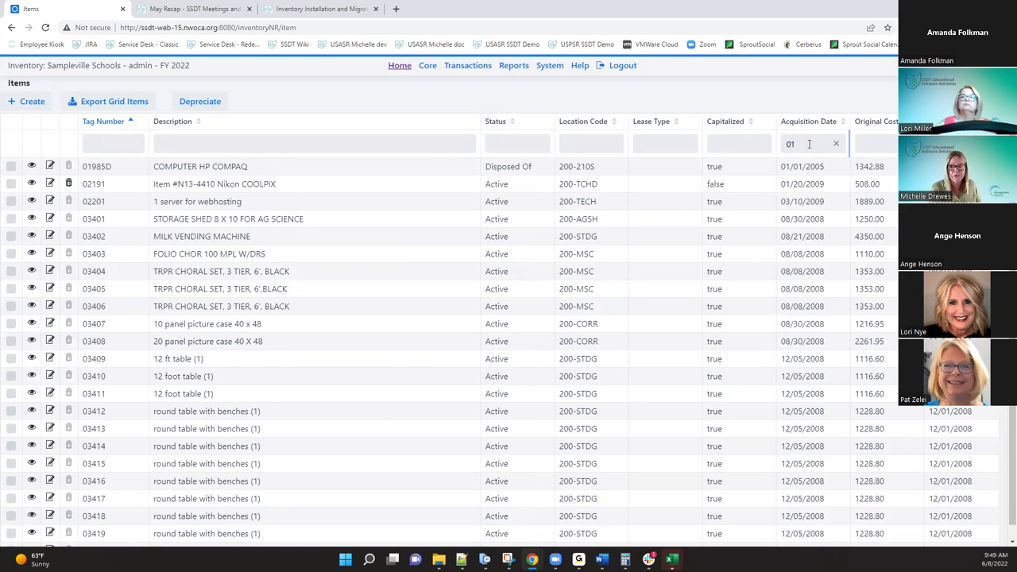
{"action": "type", "text": "/01/2005"}
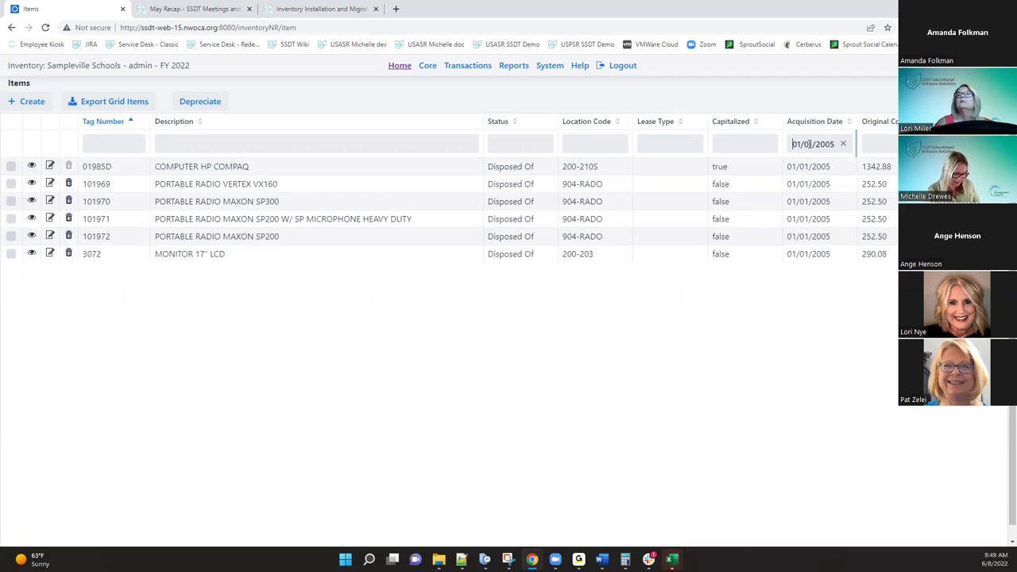
{"action": "key", "text": "Home"}
{"action": "type", "text": ">"}
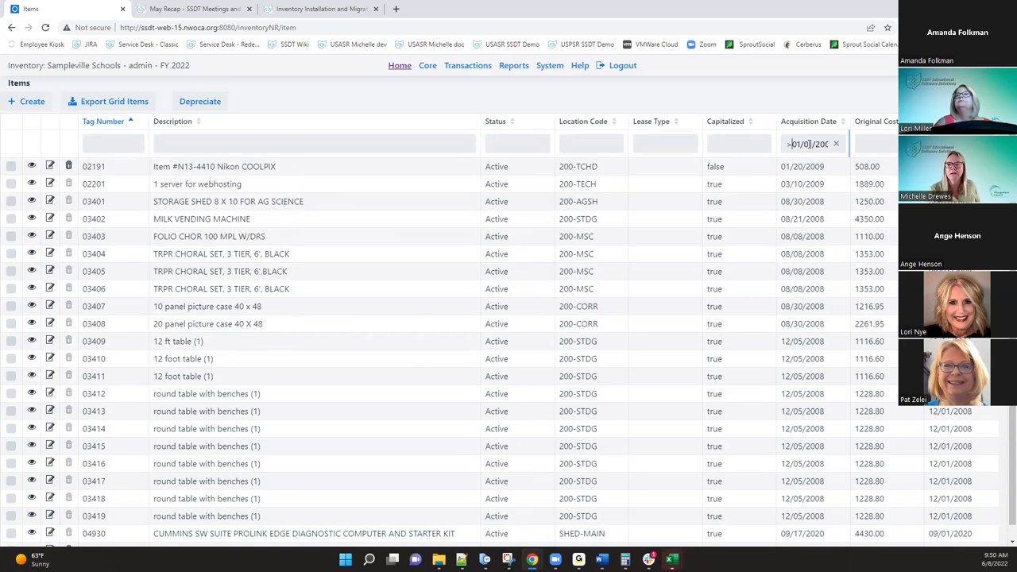
{"action": "key", "text": "BackSpace"}
{"action": "type", "text": "<"}
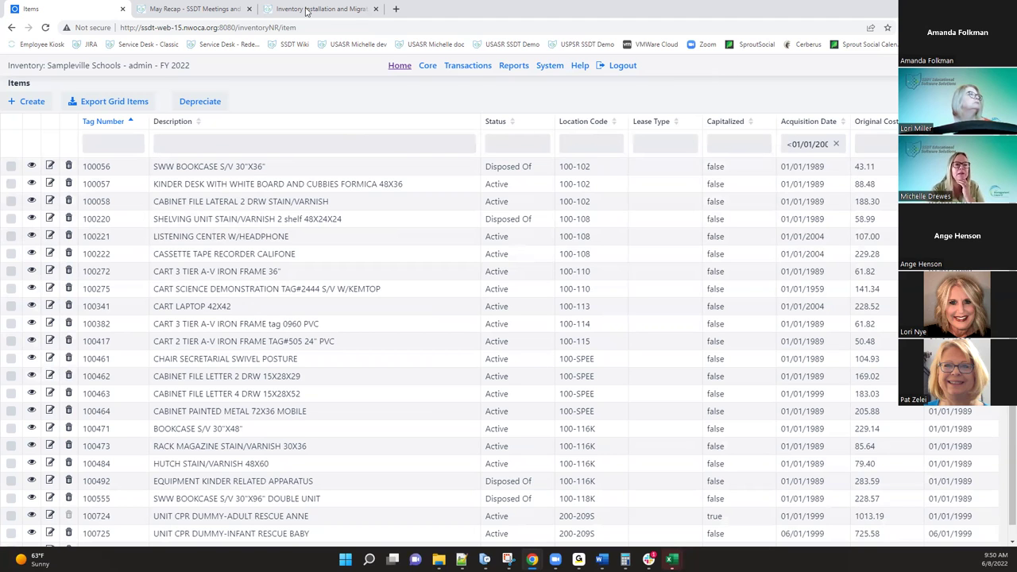
Return to the May Recap page and scroll to the Inventory grid-filtering fixes and ITC staff Improvements
{"action": "left_click", "coordinate": [179, 9]}
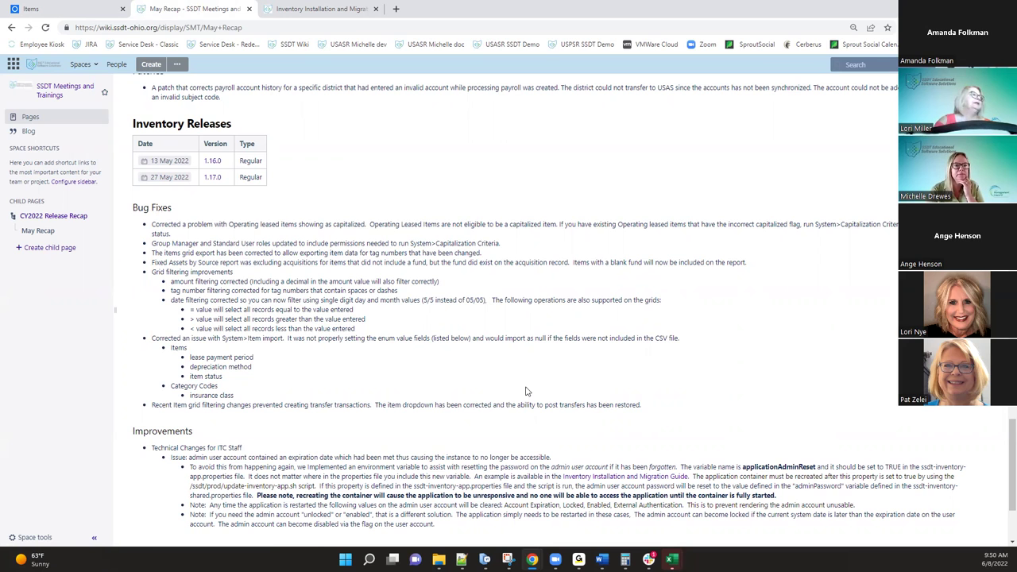
{"action": "scroll", "coordinate": [525, 391], "scroll_direction": "down", "scroll_amount": 1}
{"action": "scroll", "coordinate": [486, 386], "scroll_direction": "down", "scroll_amount": 1}
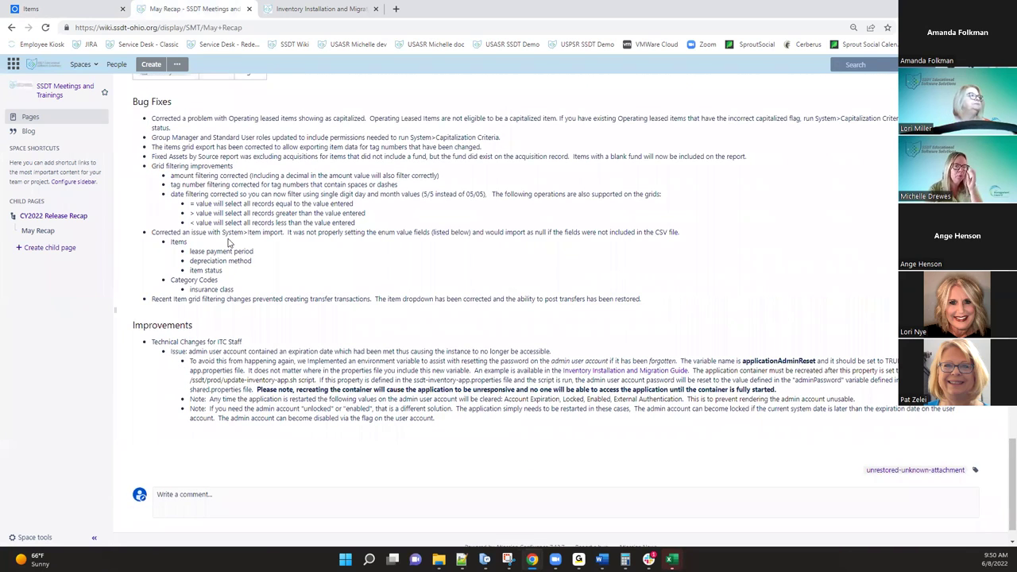